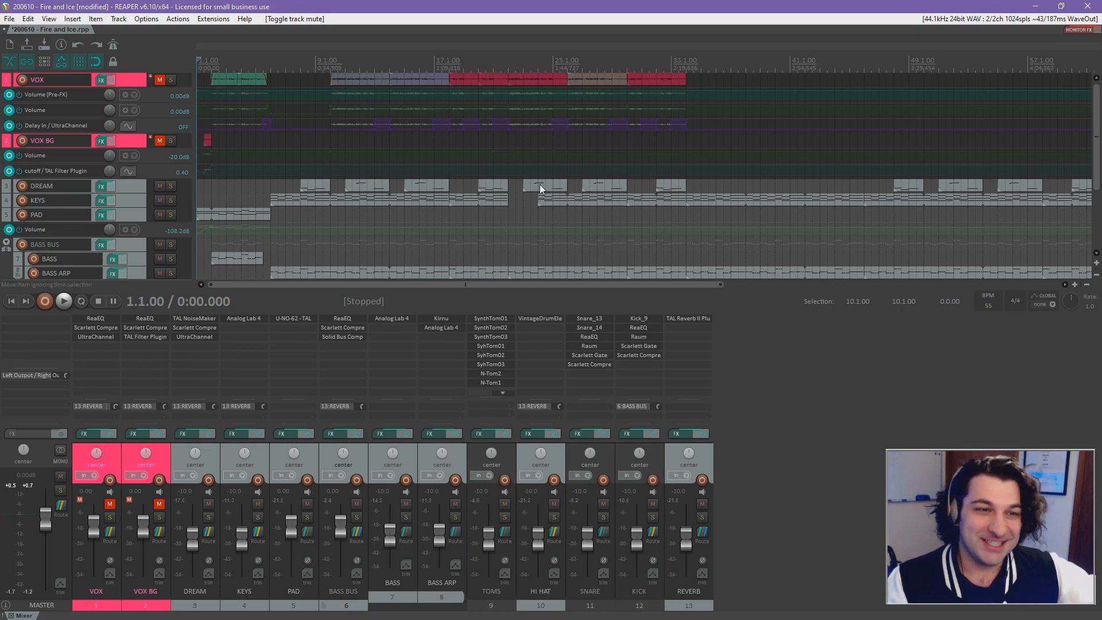
# Hide the mixer and enlarge the PAD track's volume envelope lane over the song's opening bars.
pyautogui.scroll(3, 429, 170)
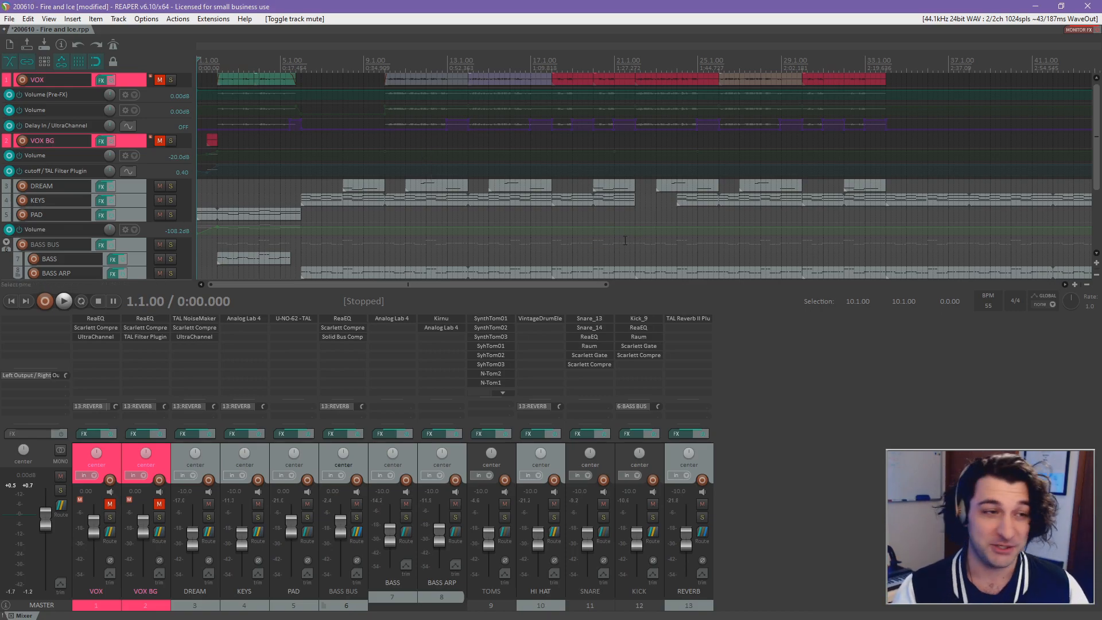
pyautogui.scroll(3, 261, 205)
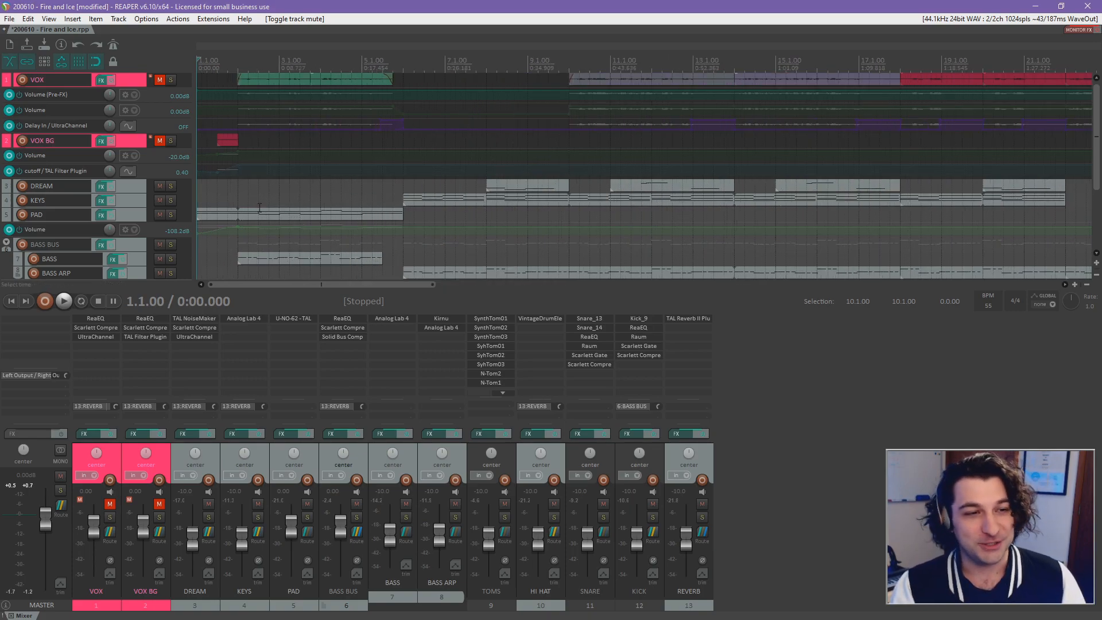
pyautogui.scroll(4, 261, 205)
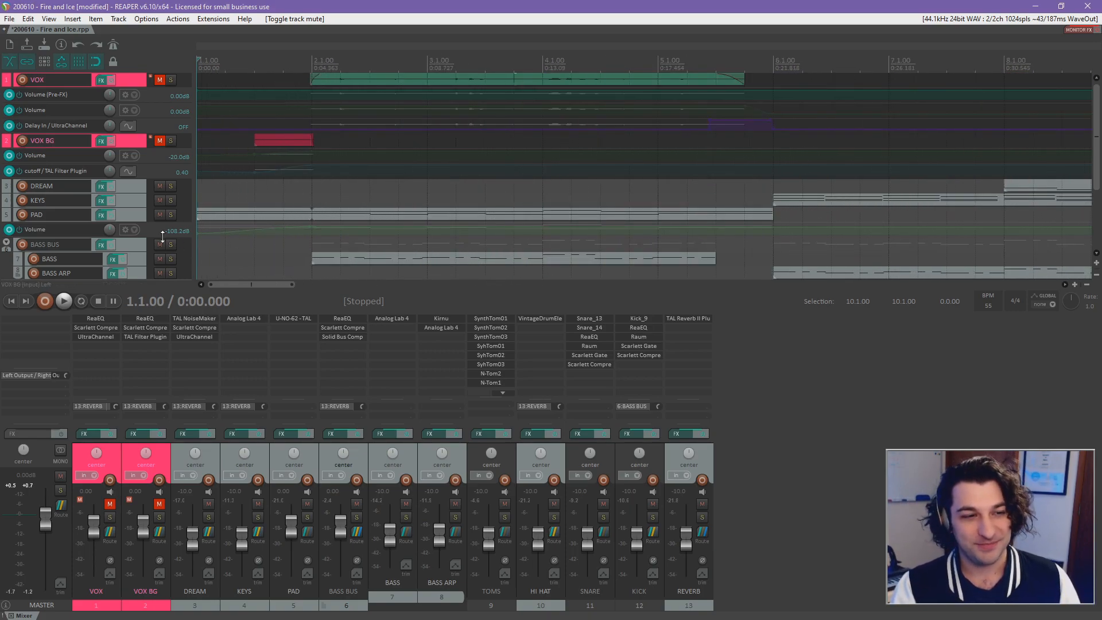
pyautogui.moveTo(163, 236); pyautogui.dragTo(154, 278)
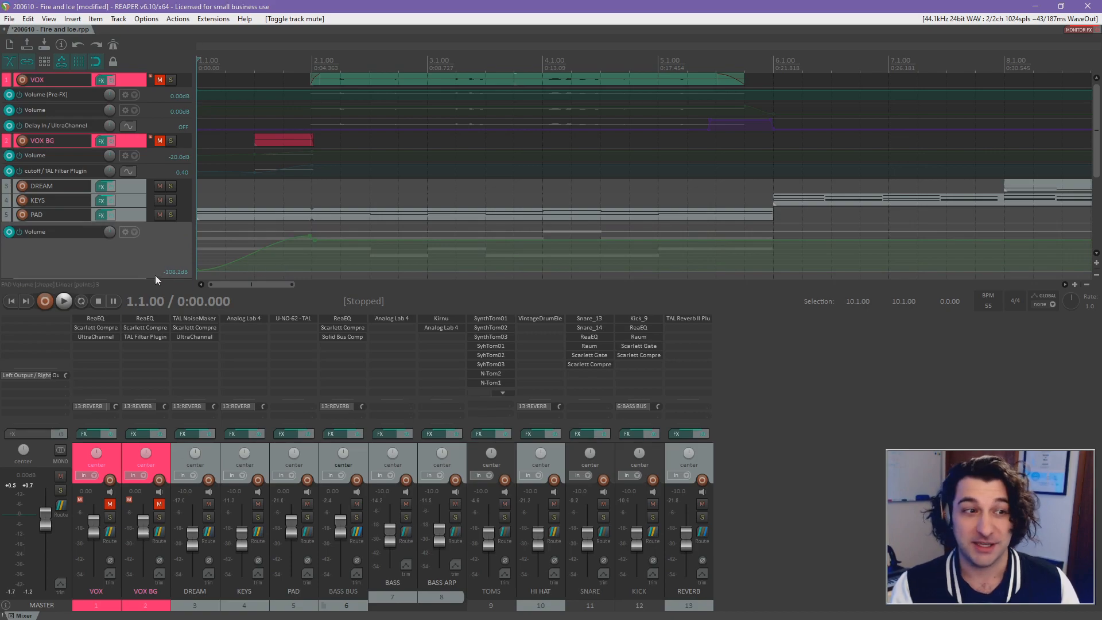
pyautogui.scroll(-1, 180, 235)
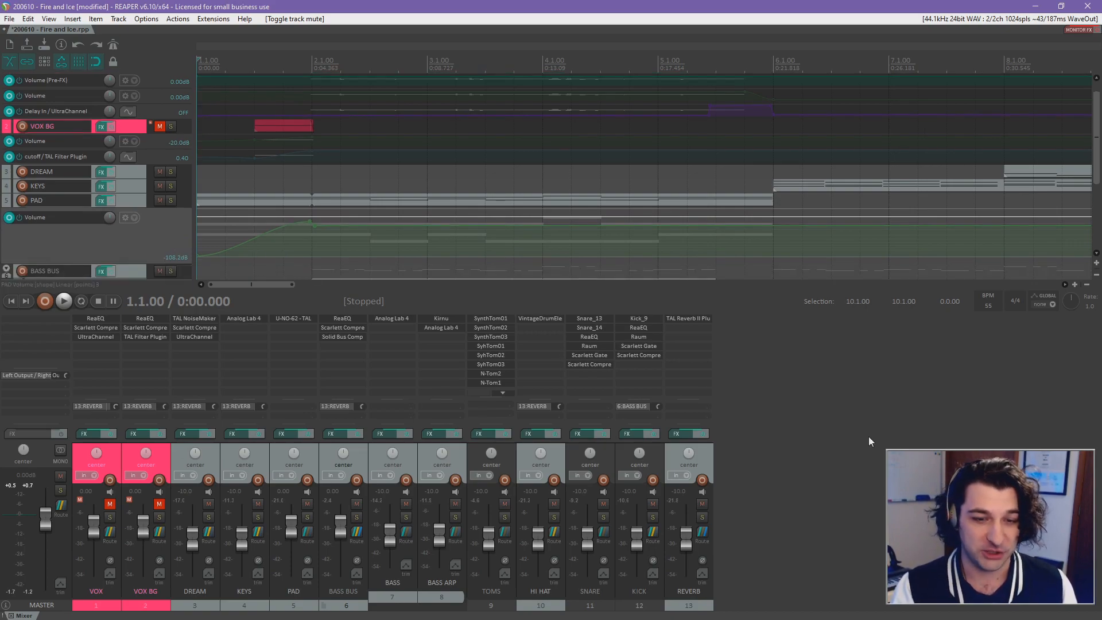
pyautogui.hotkey('ctrl', 'm')
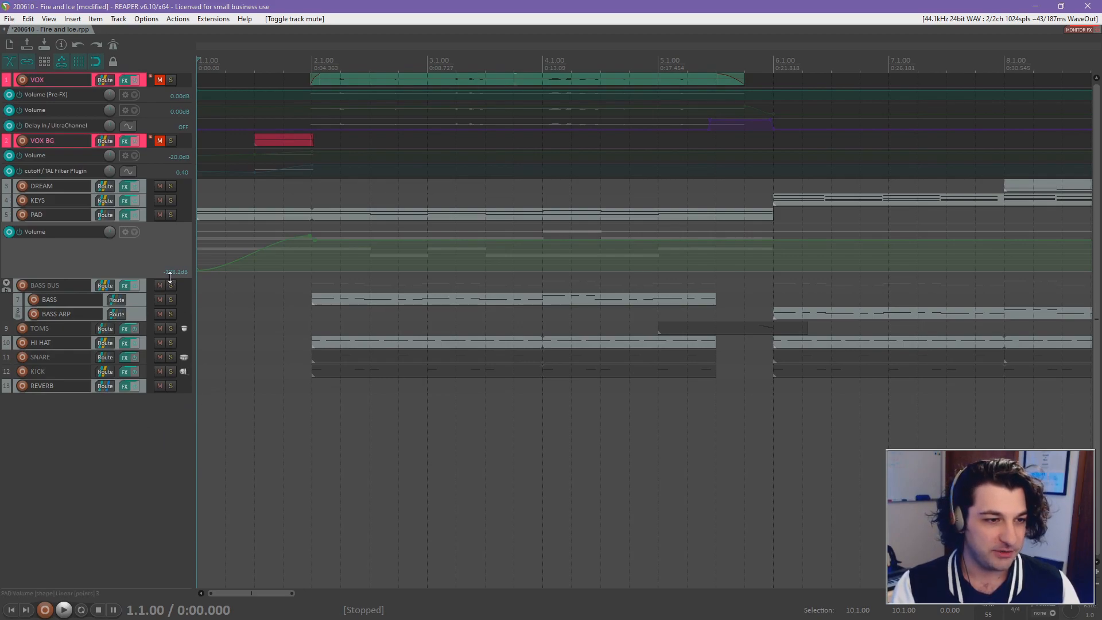
pyautogui.moveTo(170, 278); pyautogui.dragTo(181, 411)
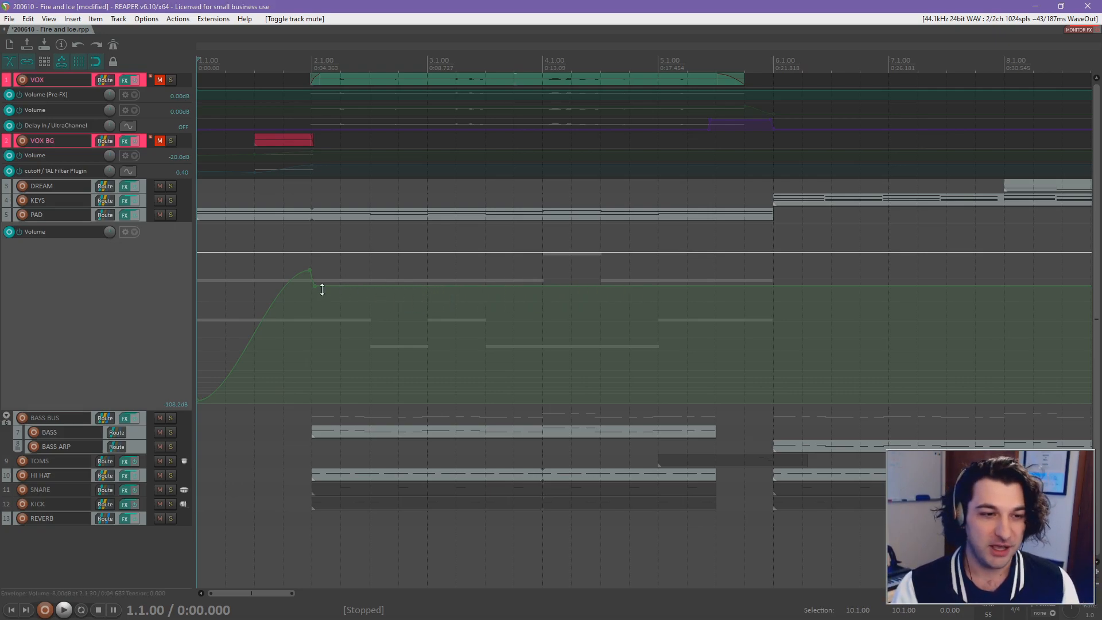
# Add points to the PAD volume envelope between bars 2 and 5 and lower the level after the first added point.
pyautogui.keyDown('shift'); pyautogui.click(371, 286); pyautogui.keyUp('shift')
pyautogui.keyDown('shift'); pyautogui.click(511, 287); pyautogui.keyUp('shift')
pyautogui.keyDown('shift'); pyautogui.click(453, 286); pyautogui.keyUp('shift')
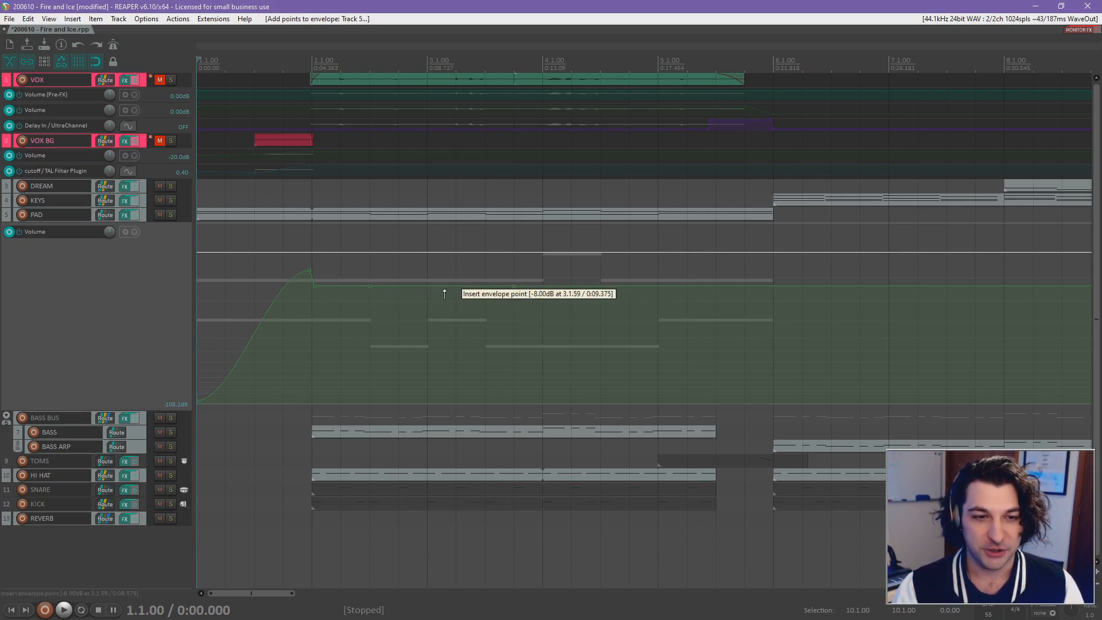
pyautogui.moveTo(589, 286); pyautogui.dragTo(591, 353)
pyautogui.moveTo(422, 286); pyautogui.dragTo(423, 346)
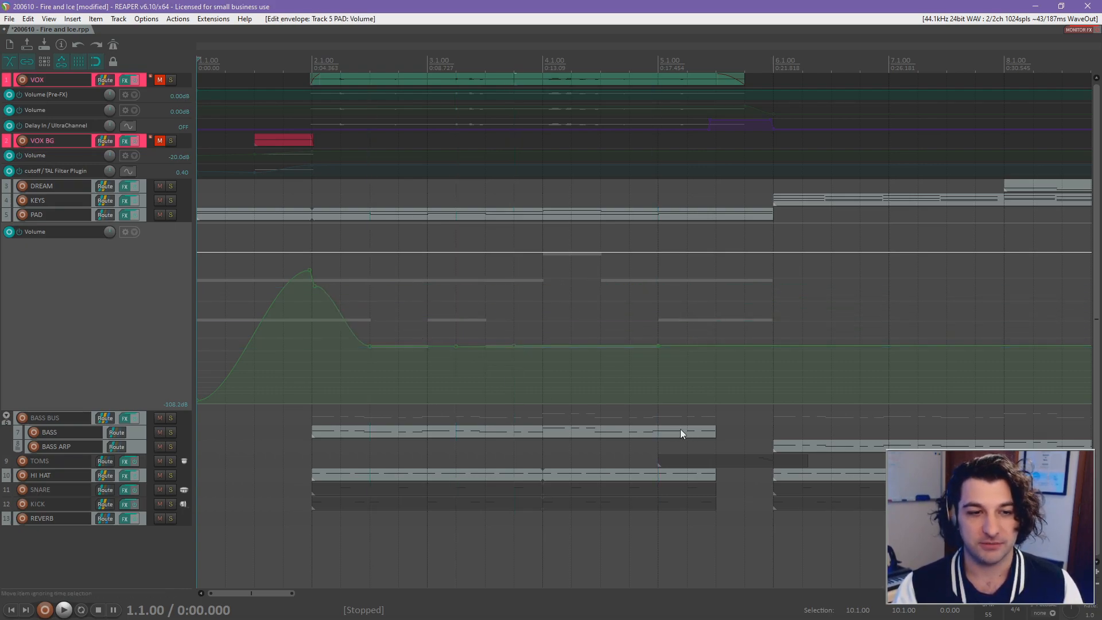
# Undo the added points and level changes on the PAD volume envelope.
pyautogui.hotkey('ctrl', 'z')
pyautogui.hotkey('ctrl', 'z')
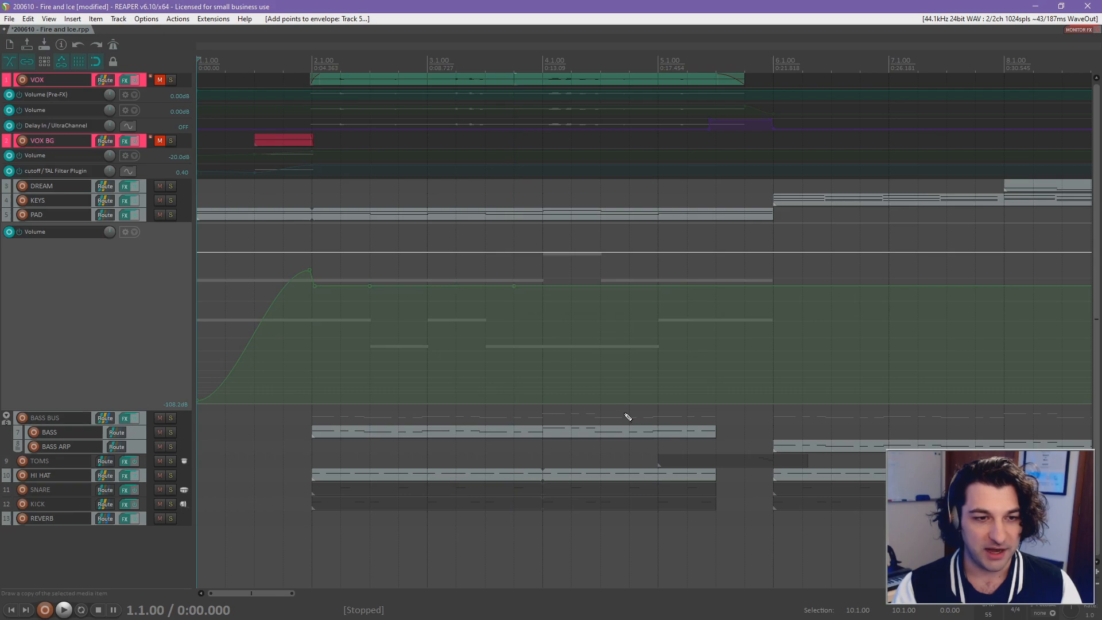
pyautogui.hotkey('ctrl', 'z')
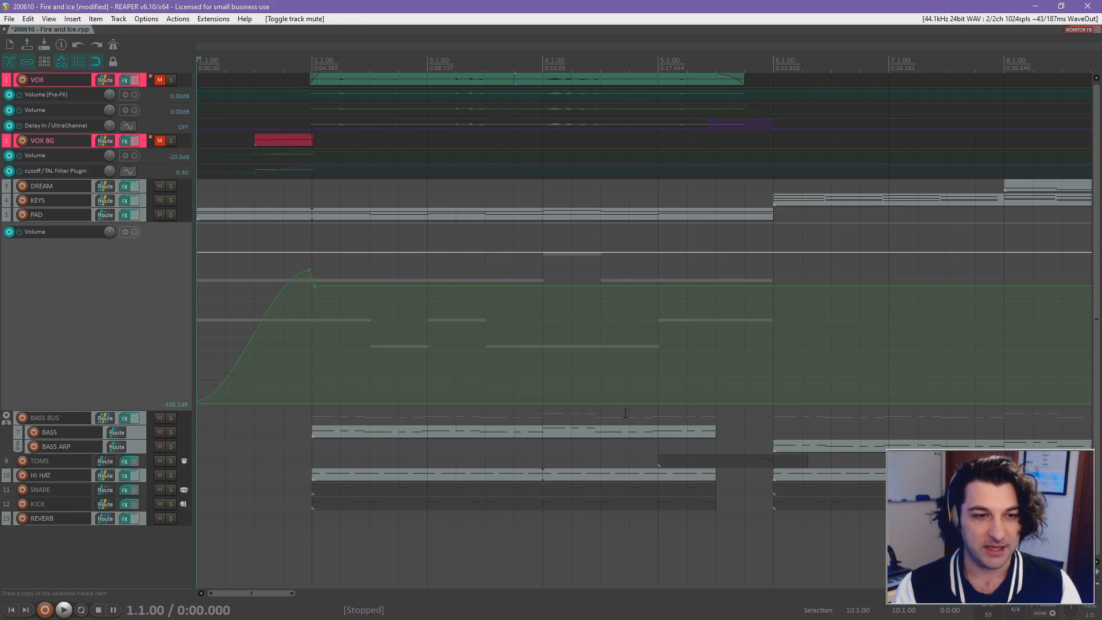
# Add a single point to the PAD volume envelope just after bar 4 and undo it.
pyautogui.click(585, 288)
pyautogui.keyDown('shift'); pyautogui.click(563, 288); pyautogui.keyUp('shift')
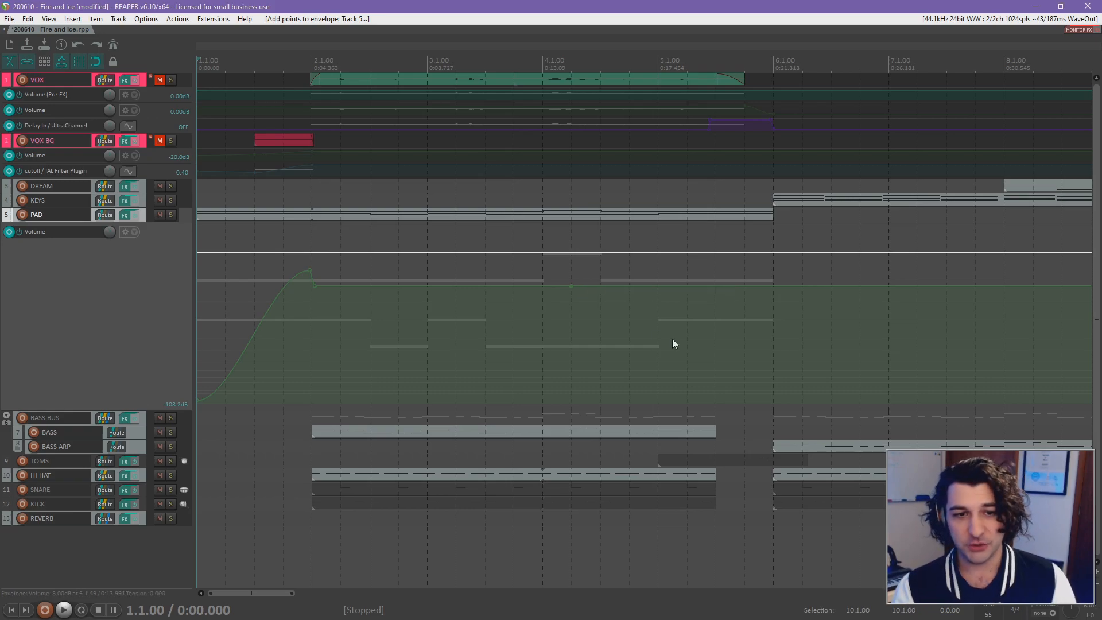
pyautogui.hotkey('ctrl', 'z')
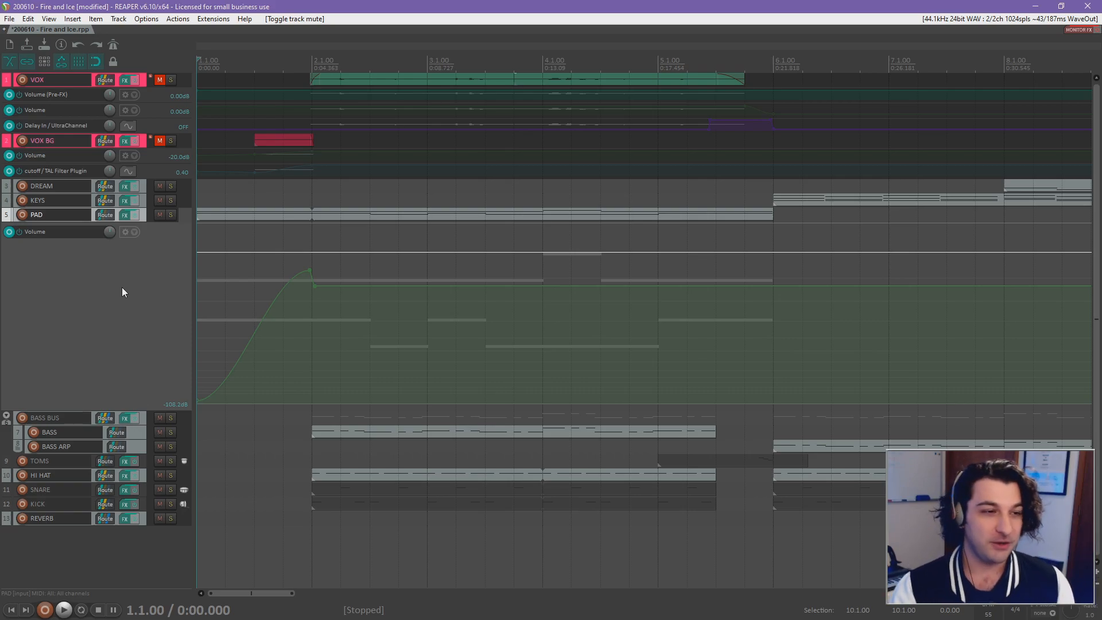
# Hide and show the PAD track's volume envelope, and show and hide the one on the KEYS track.
pyautogui.press('v')
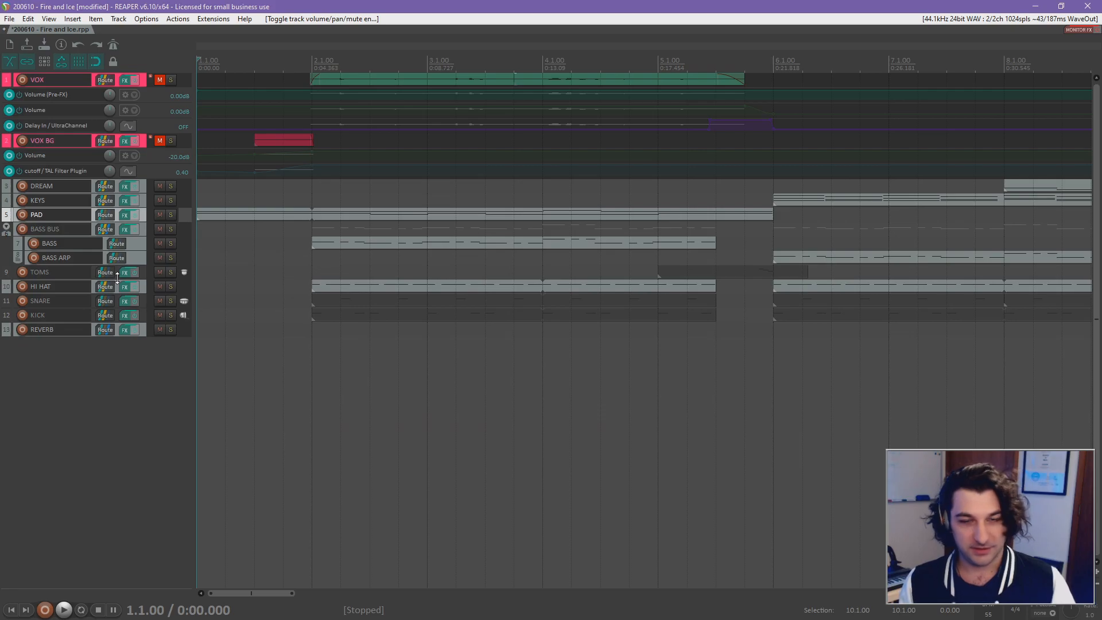
pyautogui.press('v')
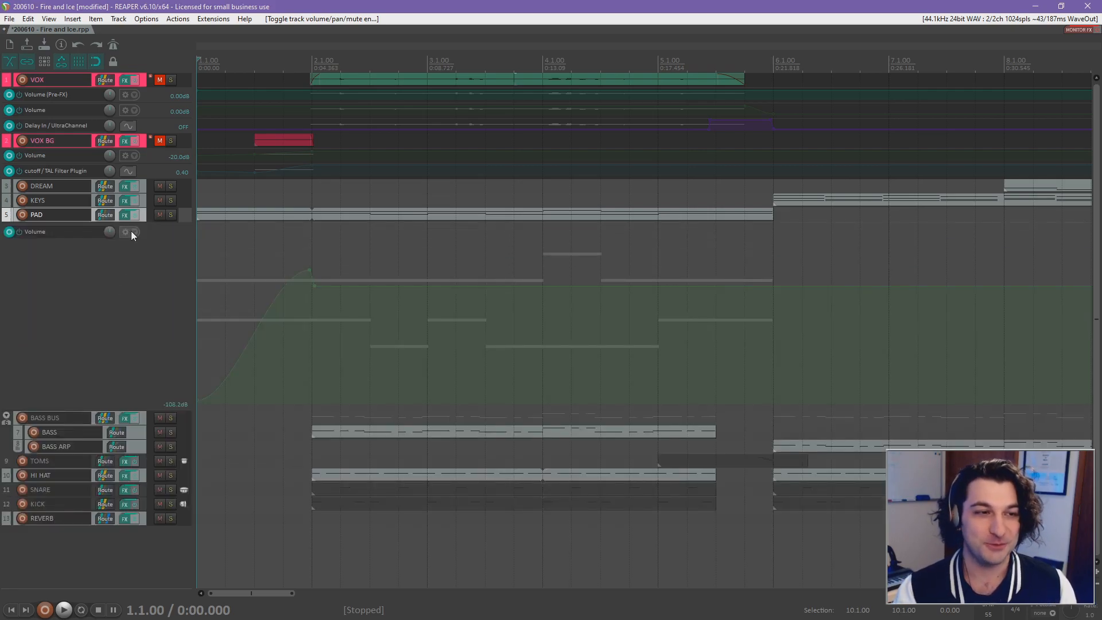
pyautogui.click(142, 201)
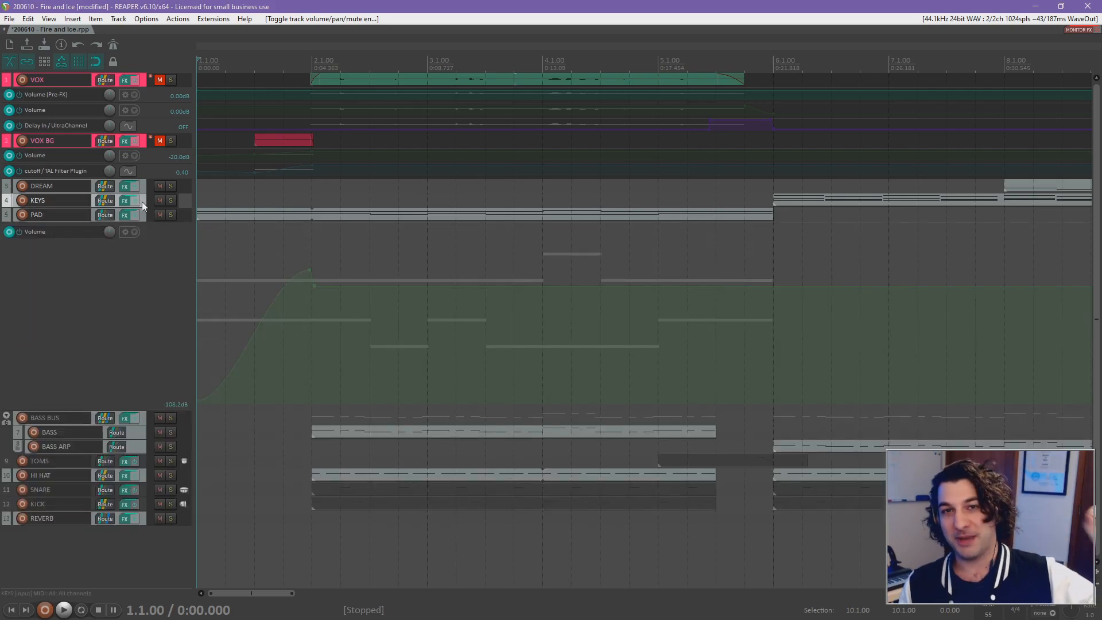
pyautogui.press('v')
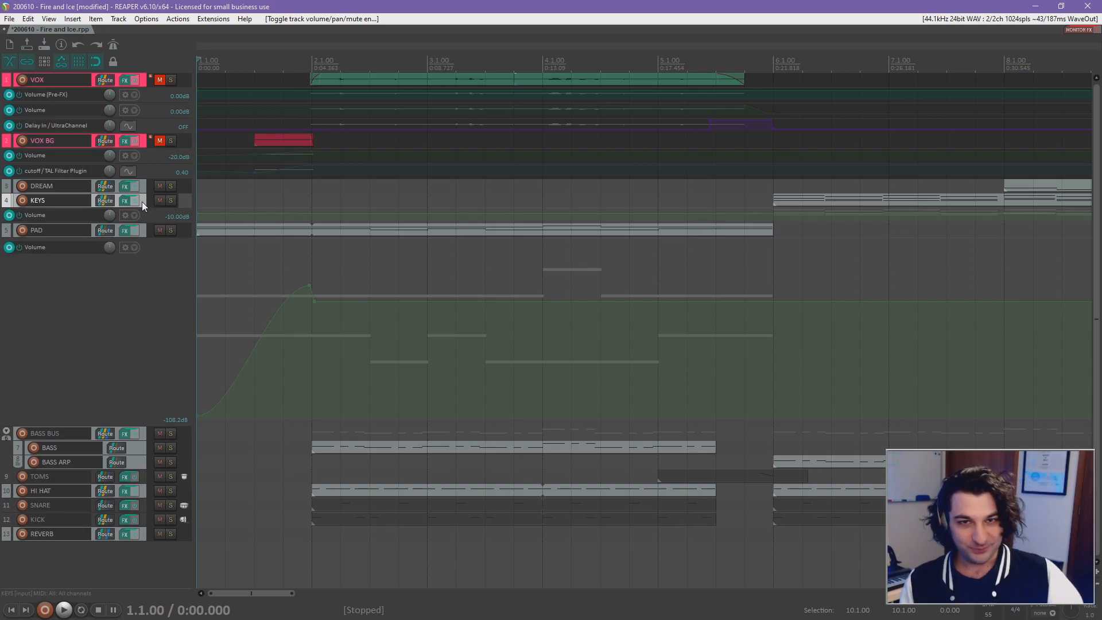
pyautogui.press('v')
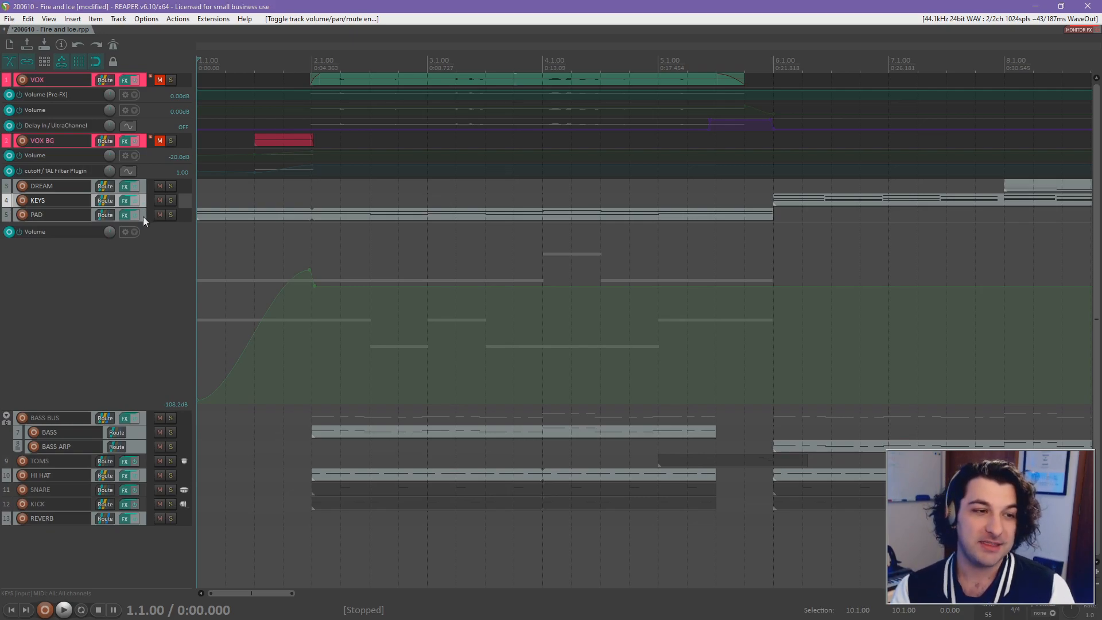
# Show the PAD track's pan envelope and enlarge its lane.
pyautogui.click(143, 216)
pyautogui.press('p')
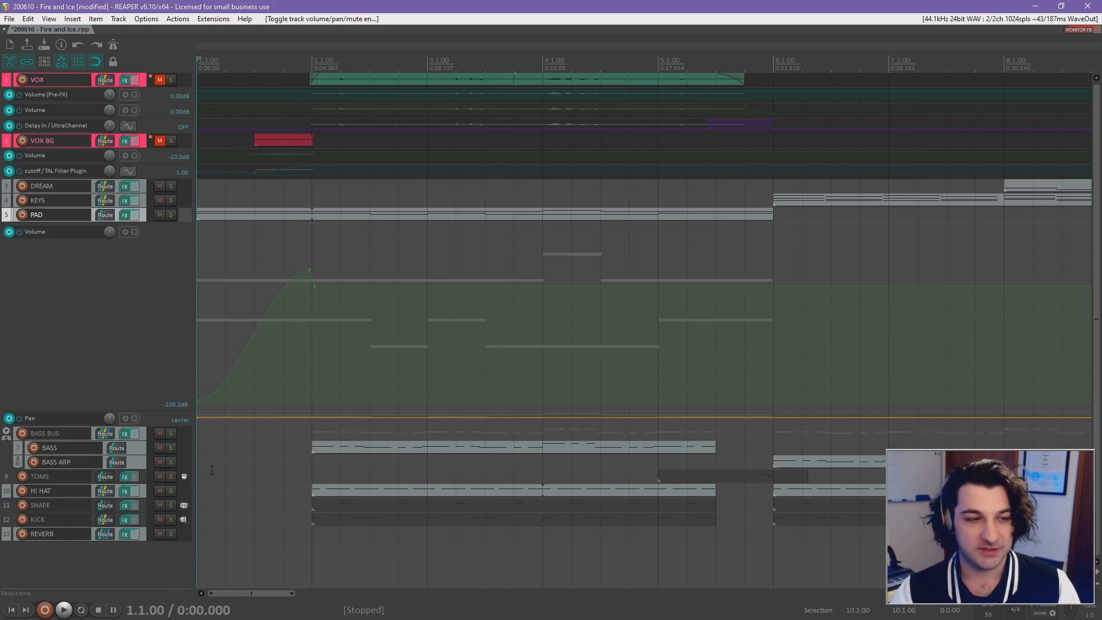
pyautogui.moveTo(184, 427); pyautogui.dragTo(184, 535)
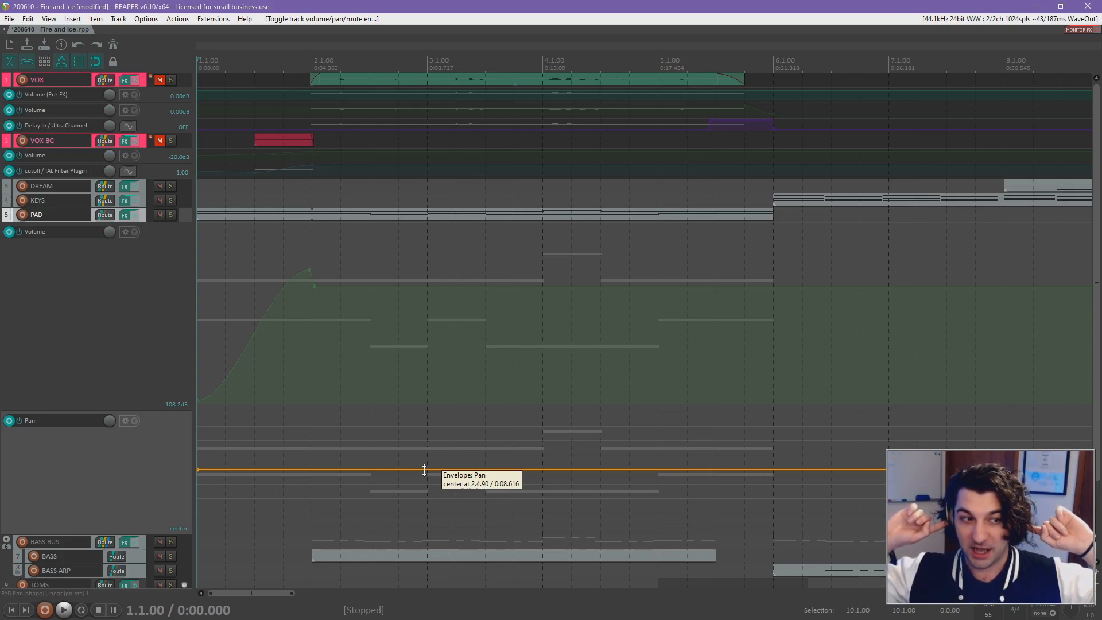
# Set the PAD pan envelope to 100% left and finally to 100% right, and hide the envelope.
pyautogui.moveTo(425, 470); pyautogui.dragTo(436, 384)
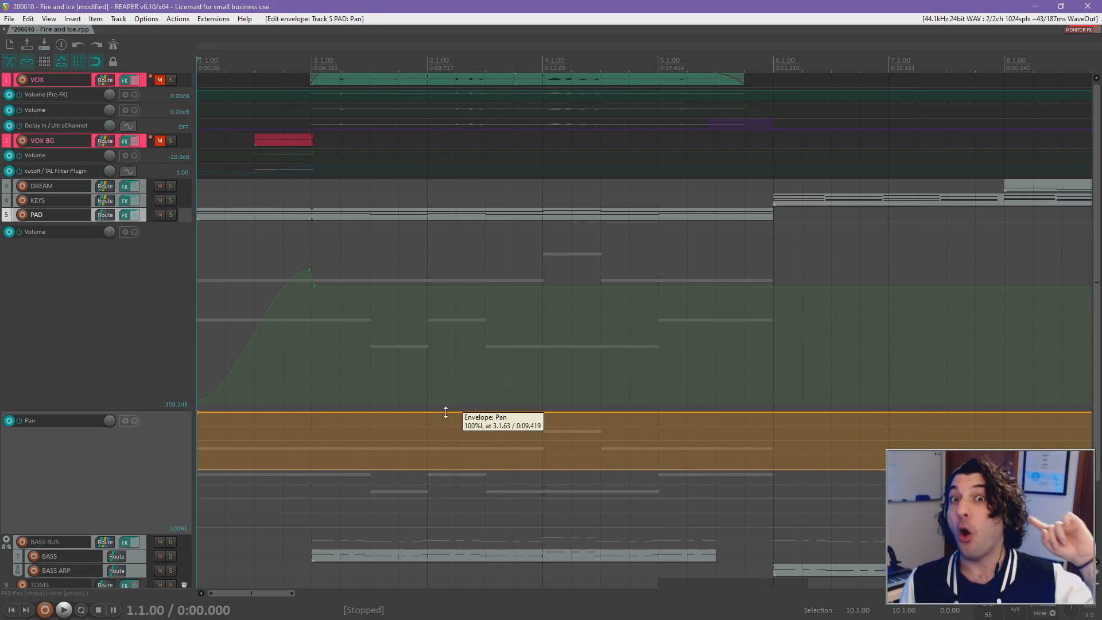
pyautogui.moveTo(445, 412)
pyautogui.mouseDown()
pyautogui.moveTo(454, 553)
pyautogui.moveTo(516, 537)
pyautogui.mouseUp()
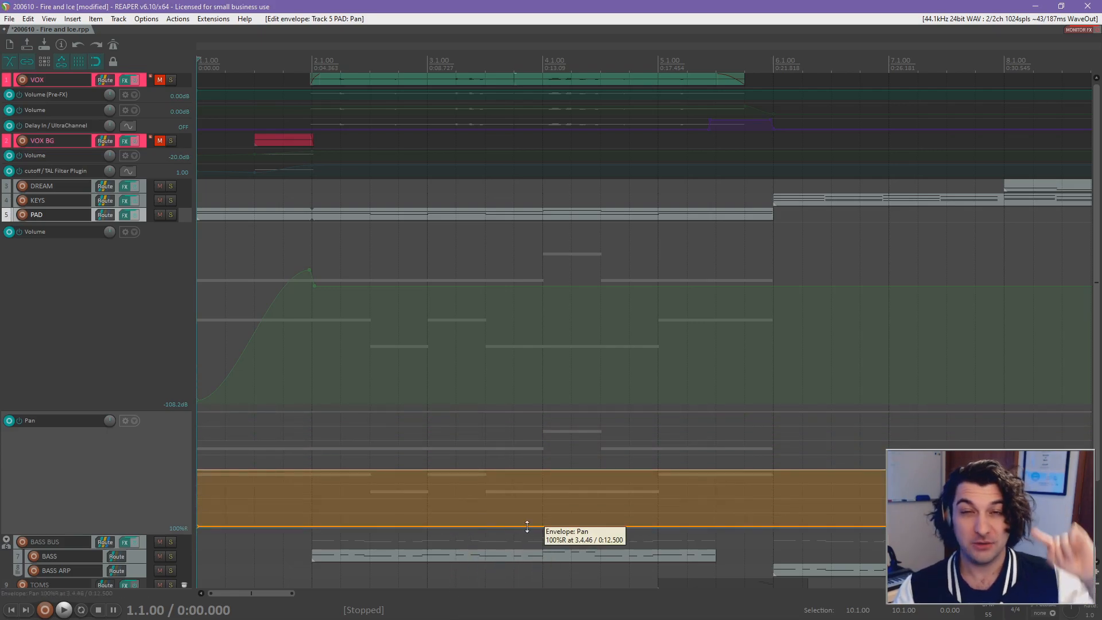
pyautogui.press('p')
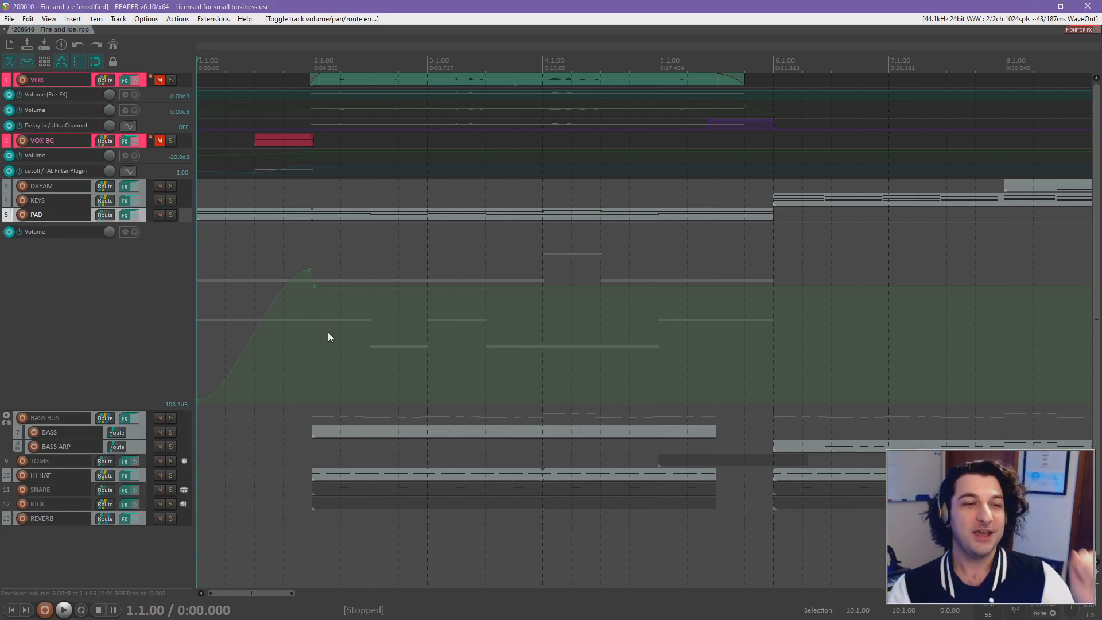
# Try adding two points to the PAD volume envelope at about 3.3 and 4.1.
pyautogui.click(486, 286)
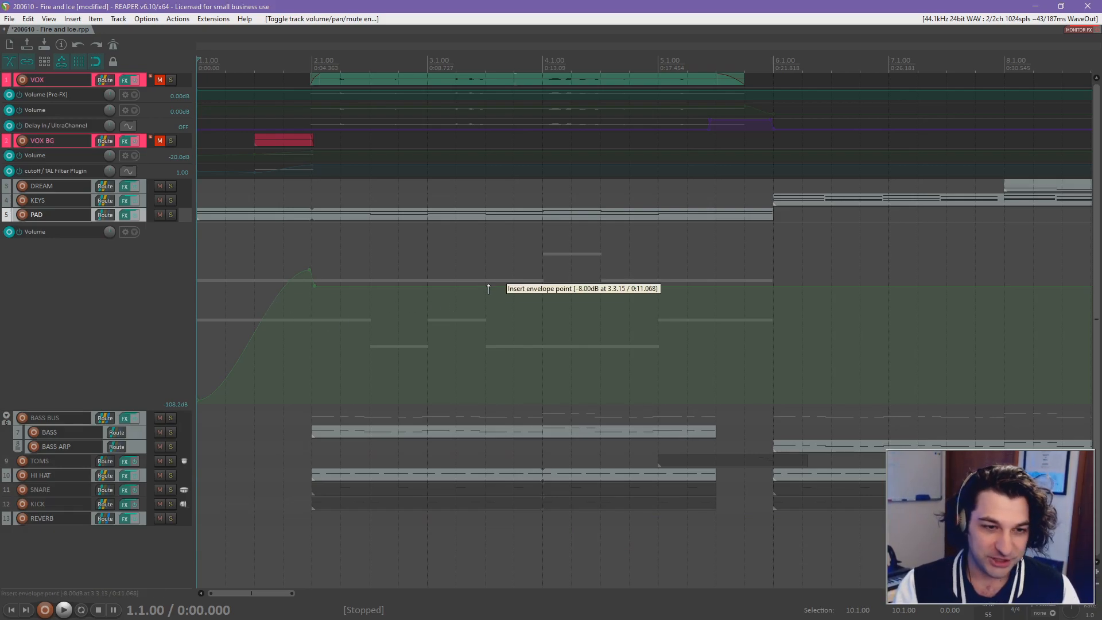
pyautogui.moveTo(560, 287); pyautogui.dragTo(571, 286)
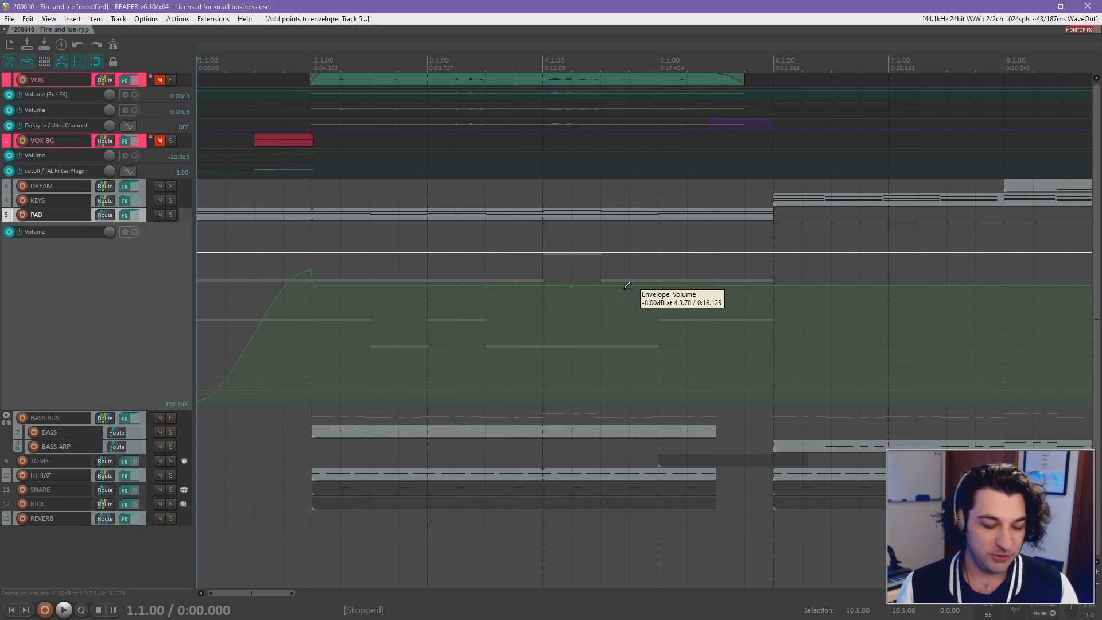
# Set the curve shape of the PAD volume envelope's fade-in before bar 2 to Bezier.
pyautogui.scroll(3, 339, 330)
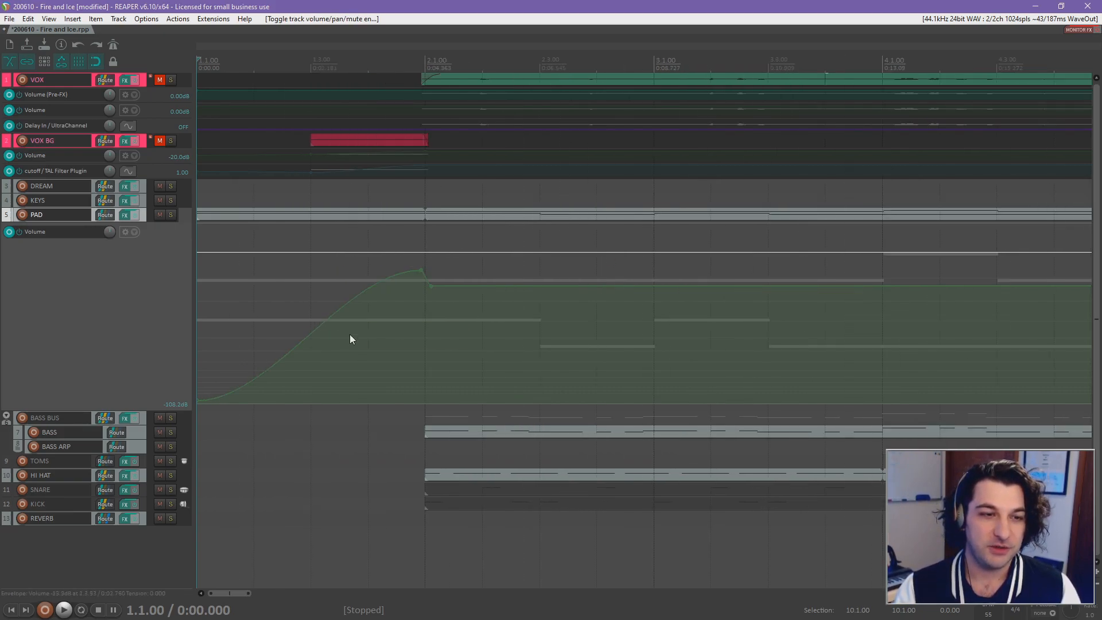
pyautogui.scroll(3, 339, 335)
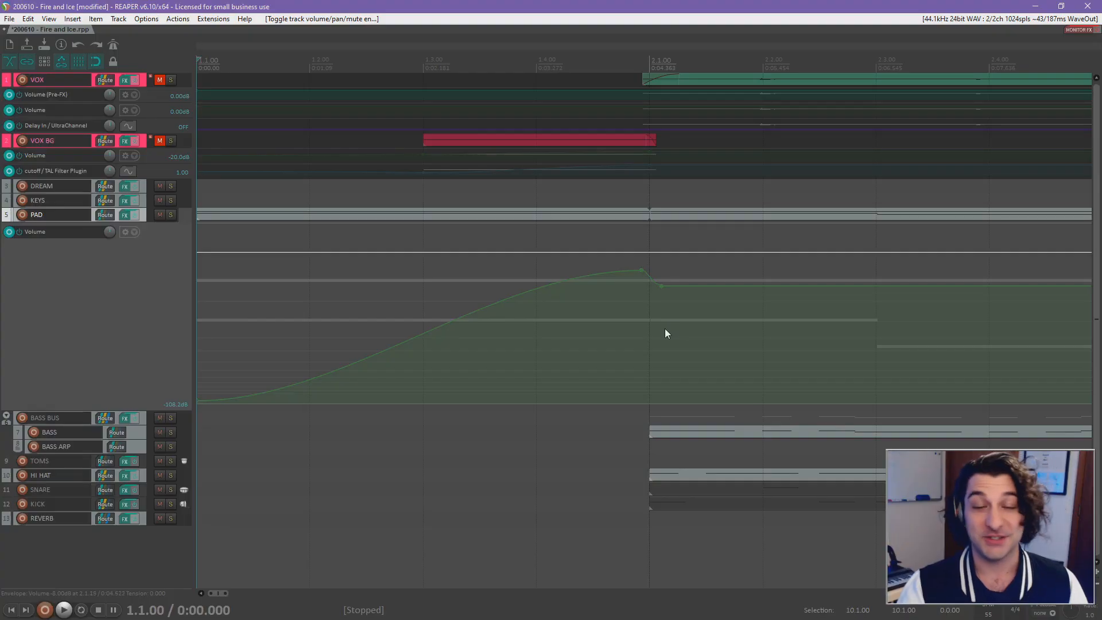
pyautogui.moveTo(652, 258); pyautogui.dragTo(181, 435)
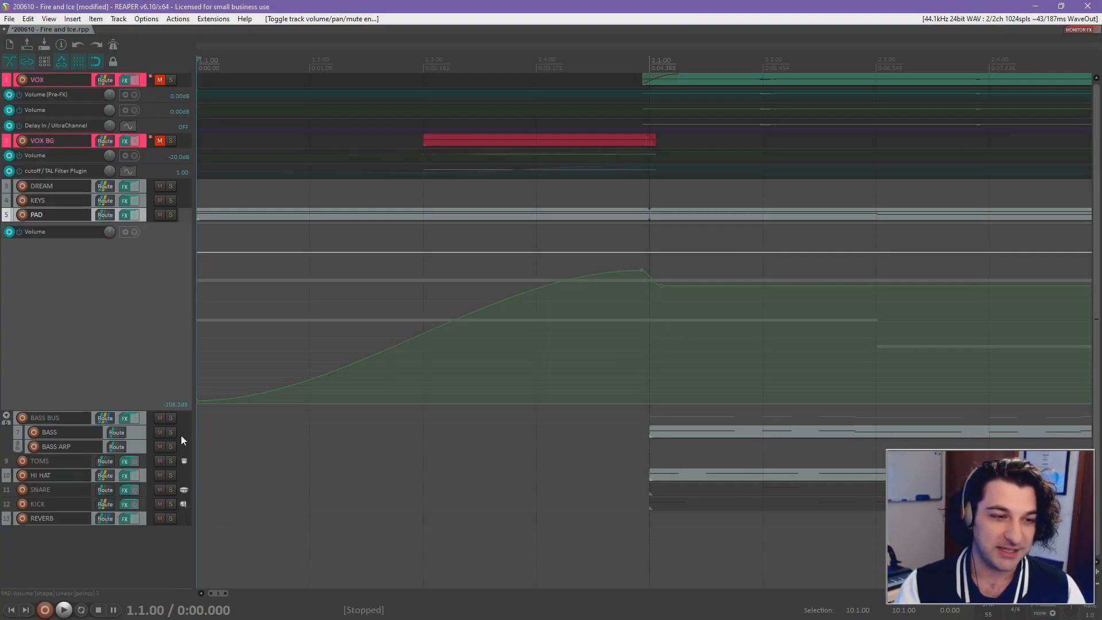
pyautogui.rightClick(600, 272)
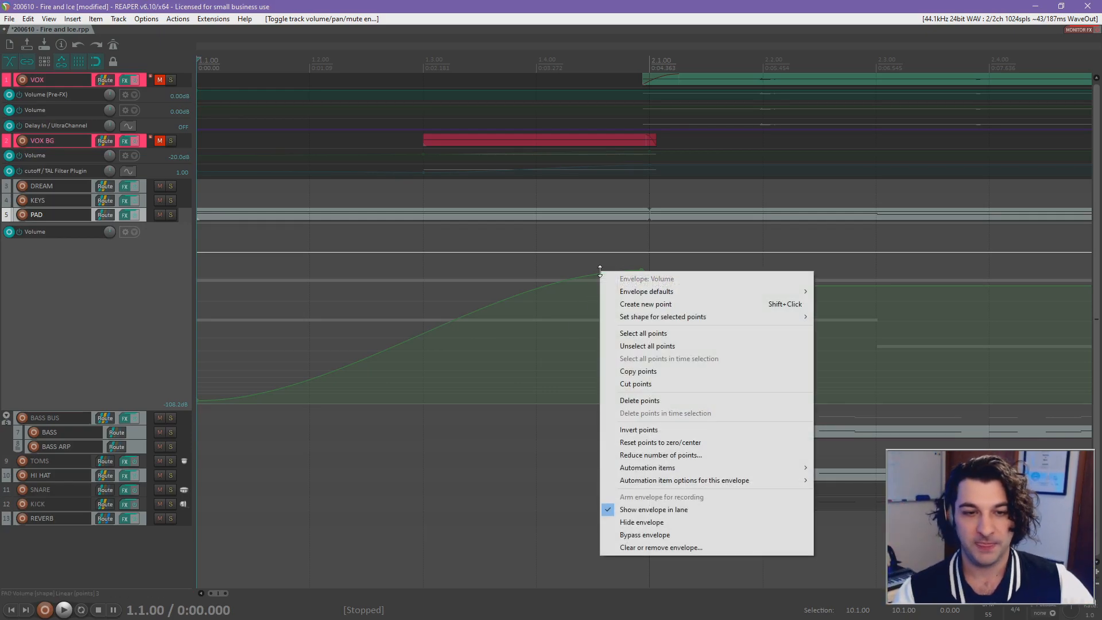
pyautogui.moveTo(678, 316)
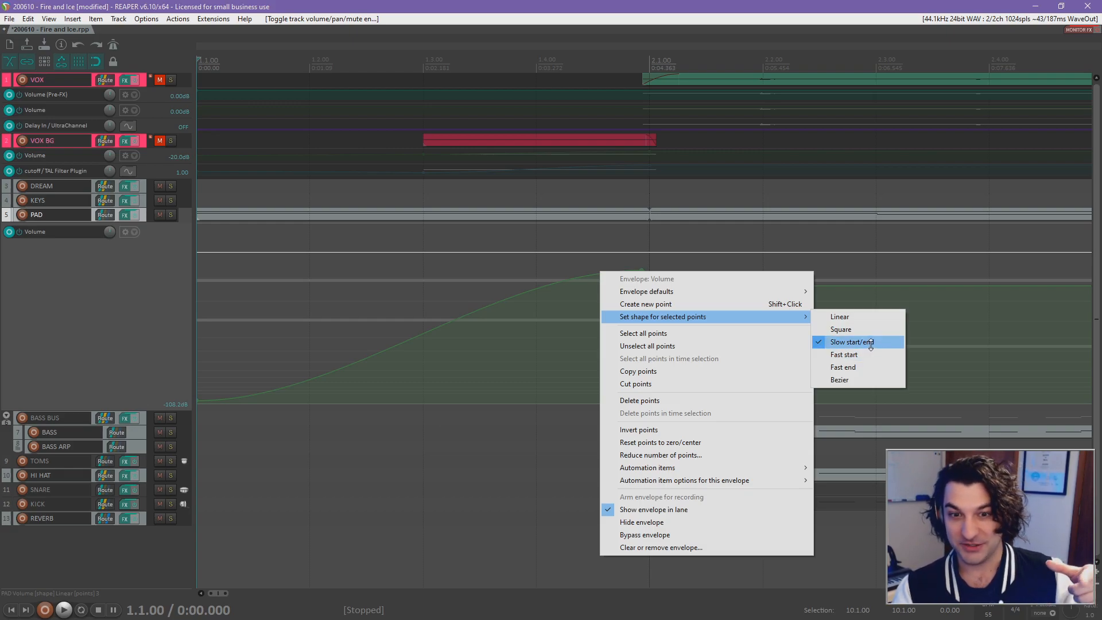
pyautogui.click(871, 381)
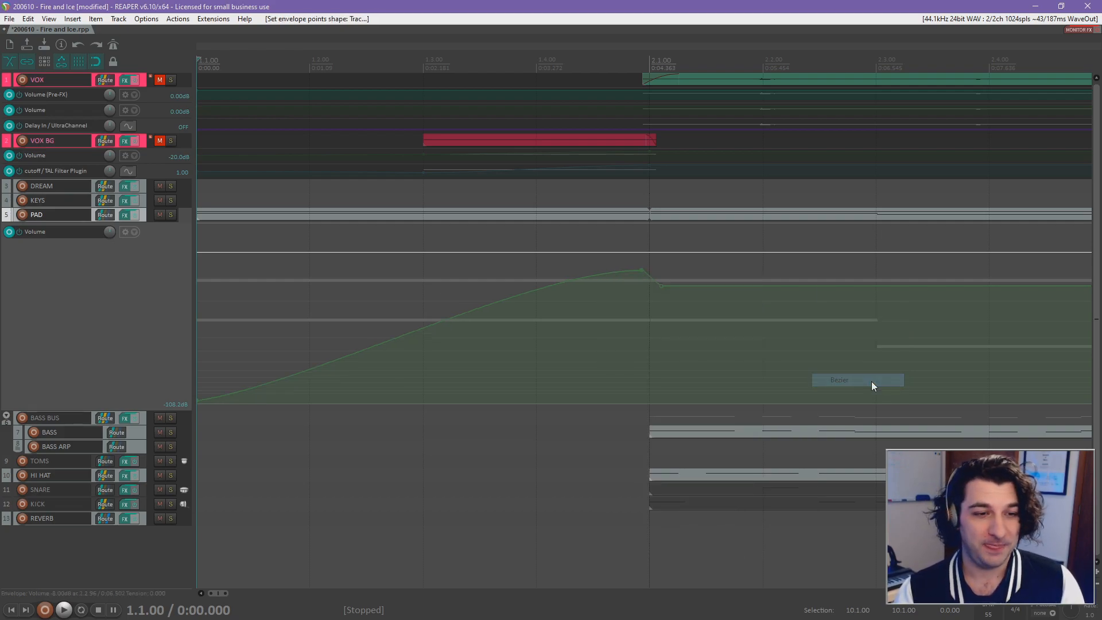
# Change the shape of the PAD volume envelope's fade-in before bar 2 to Fast end.
pyautogui.rightClick(620, 271)
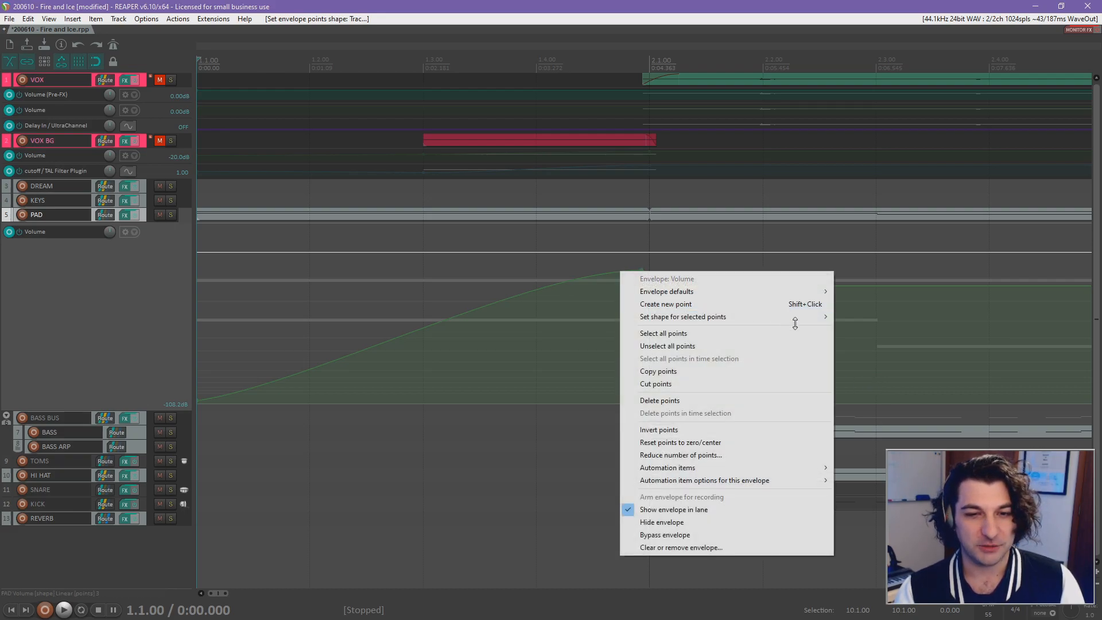
pyautogui.moveTo(798, 317)
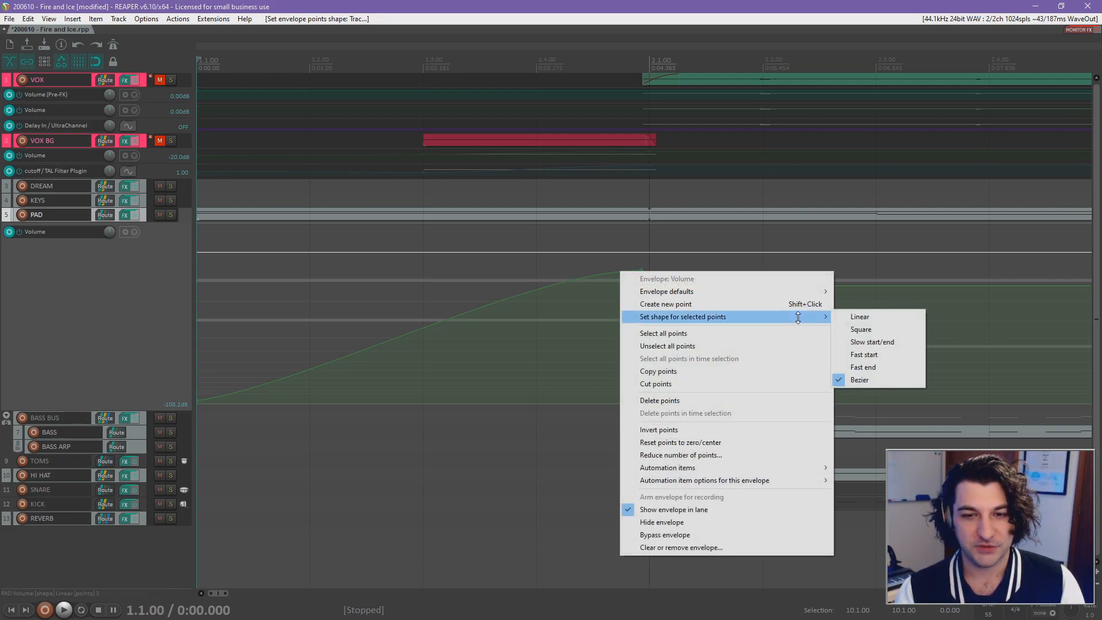
pyautogui.click(889, 370)
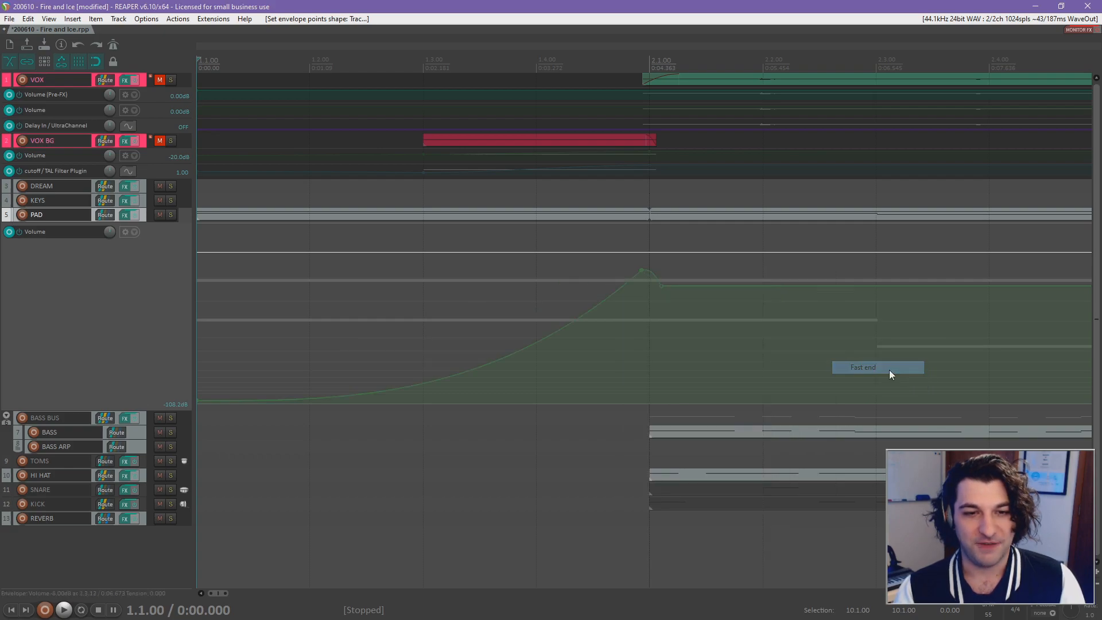
# Try the Fast start shape on the PAD volume envelope's fade-in before bar 2.
pyautogui.rightClick(619, 292)
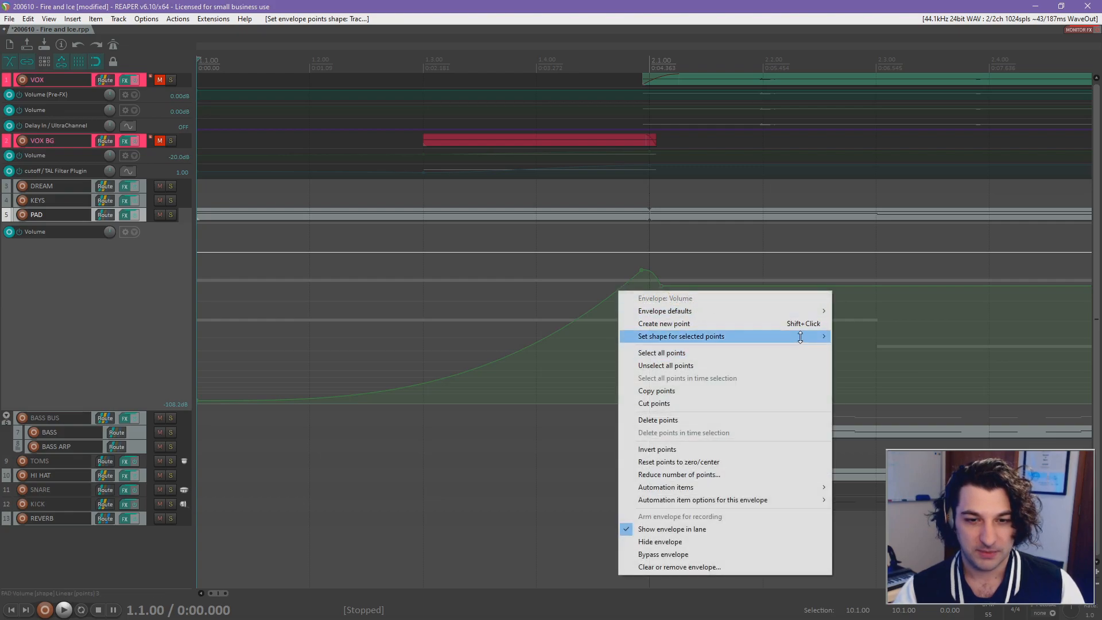
pyautogui.moveTo(807, 337)
pyautogui.click(880, 374)
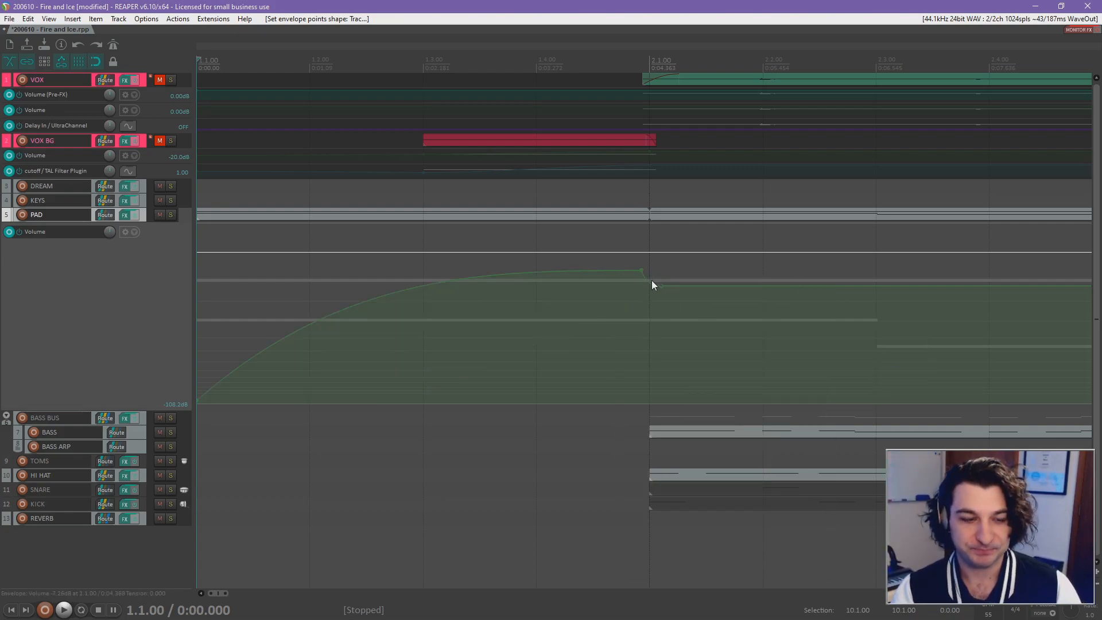
# Undo the last three shape changes on the PAD volume envelope's fade-in.
pyautogui.hotkey('ctrl', 'z')
pyautogui.hotkey('ctrl', 'z')
pyautogui.hotkey('ctrl', 'z')
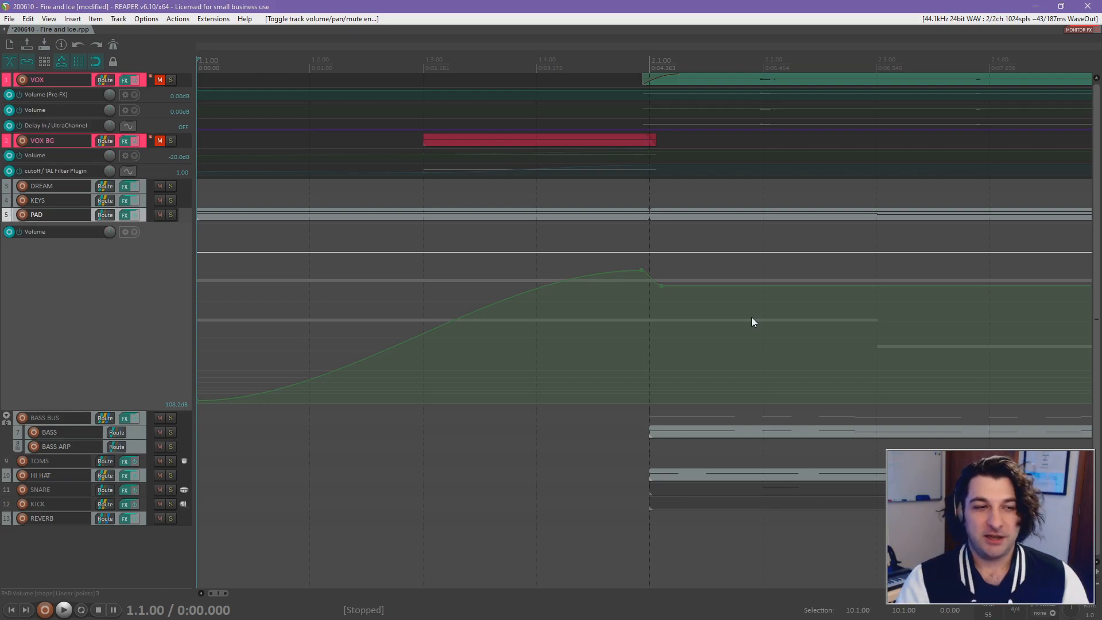
# Play the project from the start past bar 2 to hear the PAD fade-in, and stop playback.
pyautogui.scroll(-2, 629, 295)
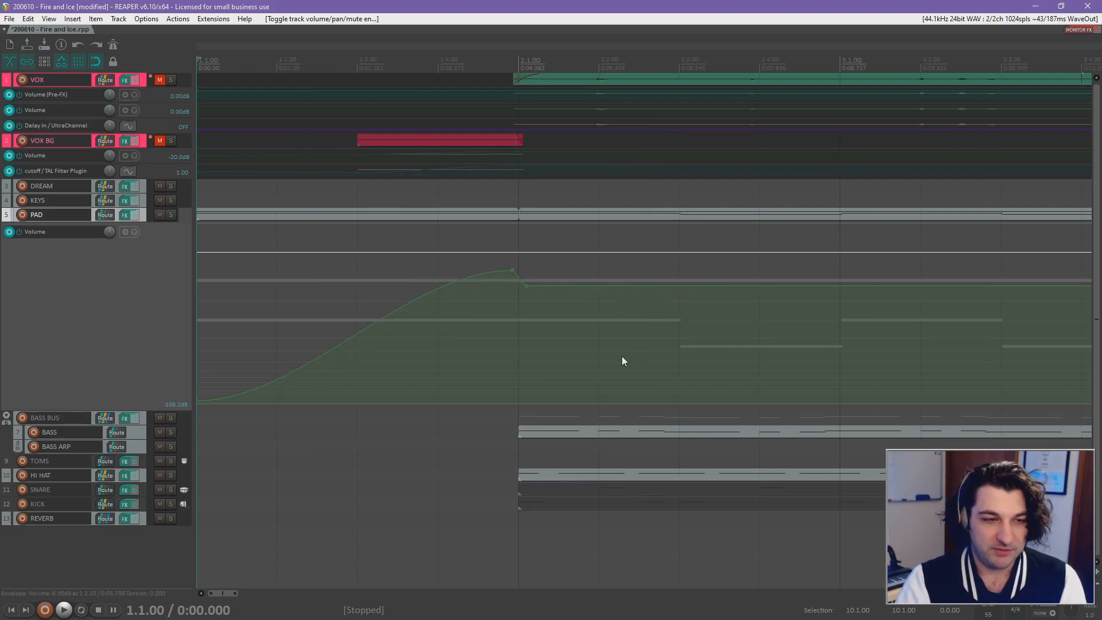
pyautogui.scroll(-2, 542, 266)
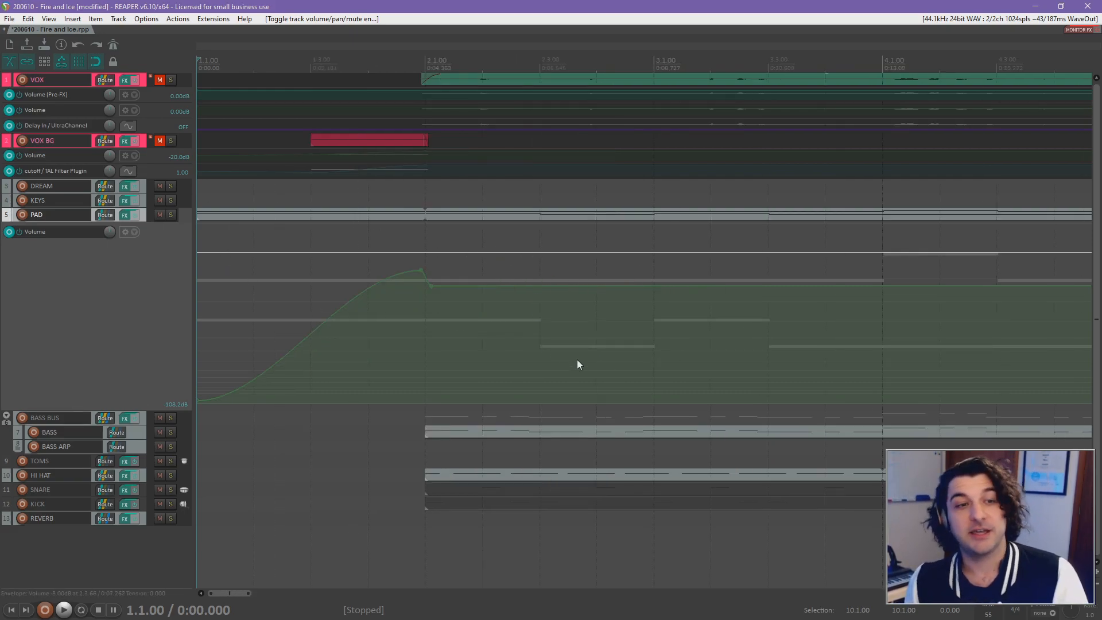
pyautogui.press('space')
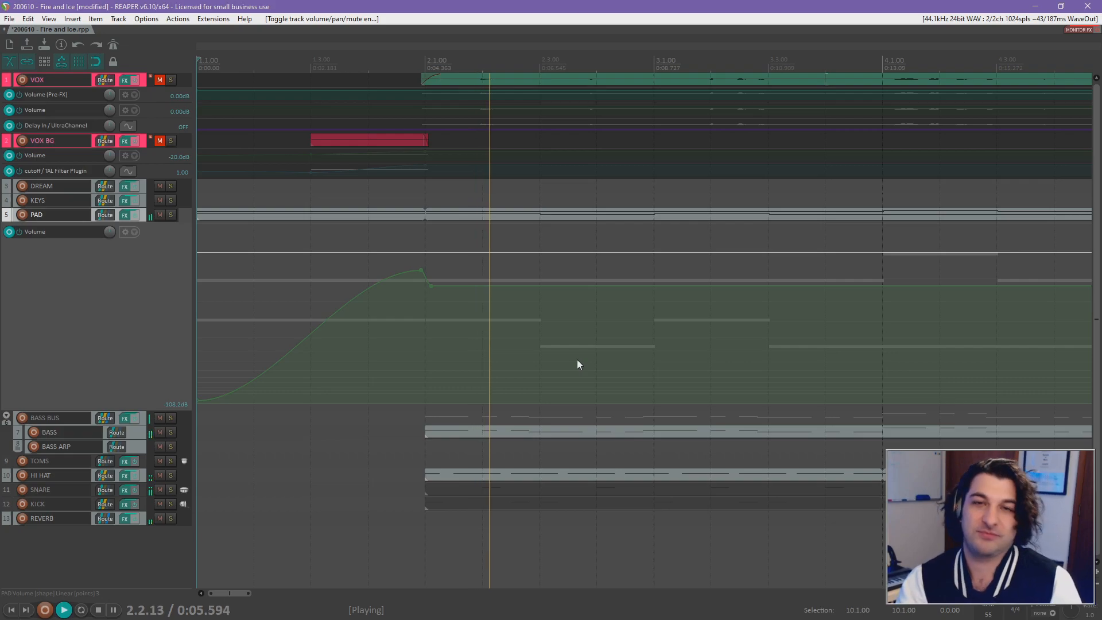
pyautogui.press('space')
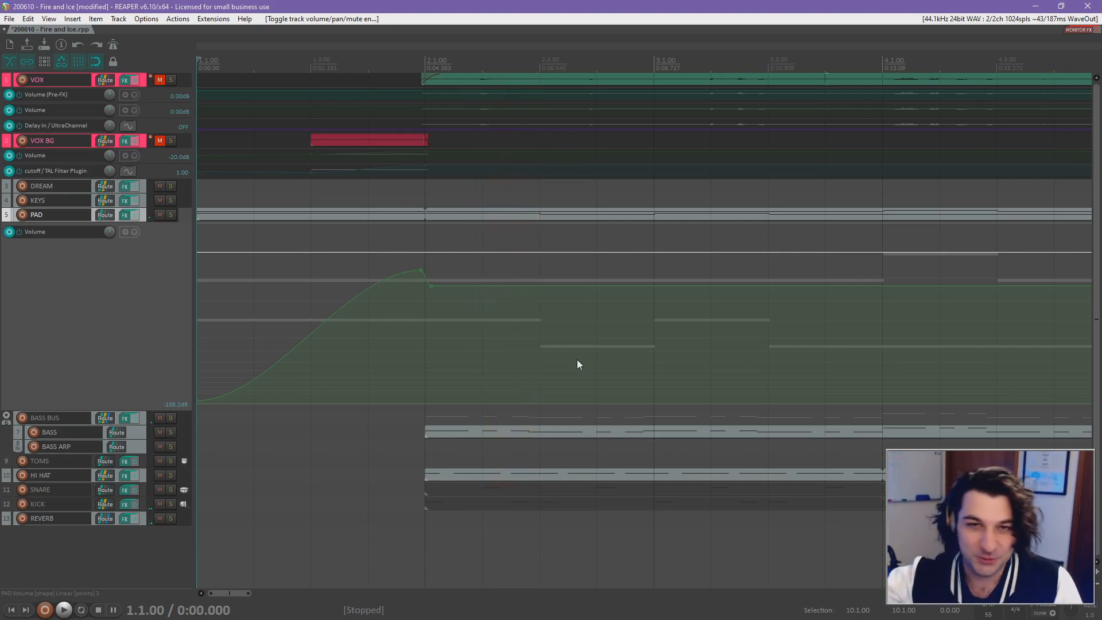
# Place the edit cursor at bar 2, play the section from there briefly and stop.
pyautogui.click(428, 304)
pyautogui.scroll(3, 717, 339)
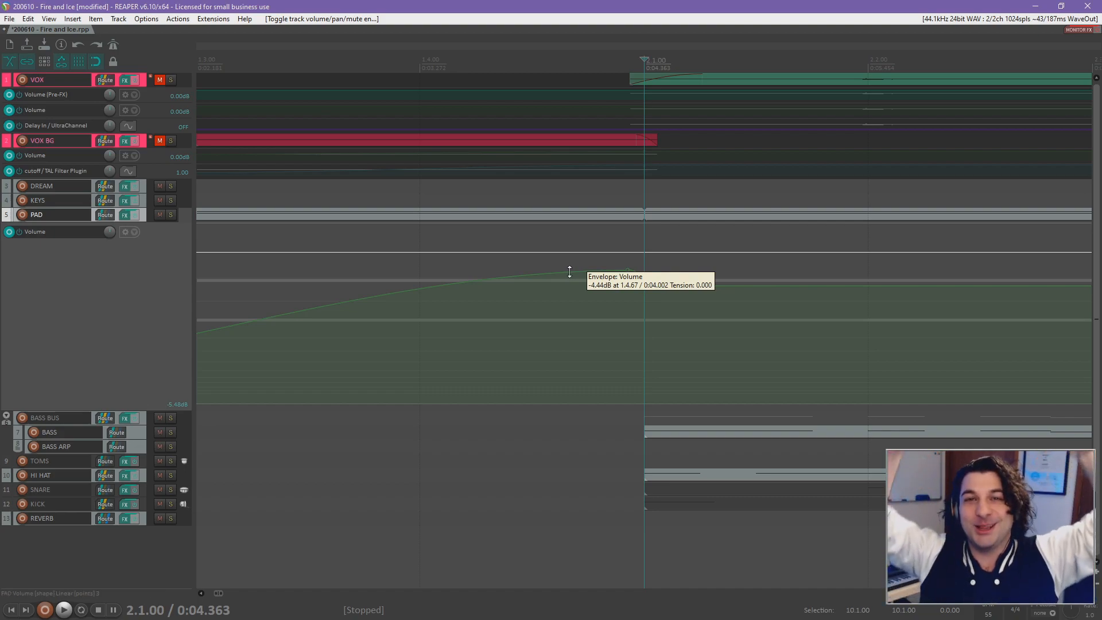
pyautogui.scroll(-5, 650, 376)
pyautogui.scroll(-6, 552, 347)
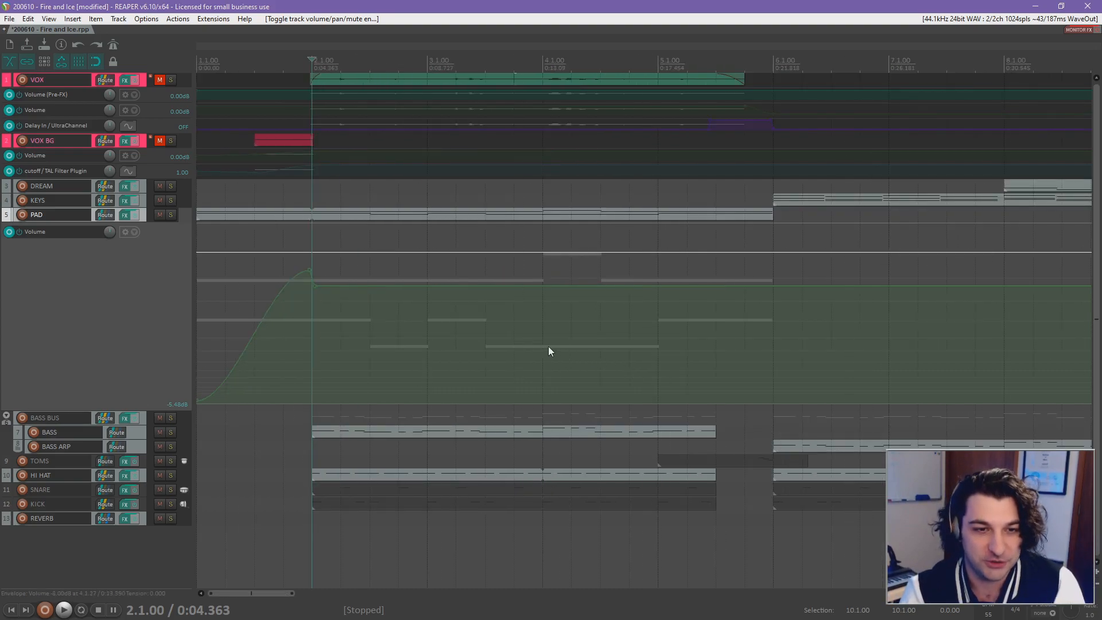
pyautogui.press('space')
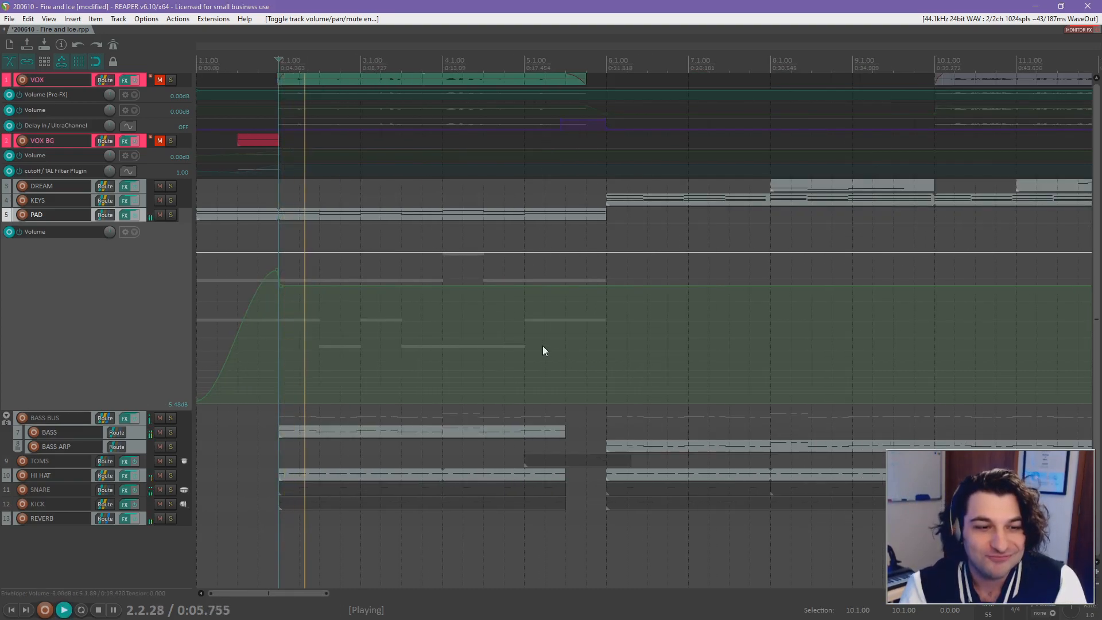
pyautogui.press('space')
# Play the transition into bar 6 from position 5.4.00 and stop playback.
pyautogui.click(586, 340)
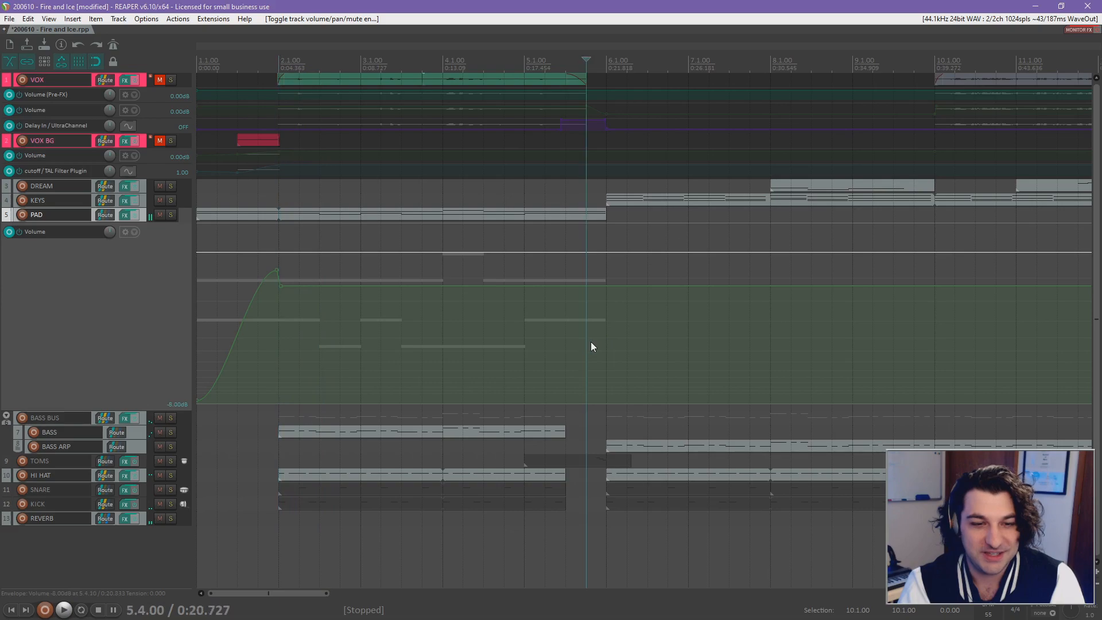
pyautogui.press('space')
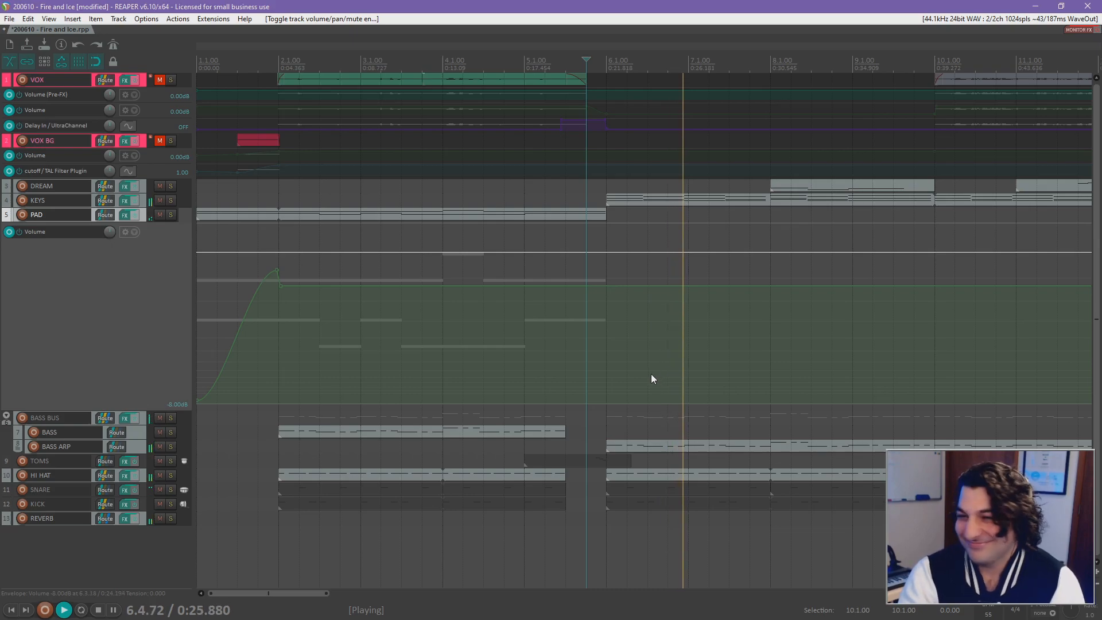
pyautogui.scroll(-2, 621, 361)
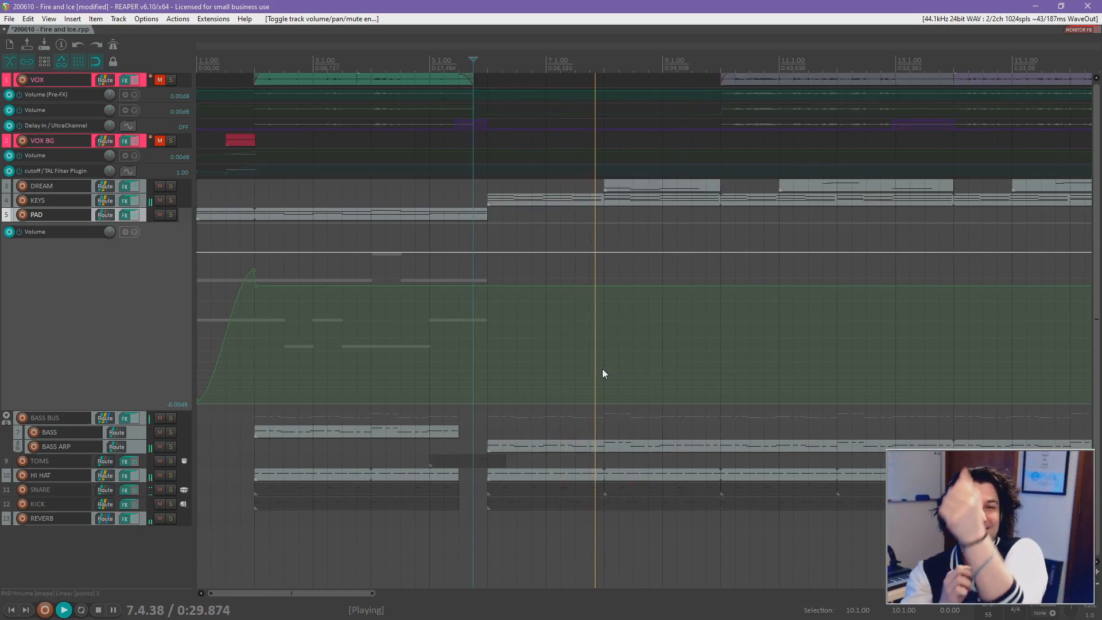
pyautogui.press('space')
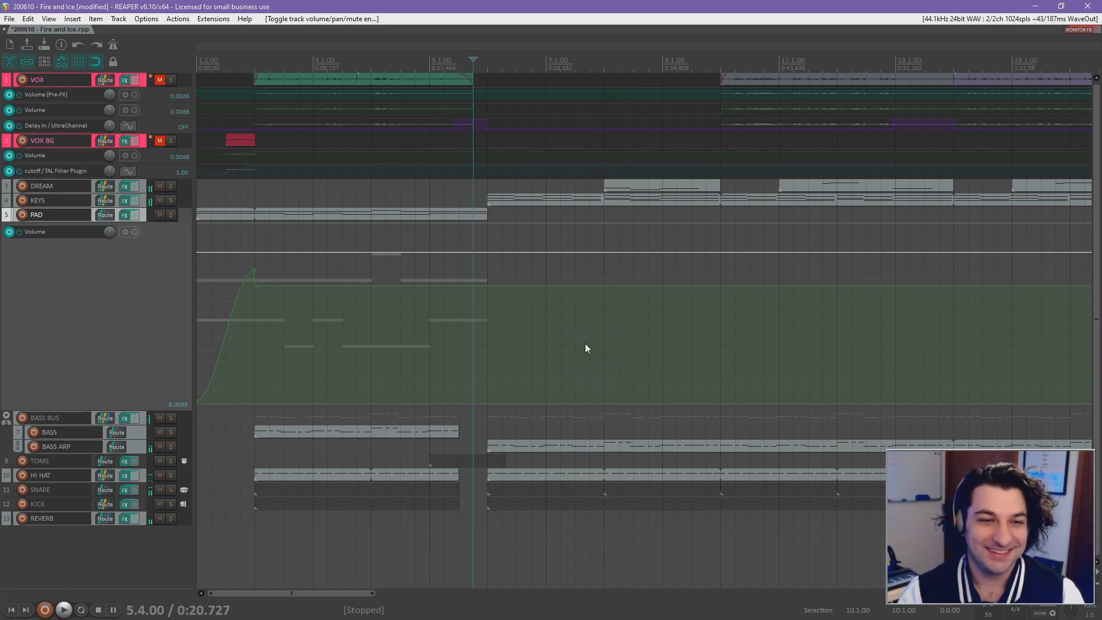
# Place the edit cursor at 6.1.00, where the PAD part ends, and show more of the arrangement.
pyautogui.click(484, 334)
pyautogui.scroll(-2, 607, 345)
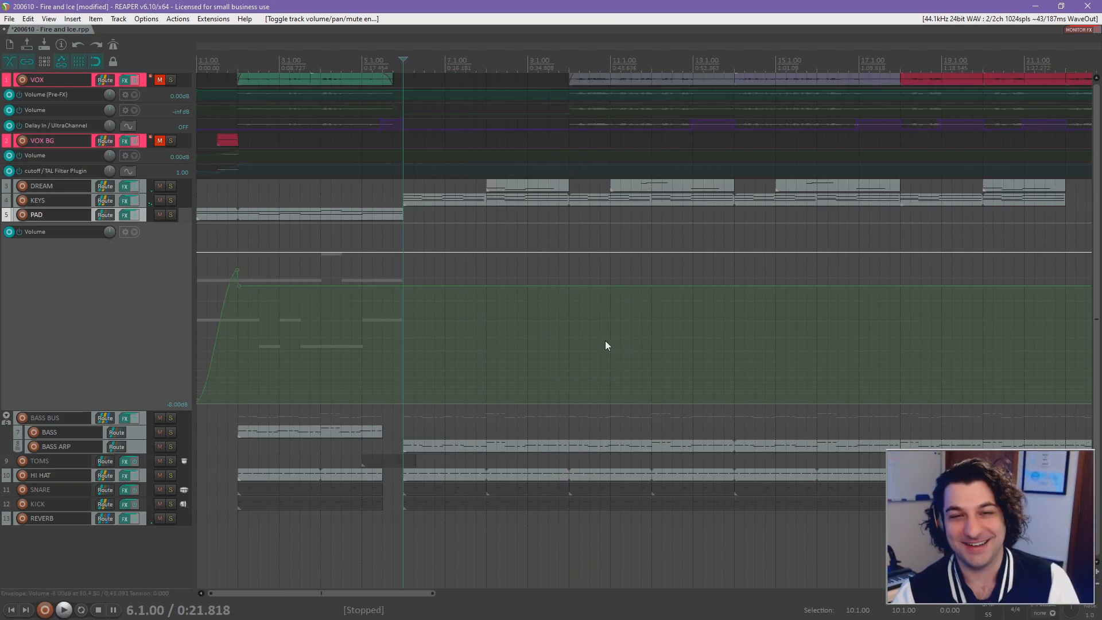
pyautogui.scroll(-2, 605, 340)
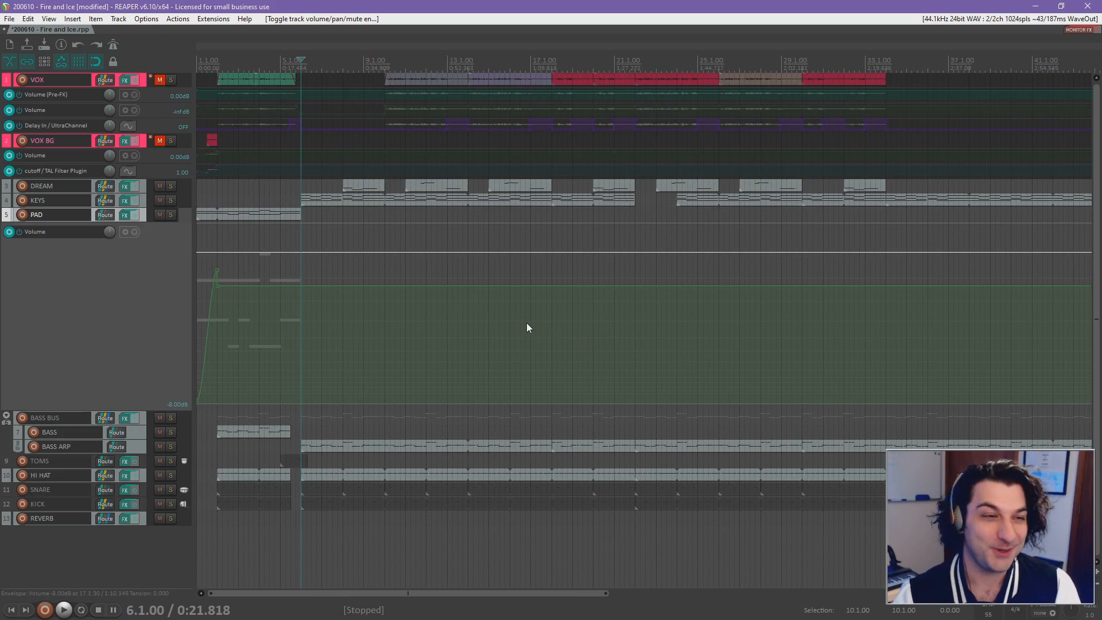
pyautogui.scroll(-1, 536, 325)
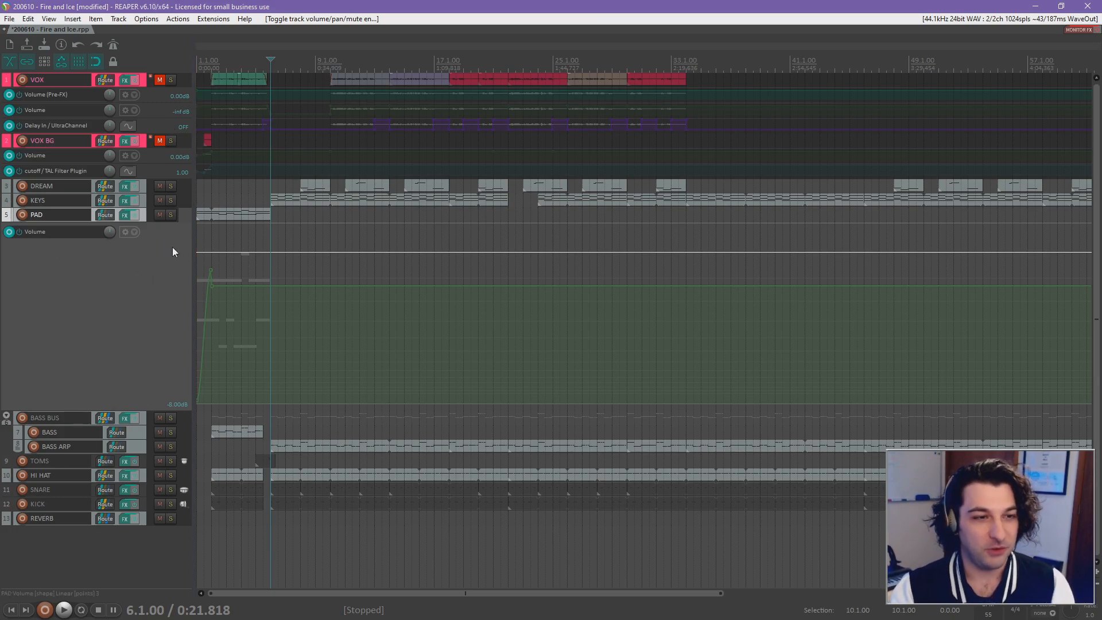
# Expand the PAD track, inspect its envelope and automation options, and collapse the track again.
pyautogui.scroll(3, 389, 337)
pyautogui.moveTo(142, 221); pyautogui.dragTo(50, 273)
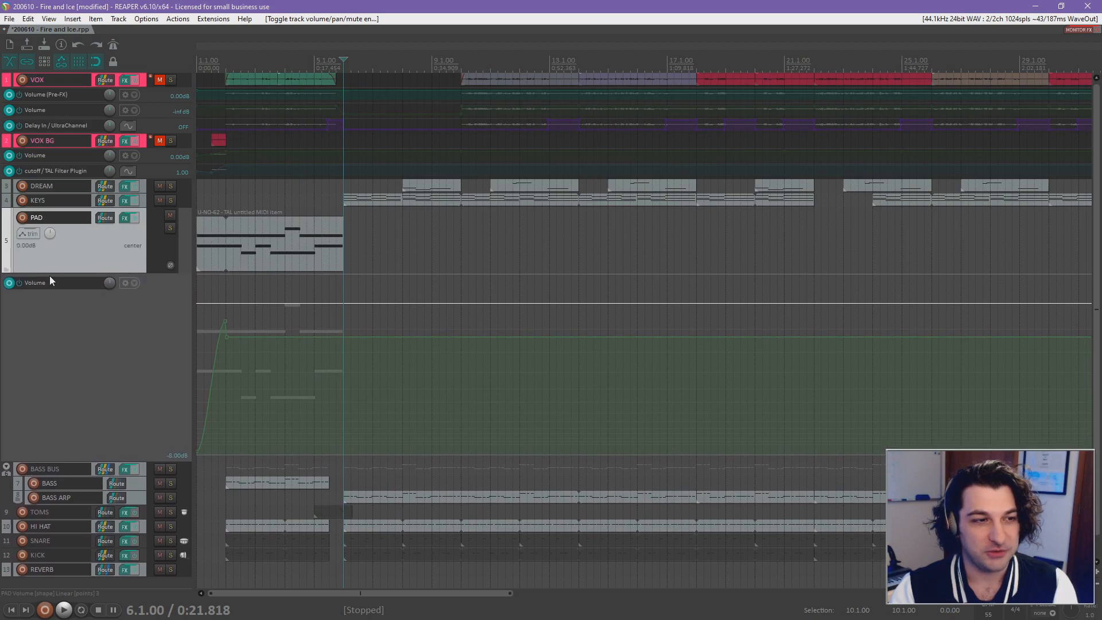
pyautogui.click(32, 236)
pyautogui.moveTo(476, 113); pyautogui.dragTo(448, 40)
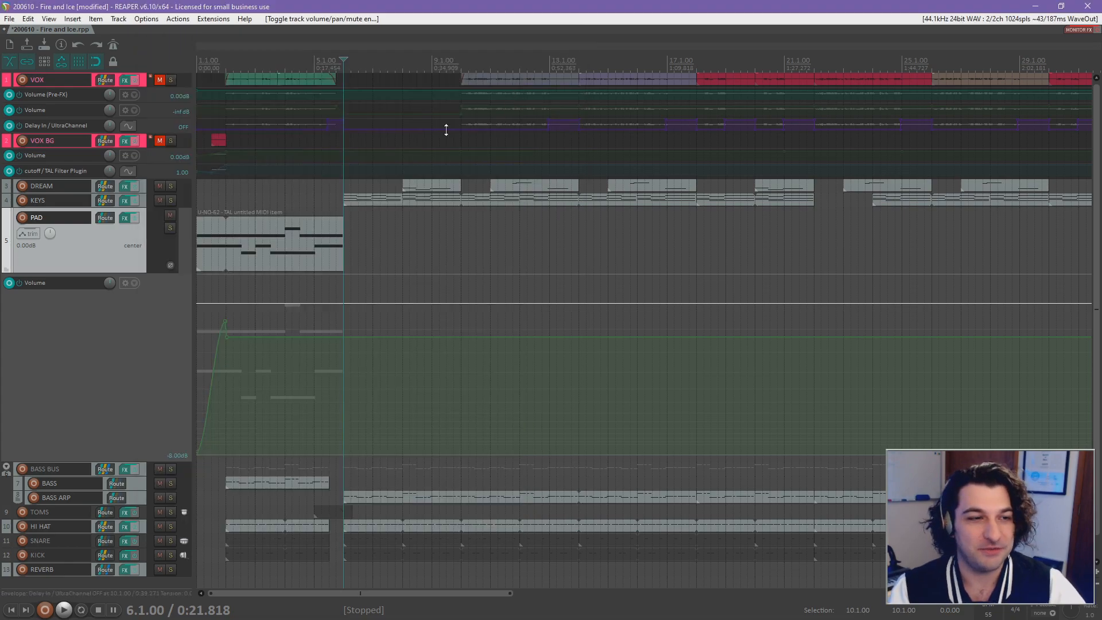
pyautogui.click(575, 40)
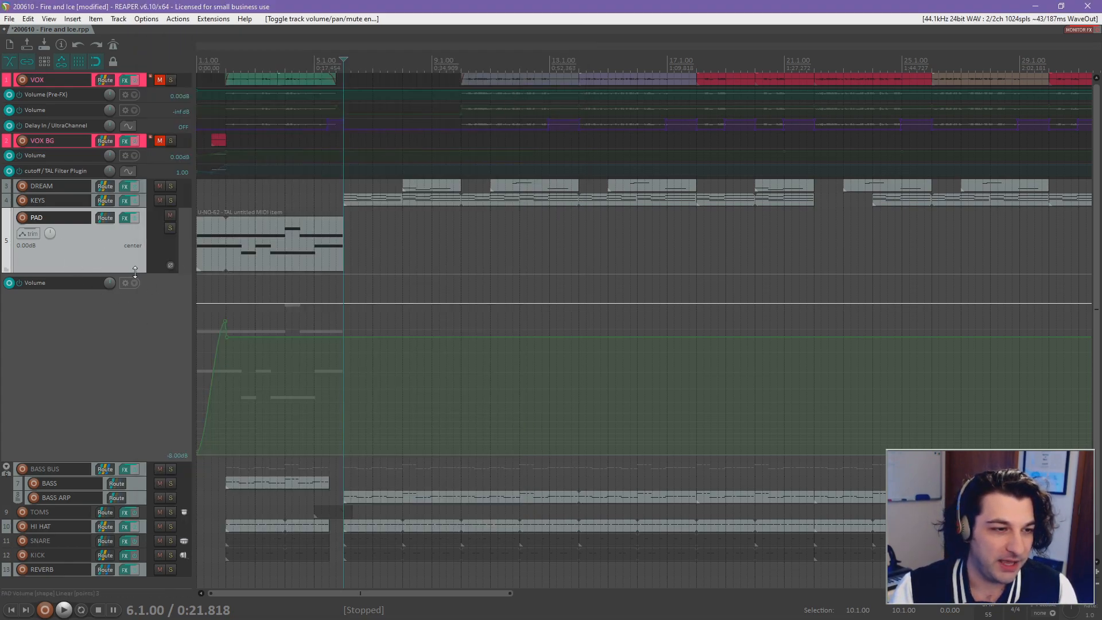
pyautogui.moveTo(137, 267); pyautogui.dragTo(137, 220)
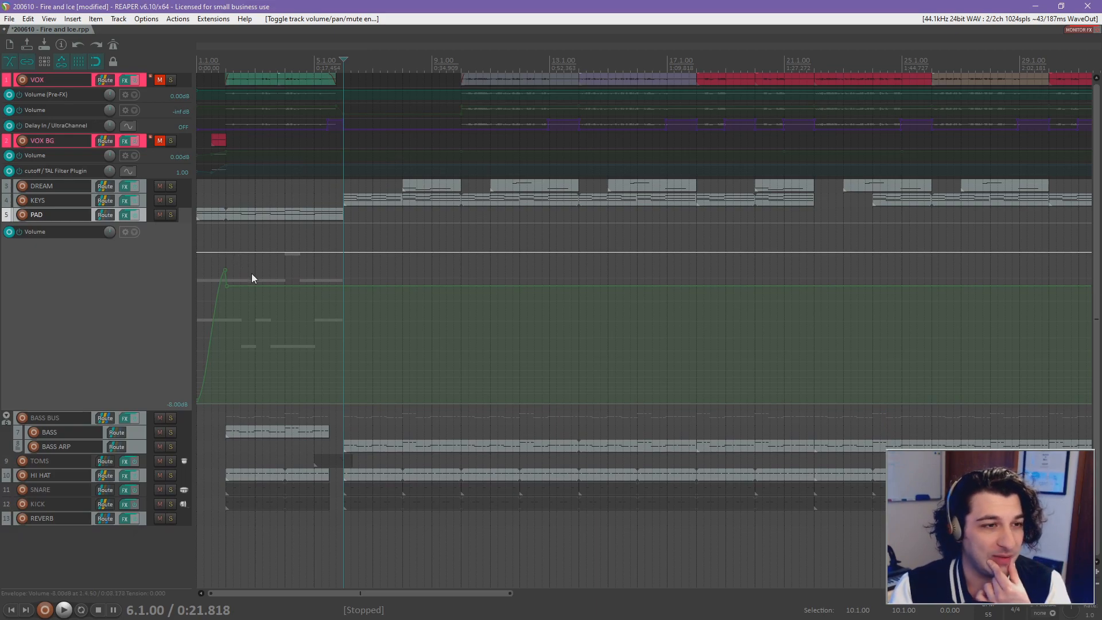
# Unmute the VOX and VOX BG tracks, and enlarge the VOX Delay In / UltraChannel envelope lane.
pyautogui.click(159, 80)
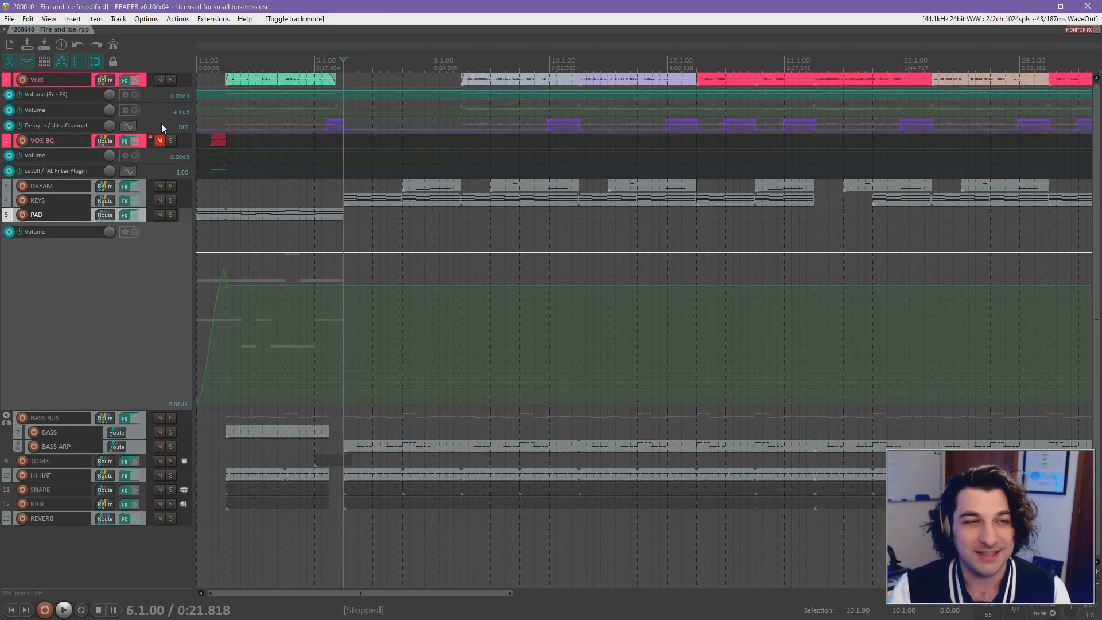
pyautogui.click(160, 141)
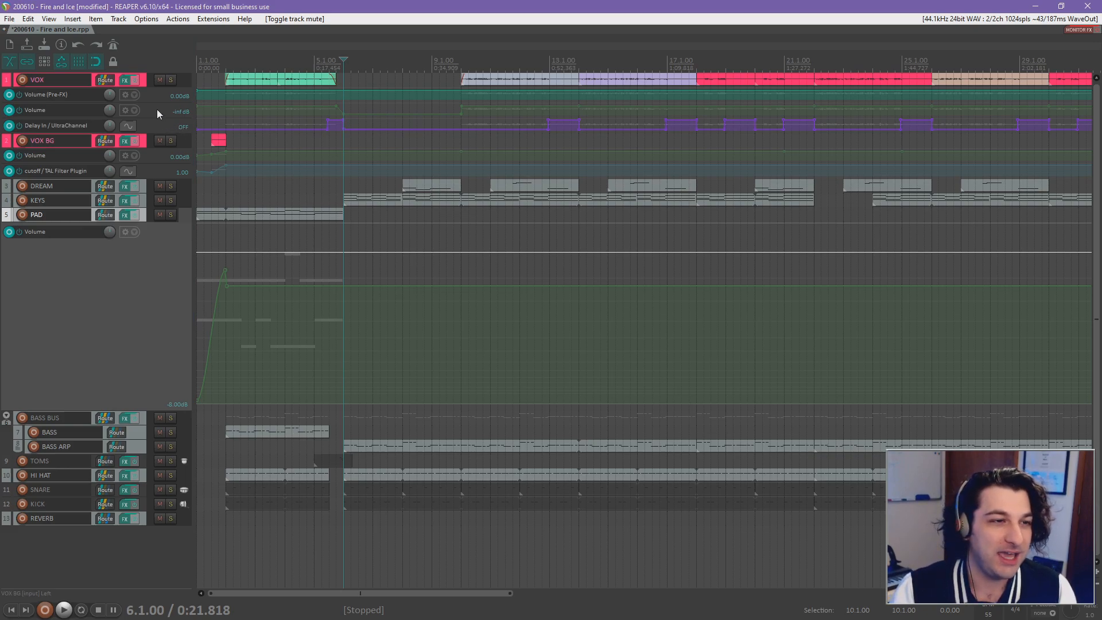
pyautogui.moveTo(161, 133); pyautogui.dragTo(161, 160)
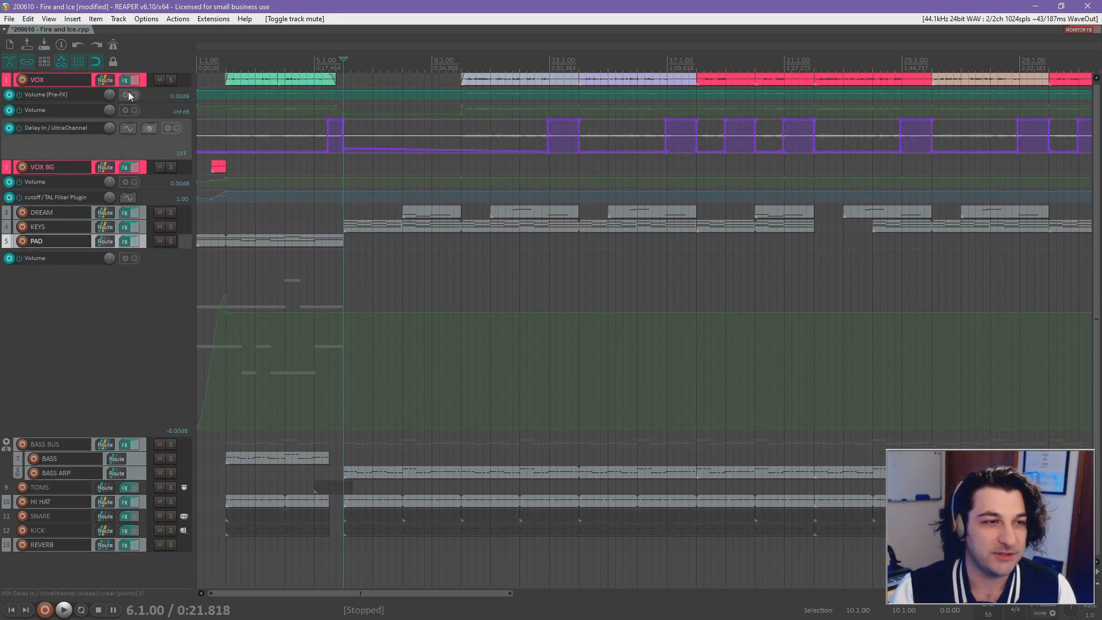
# Open the VOX track's FX chain and look through its ReaEQ, Scarlett Compressor and UltraChannel plug-ins.
pyautogui.click(124, 80)
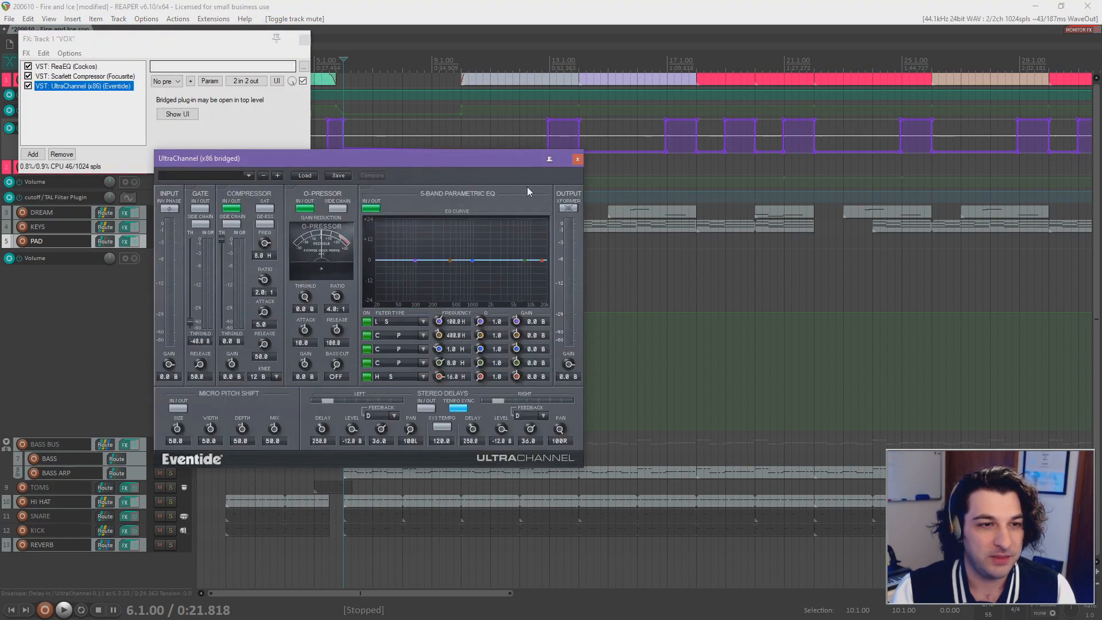
pyautogui.click(579, 160)
pyautogui.moveTo(183, 44); pyautogui.dragTo(335, 132)
pyautogui.click(218, 155)
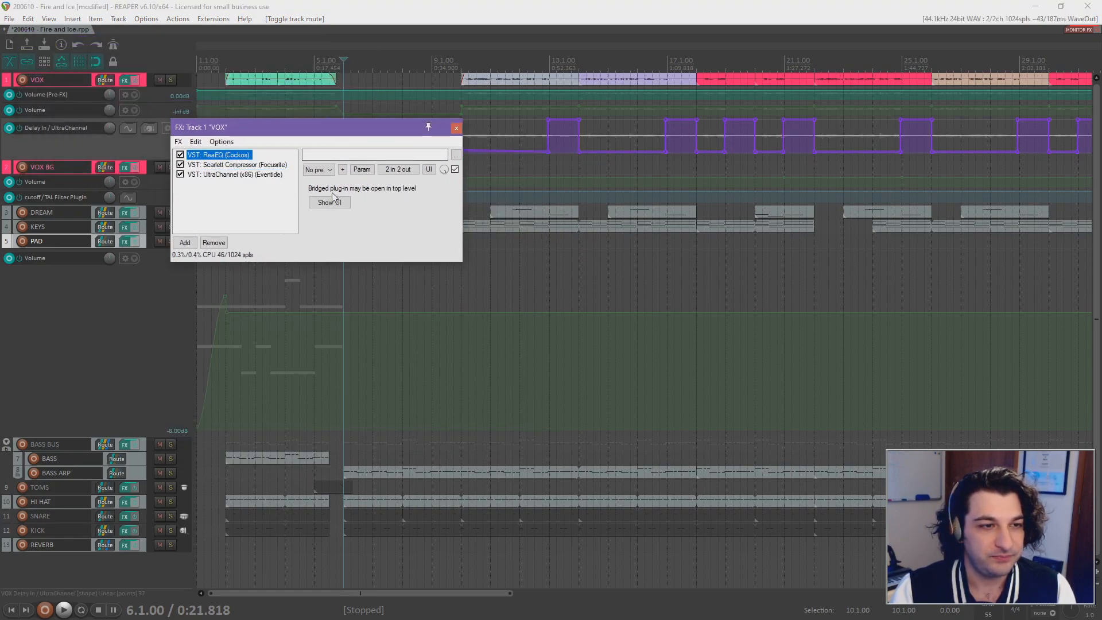
pyautogui.press('Down')
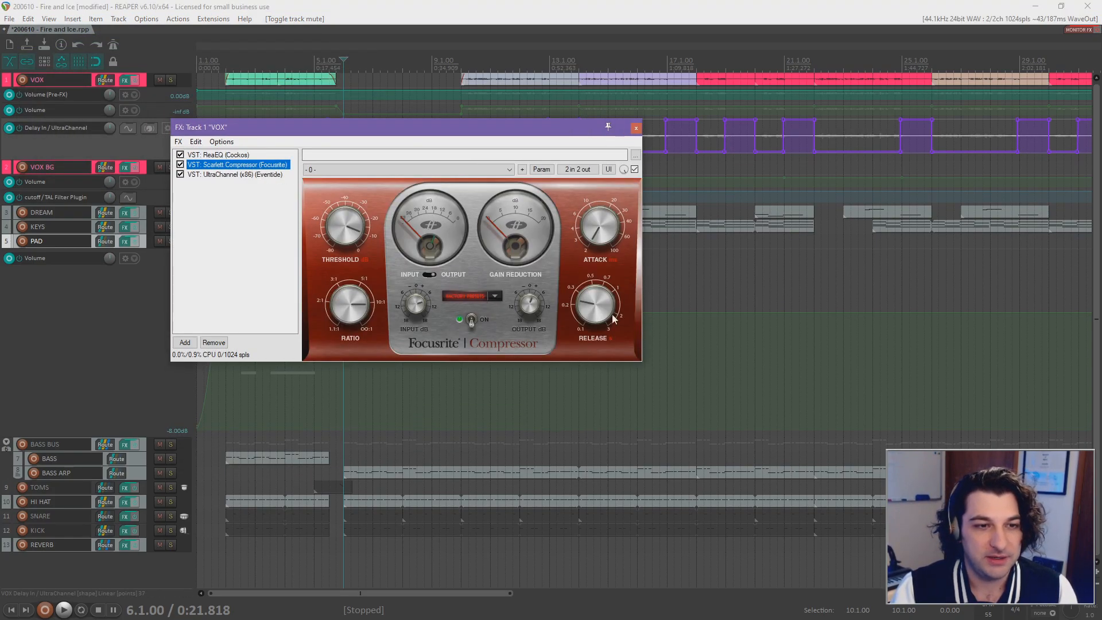
pyautogui.press('Down')
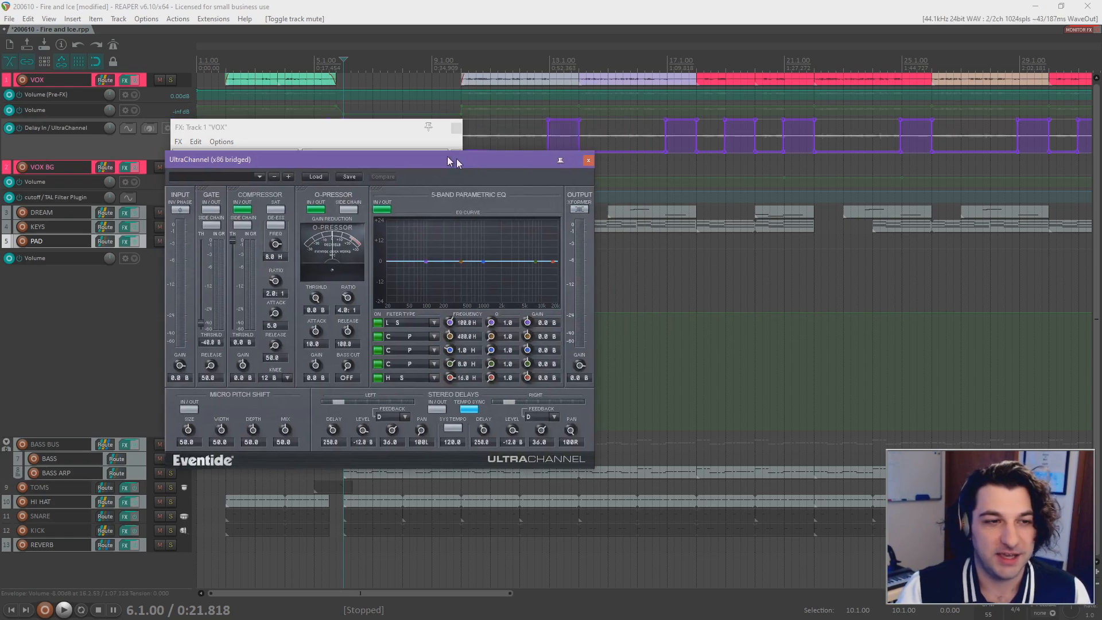
# Reposition the UltraChannel window to examine its stereo delay controls, and close the VOX FX chain window.
pyautogui.moveTo(442, 155); pyautogui.dragTo(484, 174)
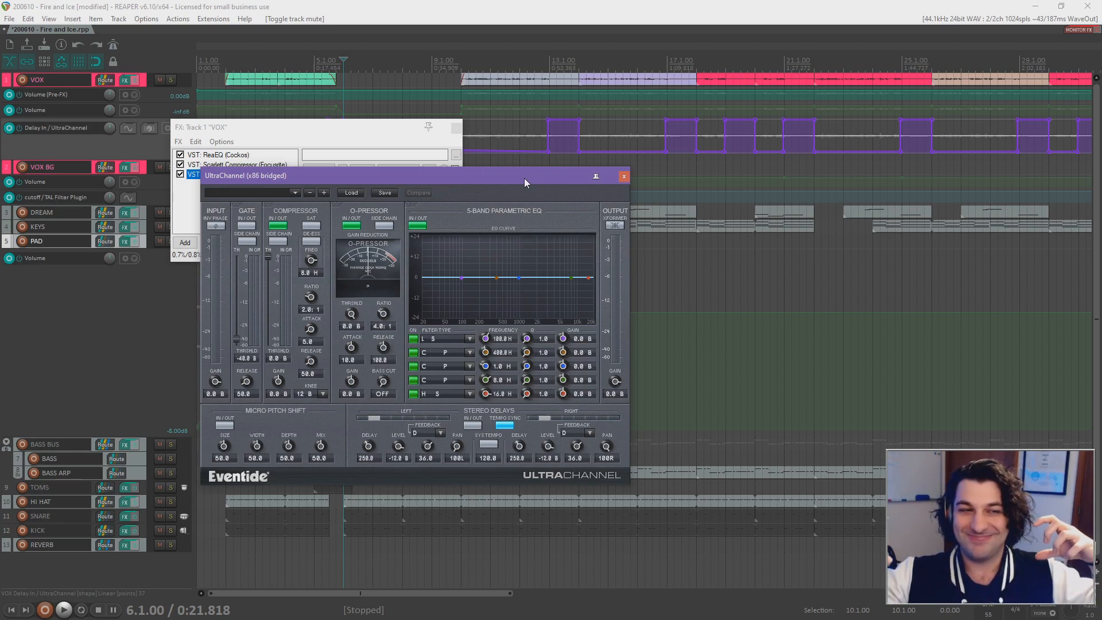
pyautogui.moveTo(525, 179); pyautogui.dragTo(515, 205)
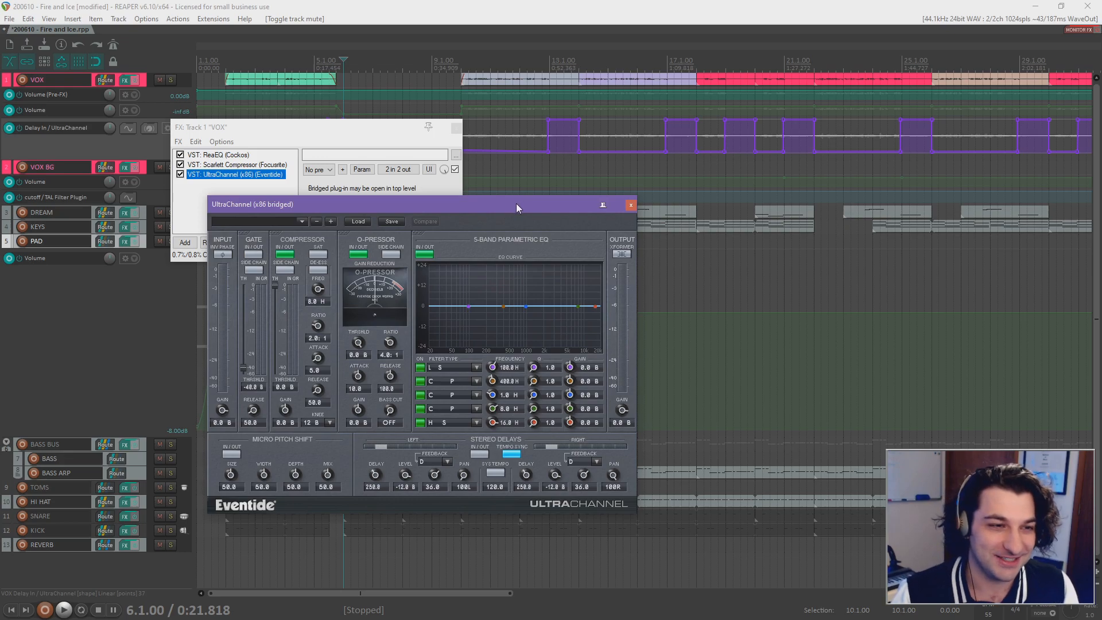
pyautogui.moveTo(515, 203); pyautogui.dragTo(515, 200)
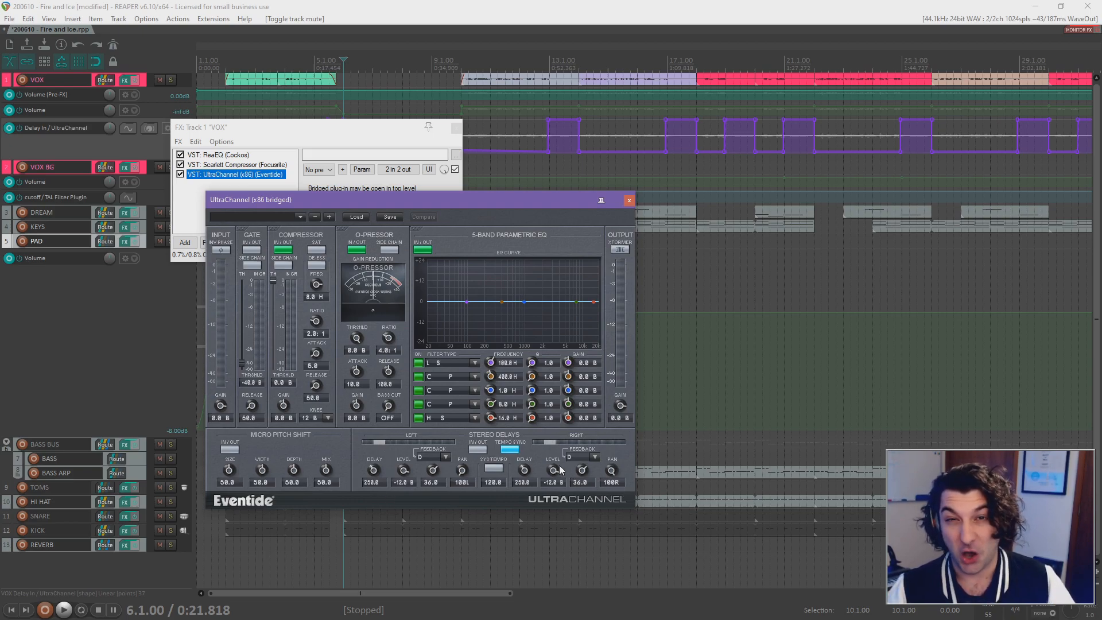
pyautogui.click(457, 129)
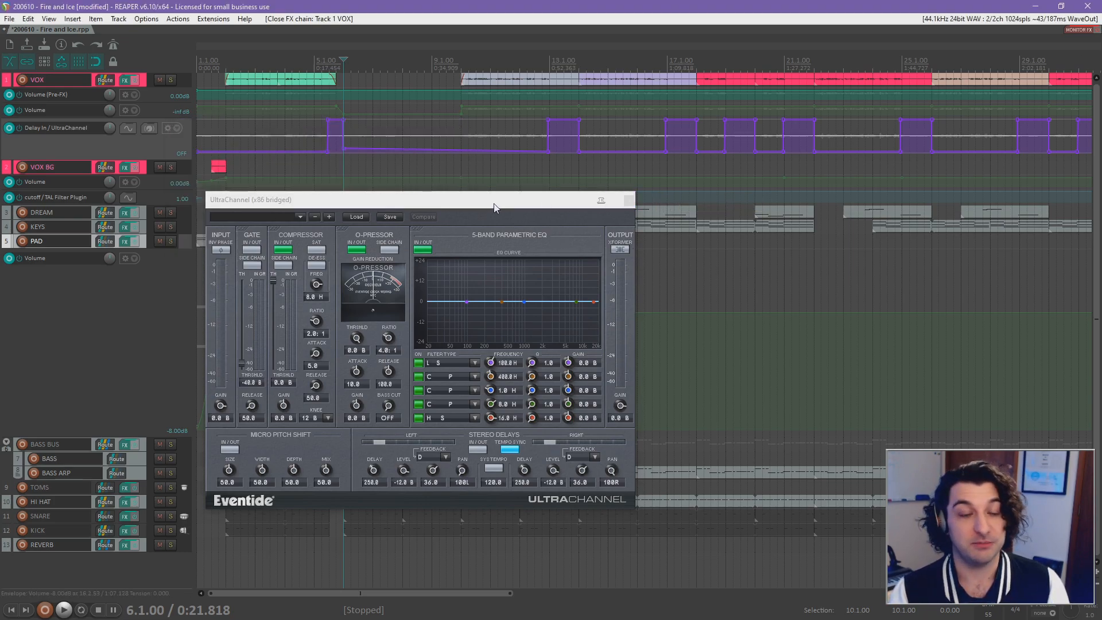
# Lower the VOX Delay In / UltraChannel envelope point just after bar 6 to Off, and close the UltraChannel window.
pyautogui.scroll(3, 545, 161)
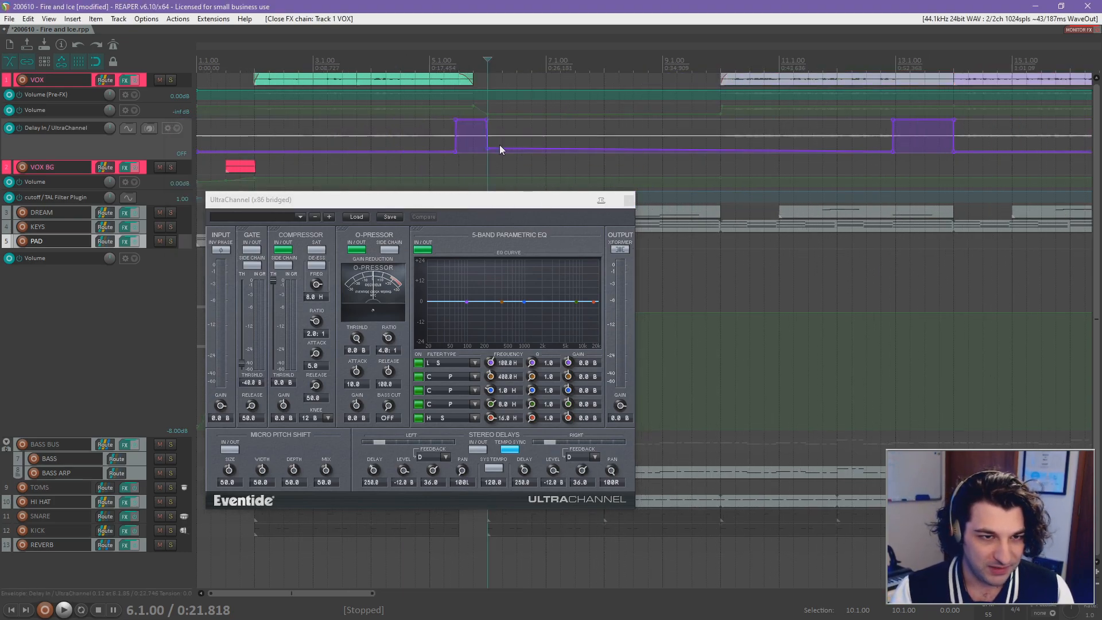
pyautogui.moveTo(498, 145); pyautogui.dragTo(547, 220)
pyautogui.click(629, 217)
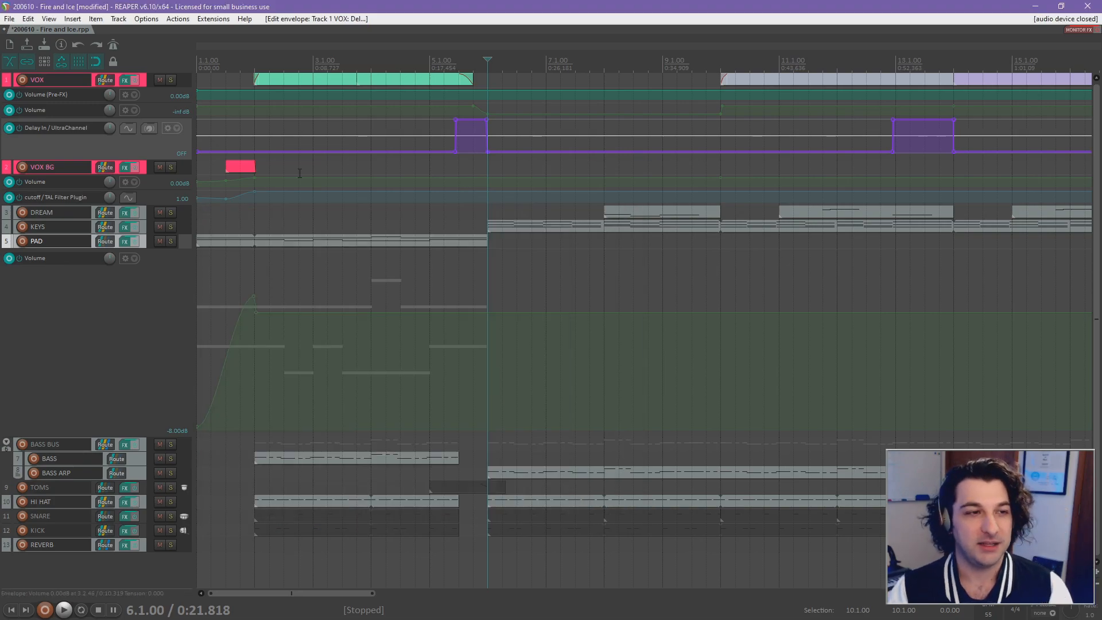
# Enlarge the VOX track and its envelope lanes, open the VOX envelope window, and reposition it over the arrangement.
pyautogui.moveTo(179, 88); pyautogui.dragTo(172, 172)
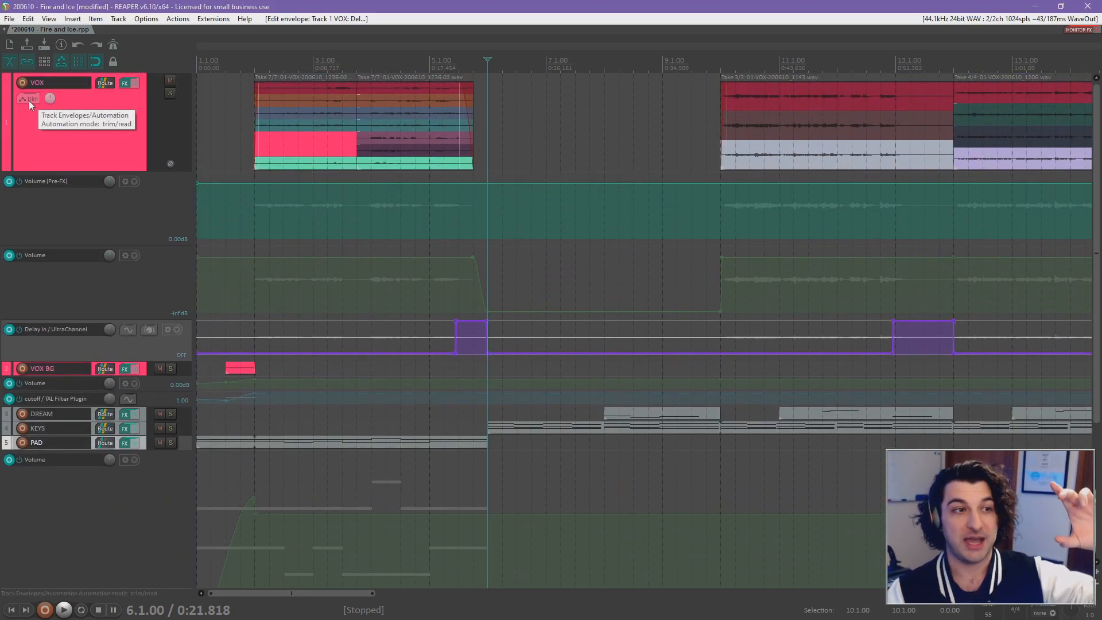
pyautogui.click(29, 101)
pyautogui.moveTo(432, 81); pyautogui.dragTo(413, 63)
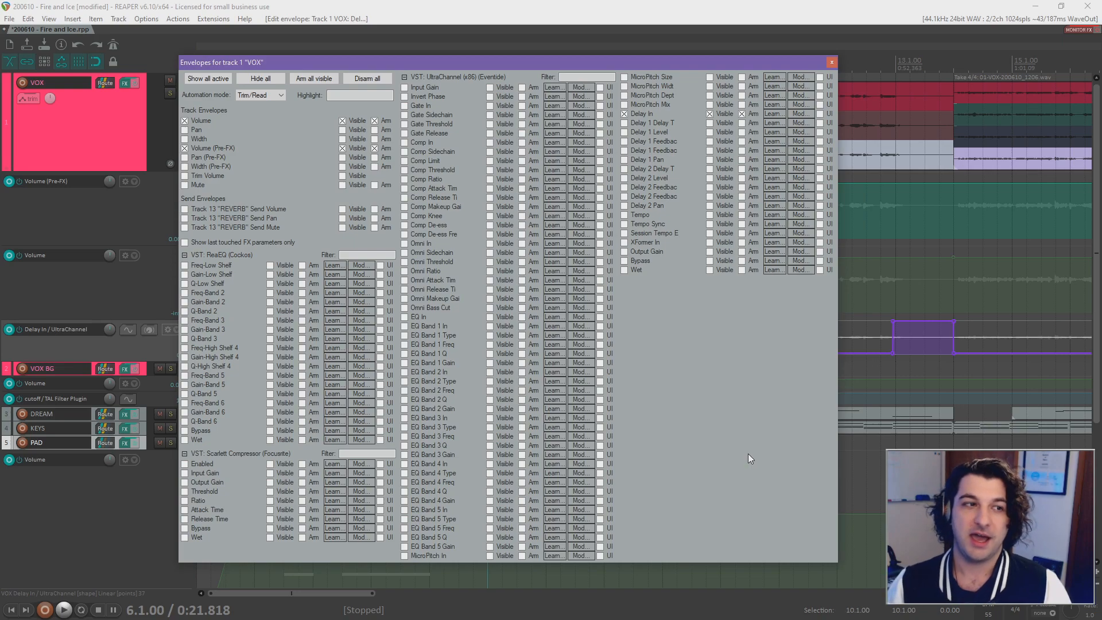
pyautogui.moveTo(755, 61); pyautogui.dragTo(646, 331)
pyautogui.scroll(-2, 653, 243)
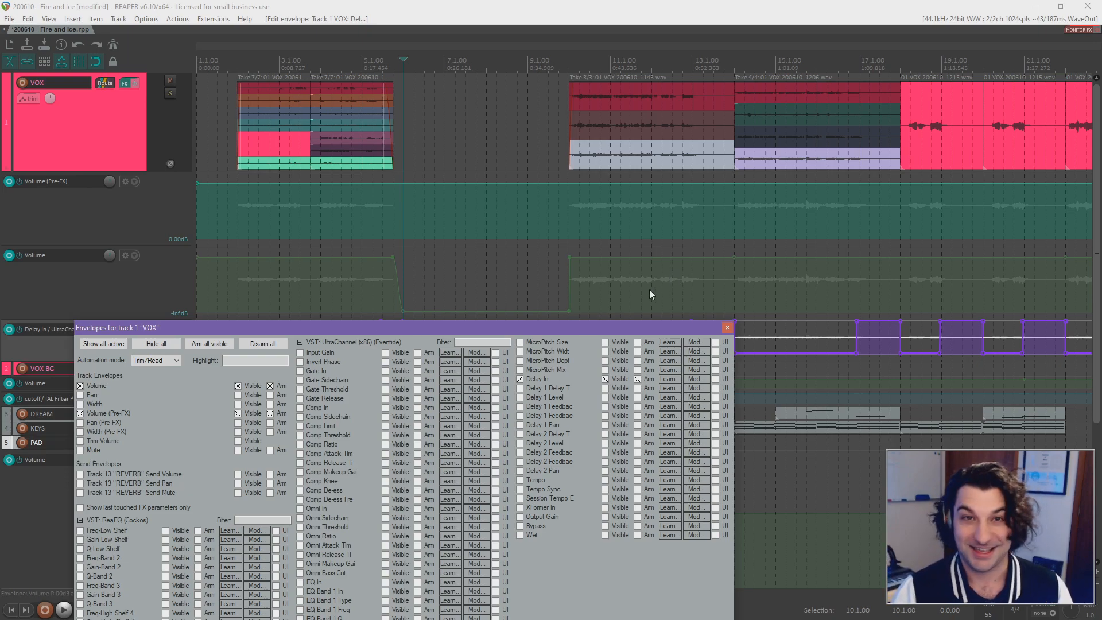
pyautogui.moveTo(606, 325); pyautogui.dragTo(565, 52)
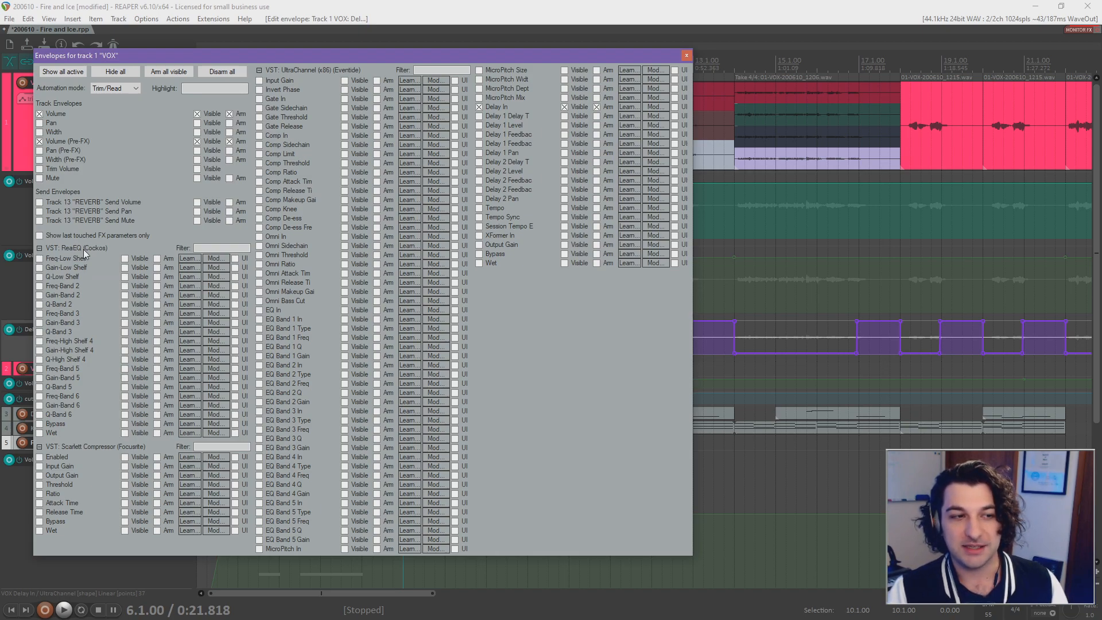
# Collapse the ReaEQ and Scarlett Compressor parameter lists, and filter the UltraChannel parameters by "delay".
pyautogui.click(39, 248)
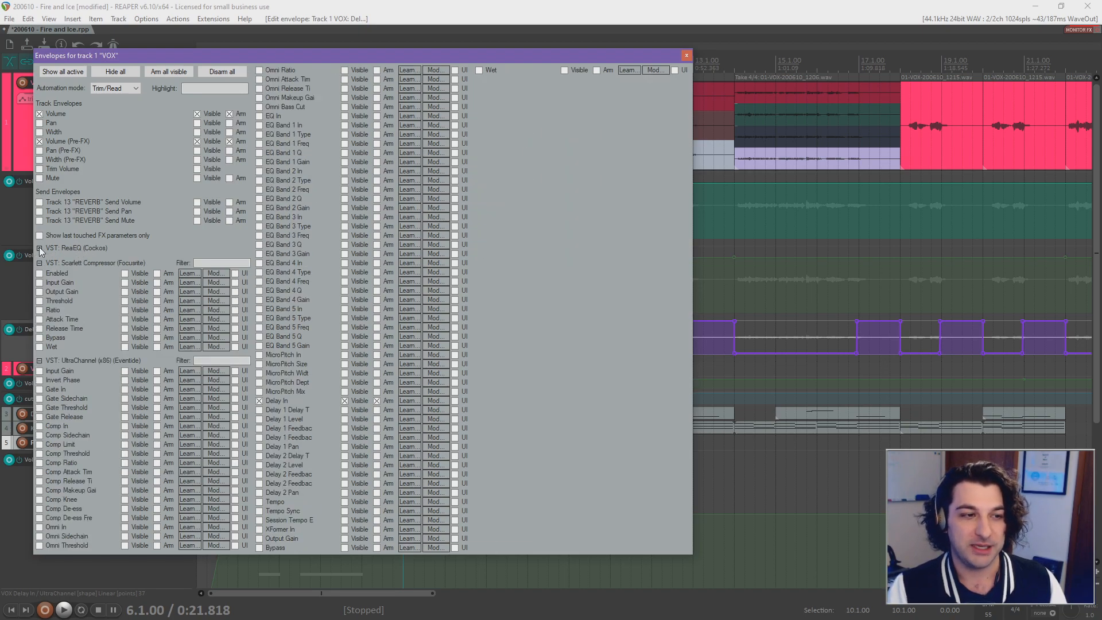
pyautogui.click(39, 263)
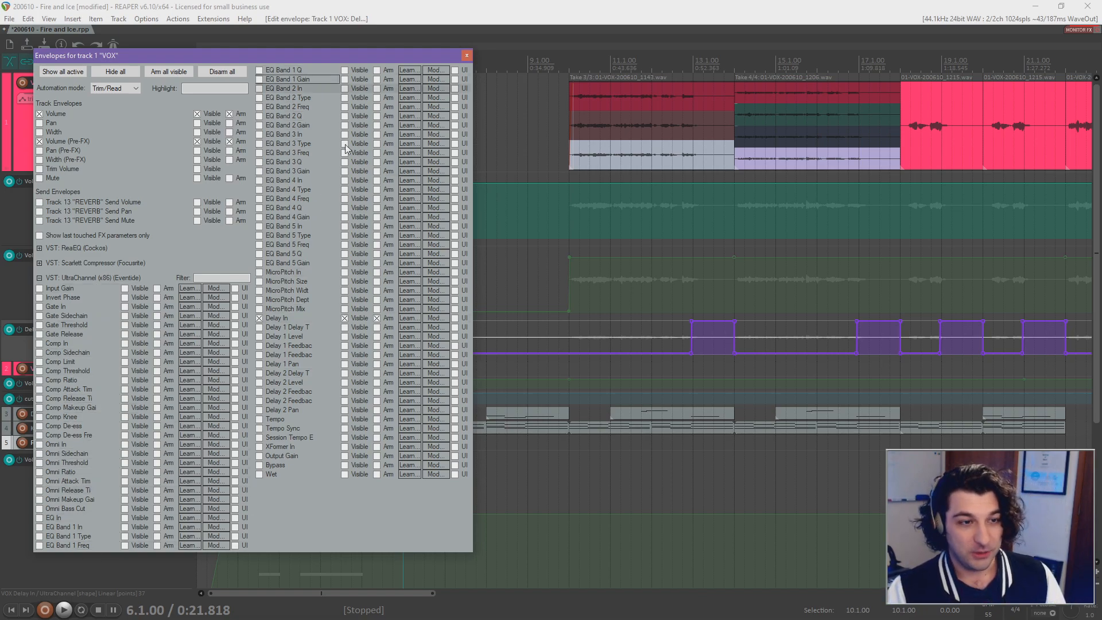
pyautogui.click(226, 278)
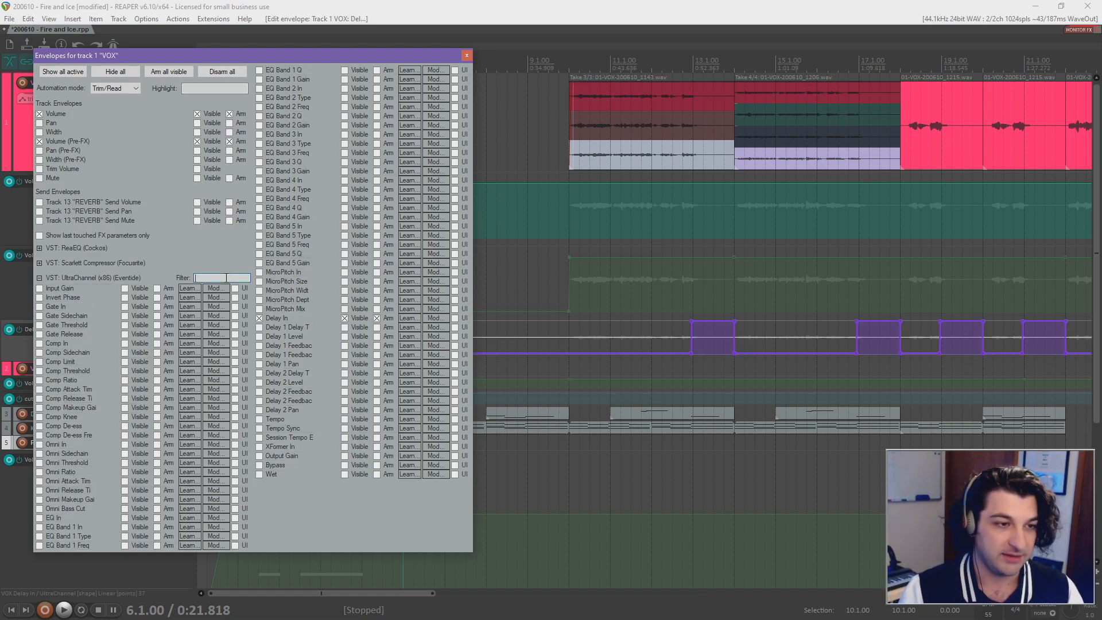
pyautogui.write('delay')
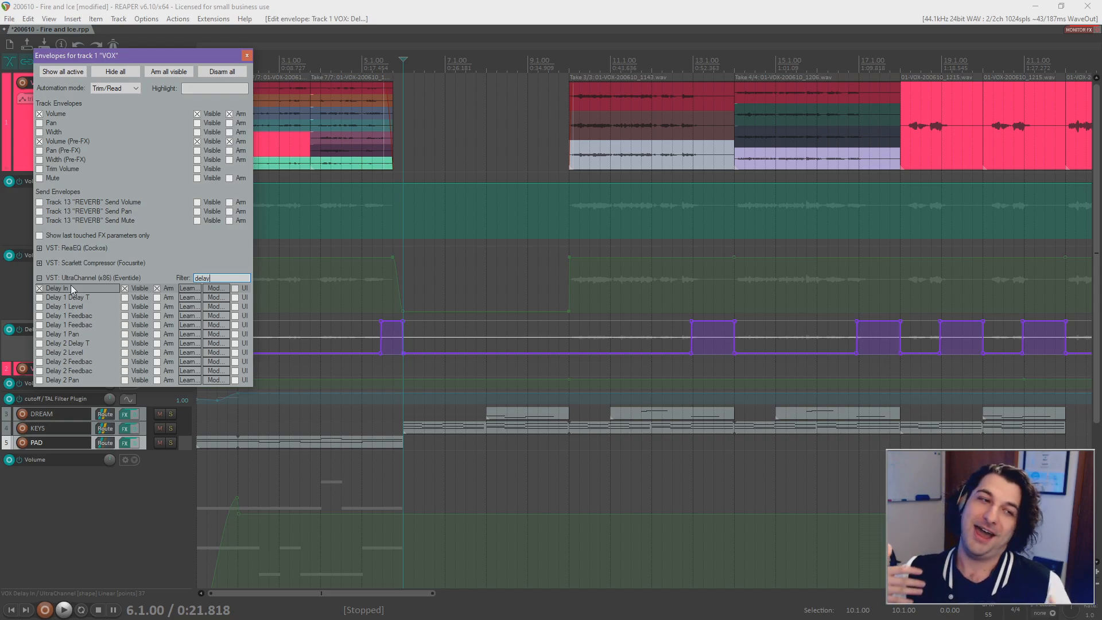
# Replace the UltraChannel parameter filter with "by" to find its Bypass parameter.
pyautogui.moveTo(211, 278); pyautogui.dragTo(185, 277)
pyautogui.press('BackSpace')
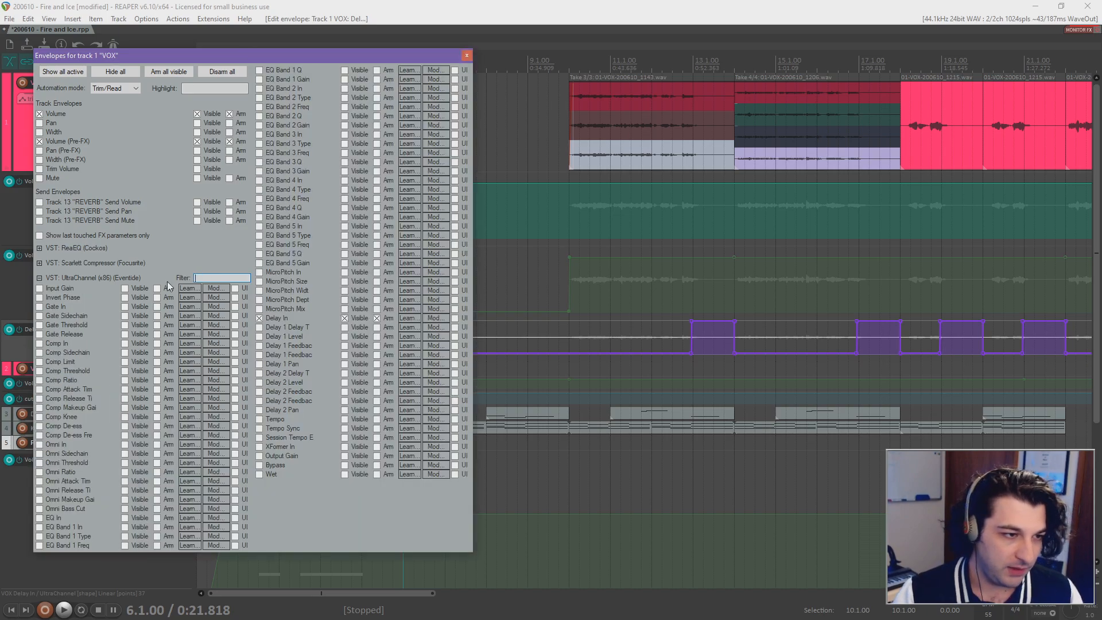
pyautogui.write('by')
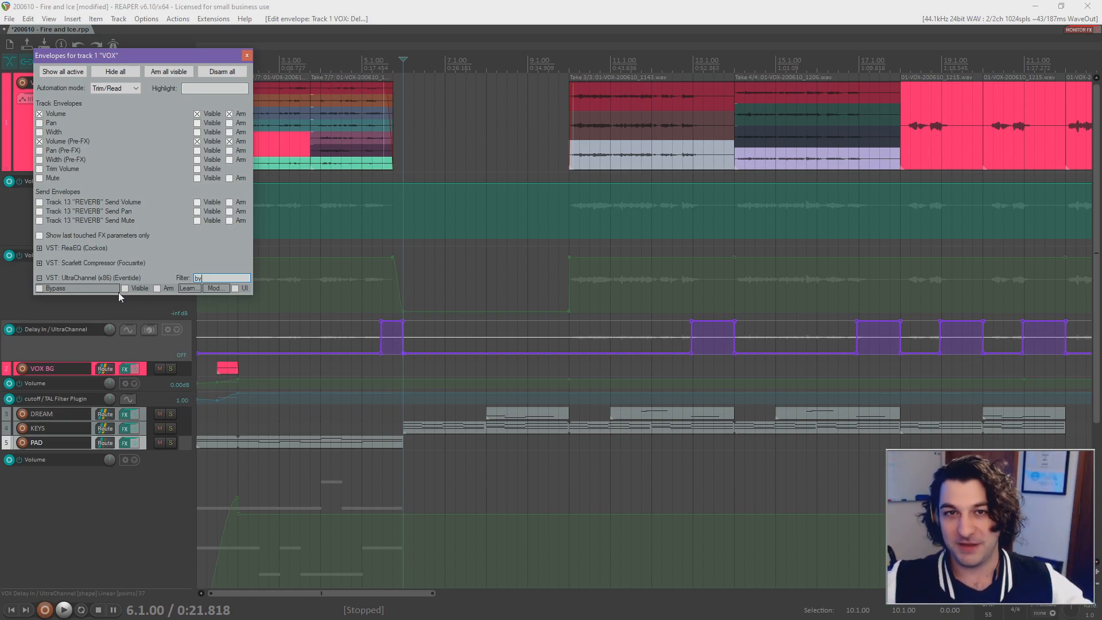
# Filter the UltraChannel parameters by "delay" again, disarm the Delay In envelope, and close the VOX envelope window.
pyautogui.doubleClick(195, 278)
pyautogui.press('BackSpace')
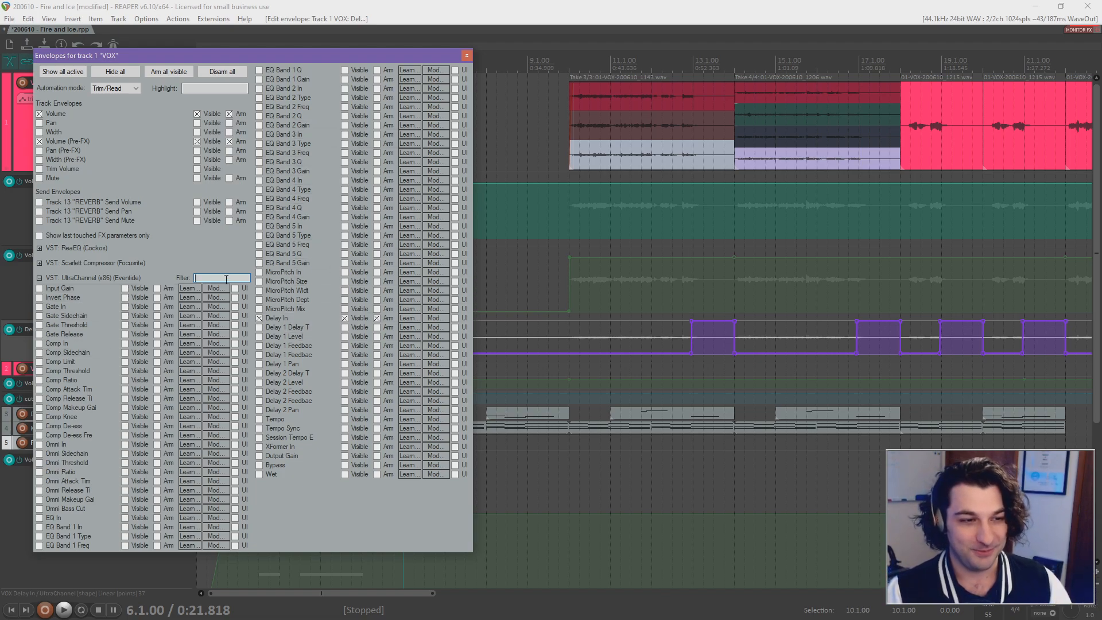
pyautogui.write('delay')
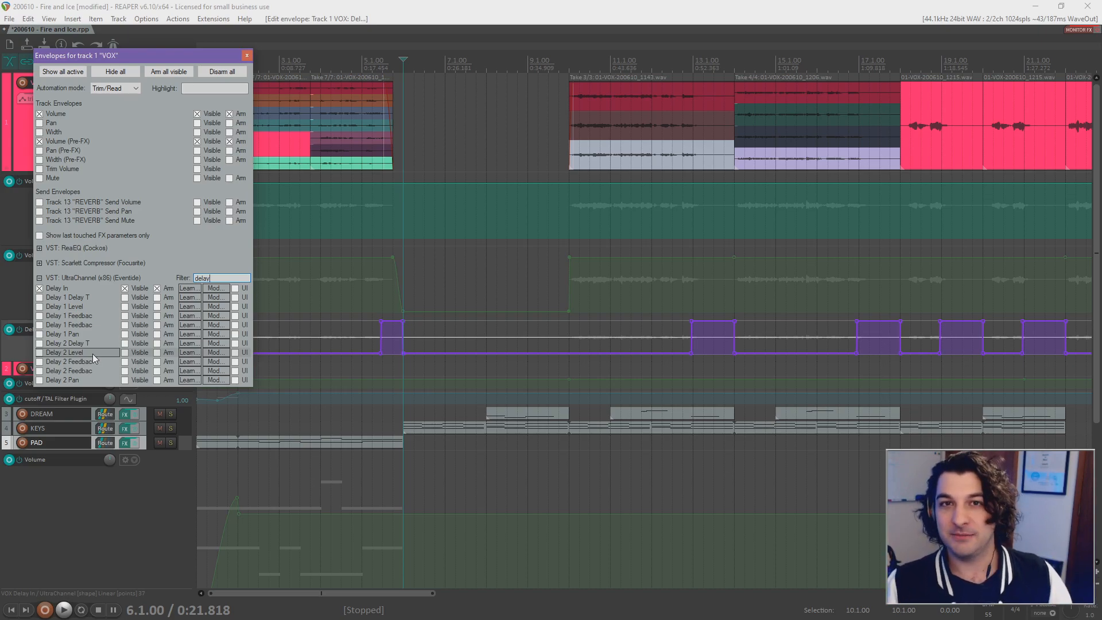
pyautogui.click(156, 288)
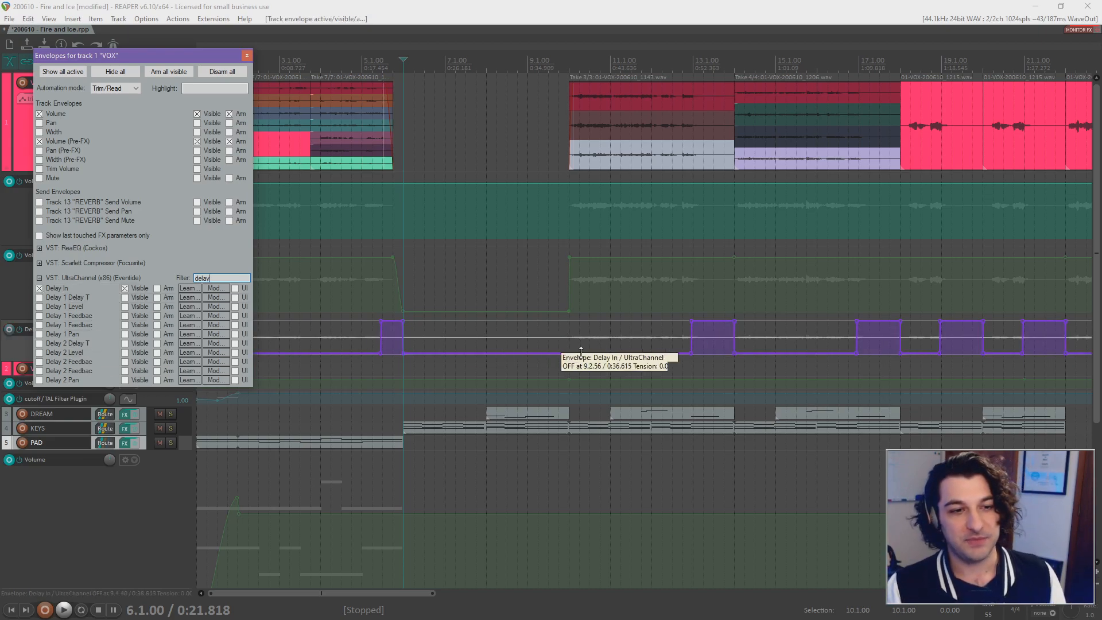
pyautogui.click(247, 55)
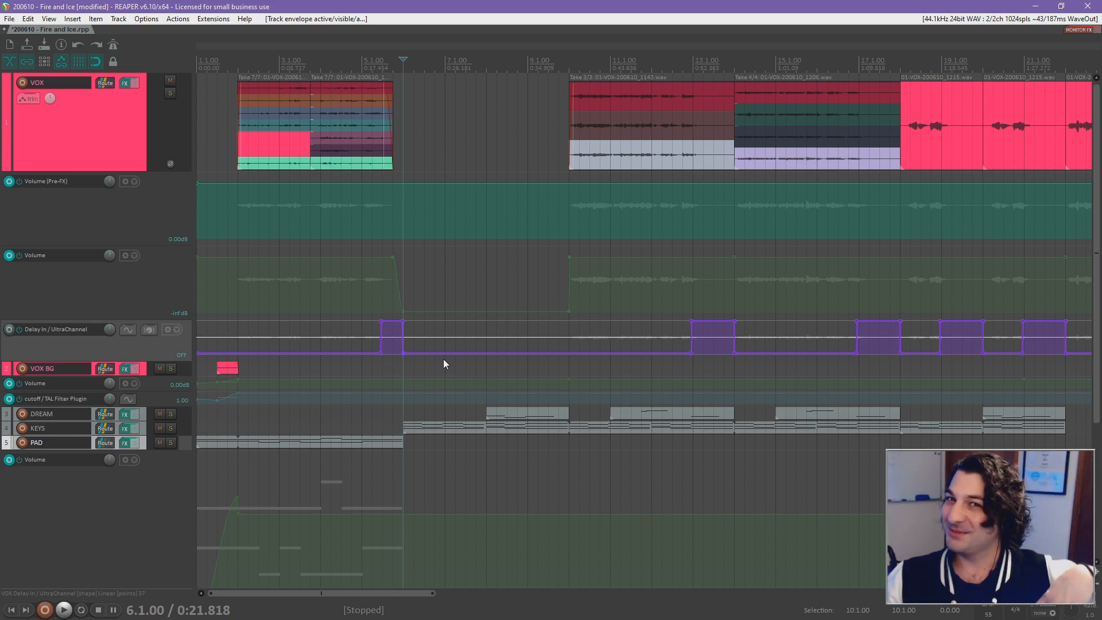
# Adjust the VOX Delay In / UltraChannel envelope's Off point at bar 6, and examine the delay sections across the song.
pyautogui.scroll(3, 616, 356)
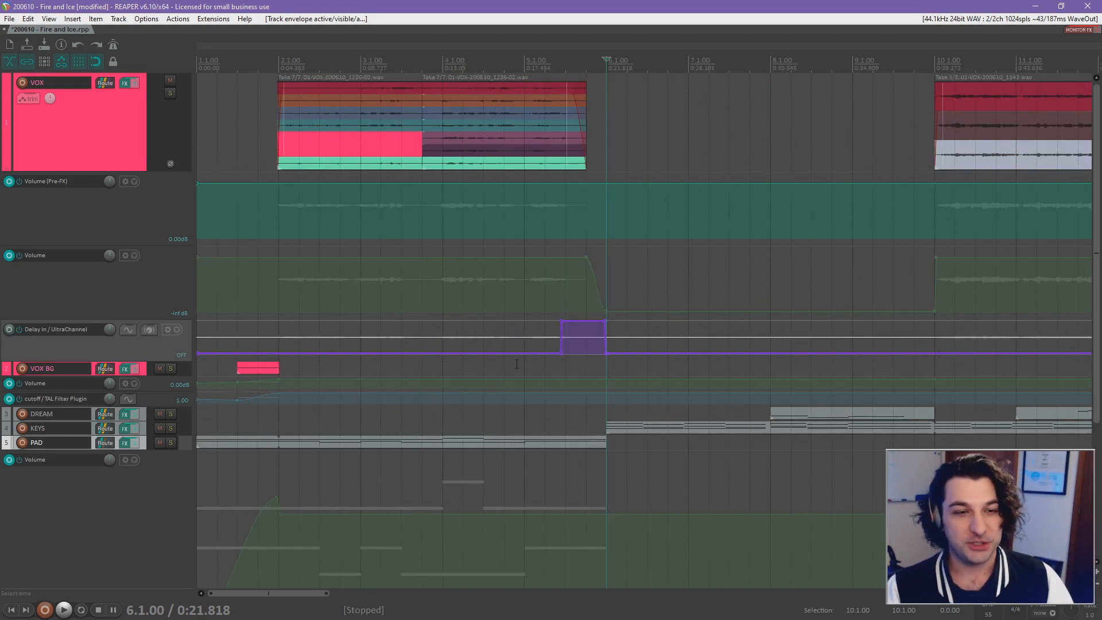
pyautogui.moveTo(610, 354); pyautogui.dragTo(601, 389)
pyautogui.scroll(4, 642, 364)
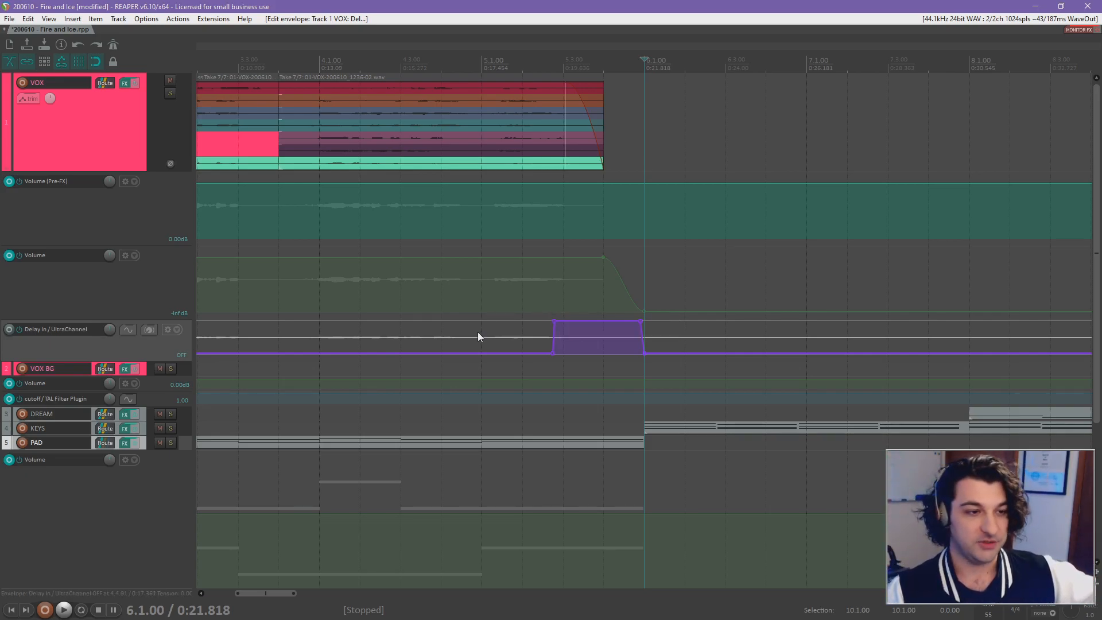
pyautogui.scroll(-3, 450, 352)
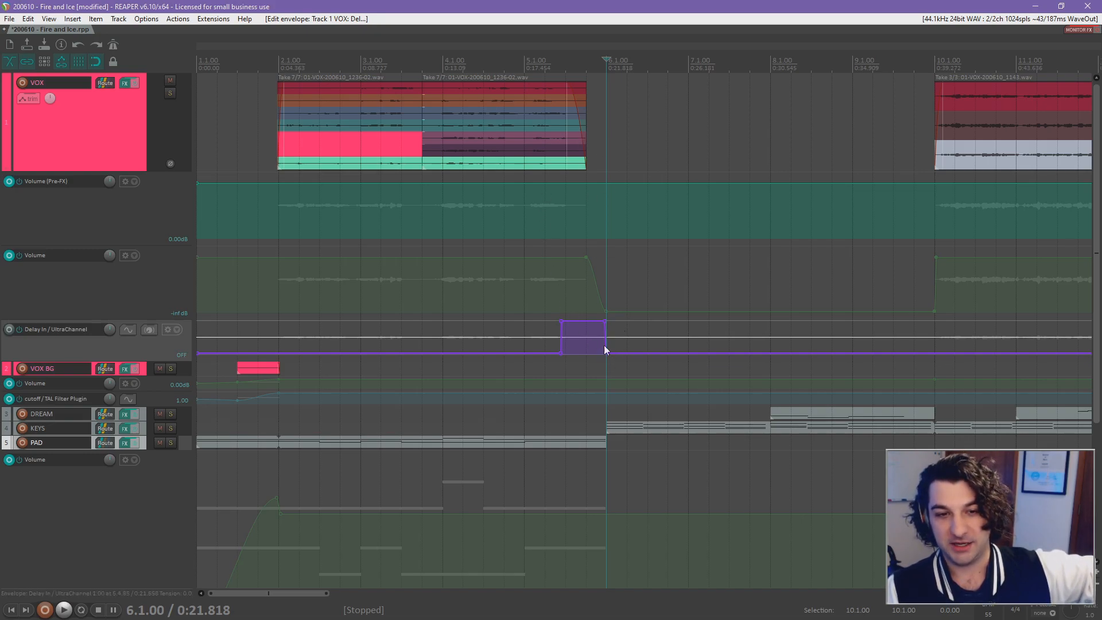
pyautogui.moveTo(610, 351)
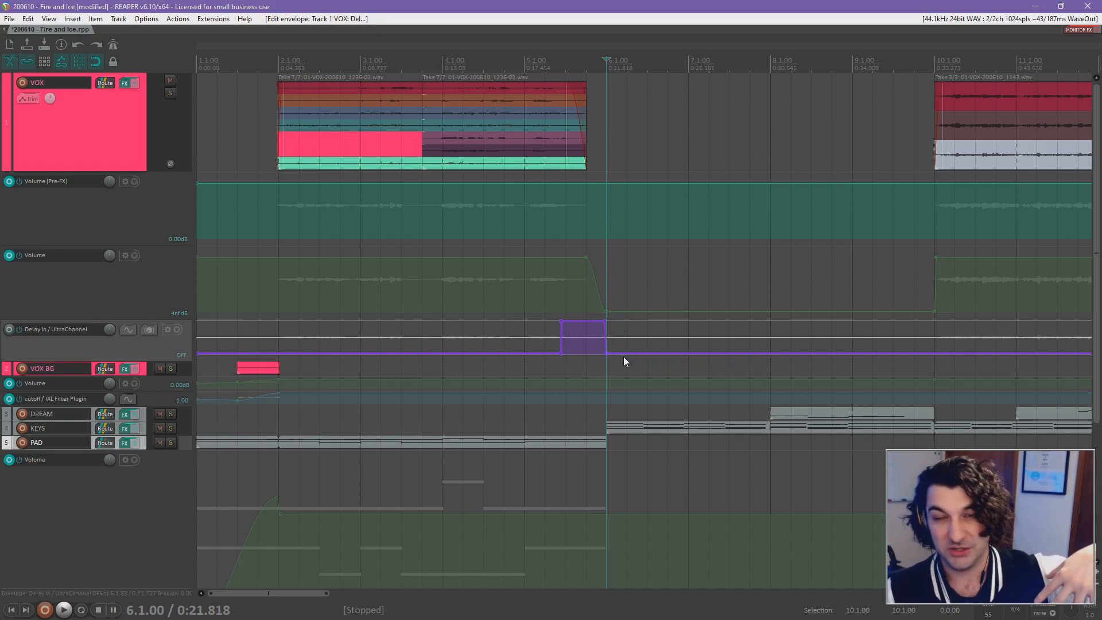
pyautogui.scroll(-4, 623, 356)
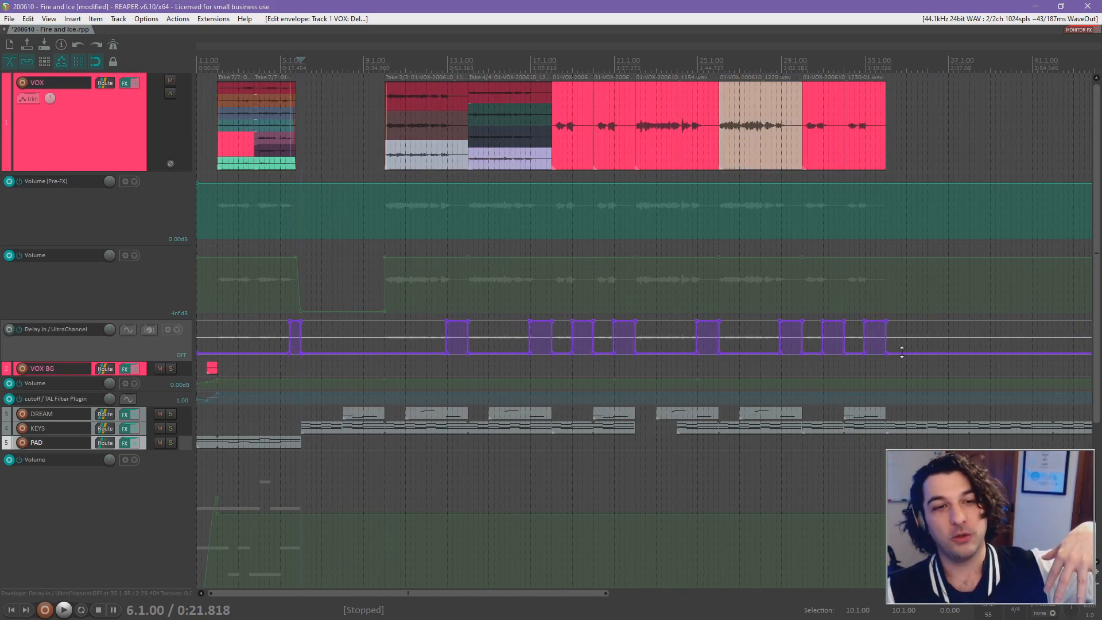
# Open UltraChannel from the VOX FX chain, check its stereo delay with the edit cursor at 17.3.00, and close the plug-in window.
pyautogui.click(443, 287)
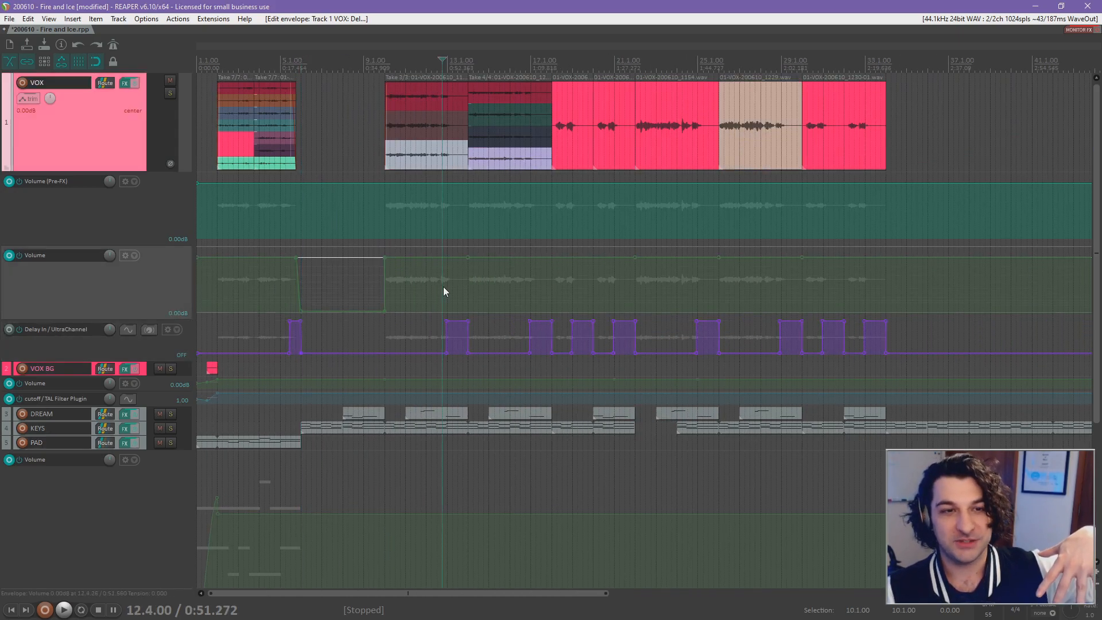
pyautogui.scroll(3, 564, 336)
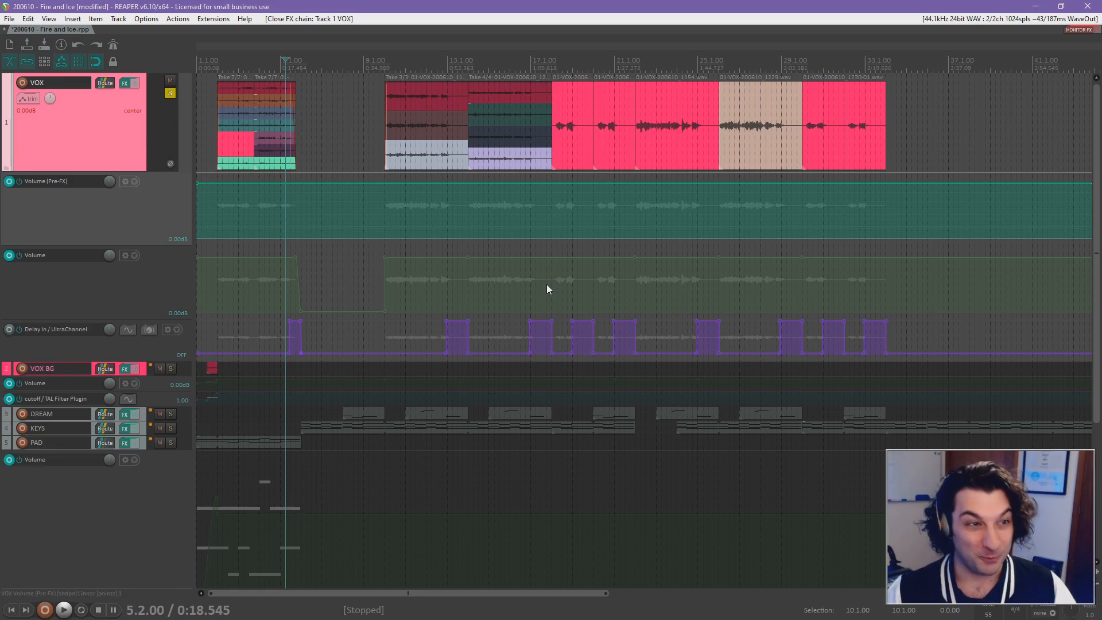
pyautogui.click(125, 83)
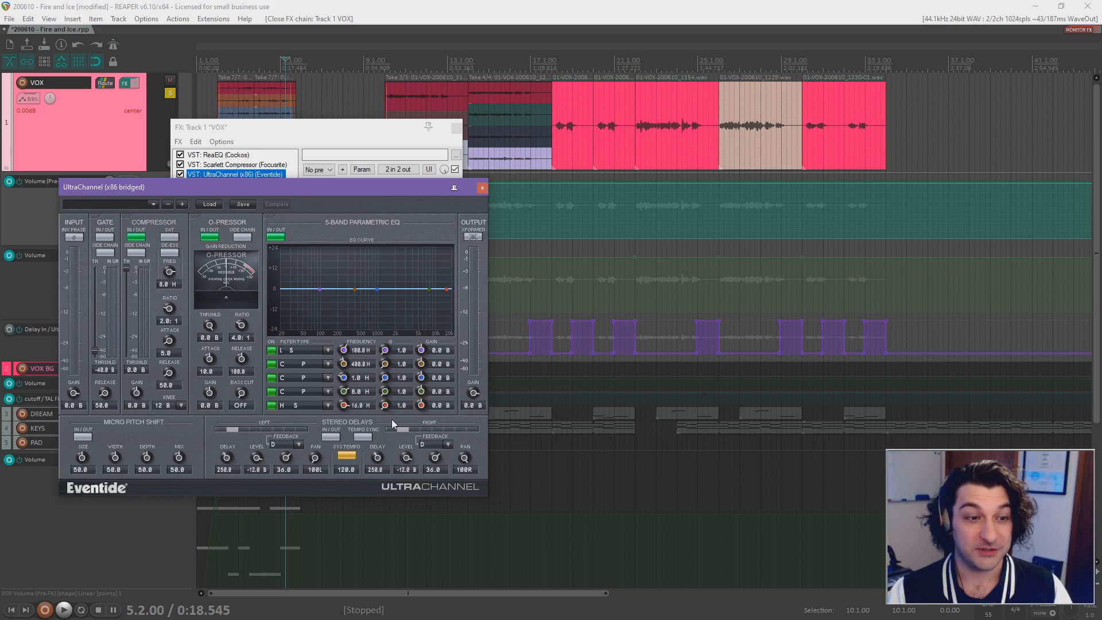
pyautogui.click(542, 205)
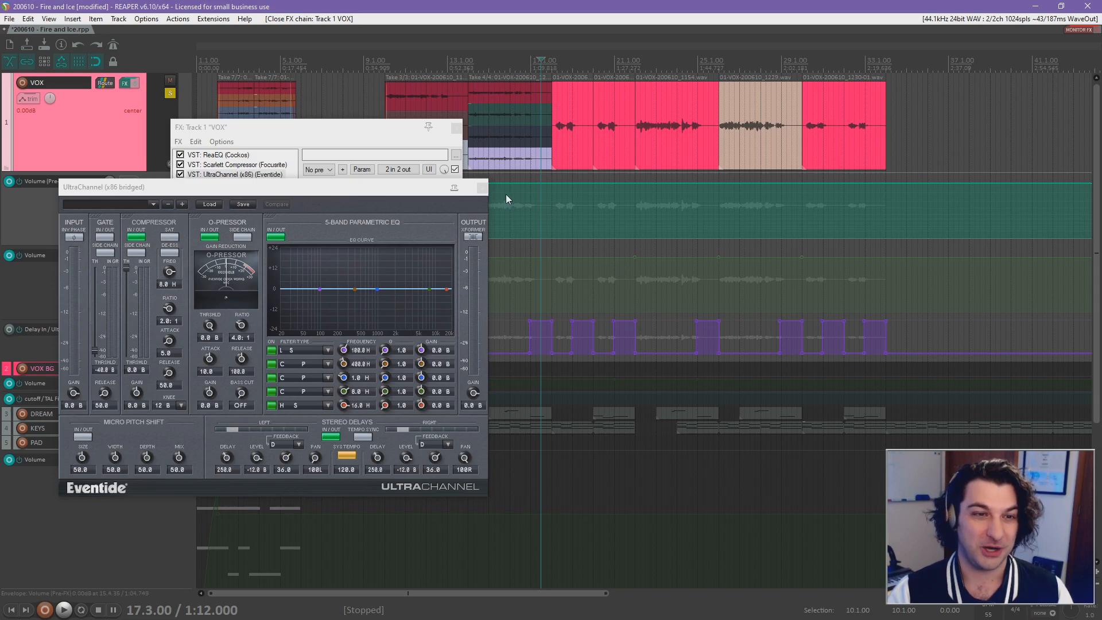
pyautogui.click(485, 189)
# Add the Dub Delay - TAL plug-in to the VOX FX chain by searching for "delay", and reposition the FX window.
pyautogui.click(185, 242)
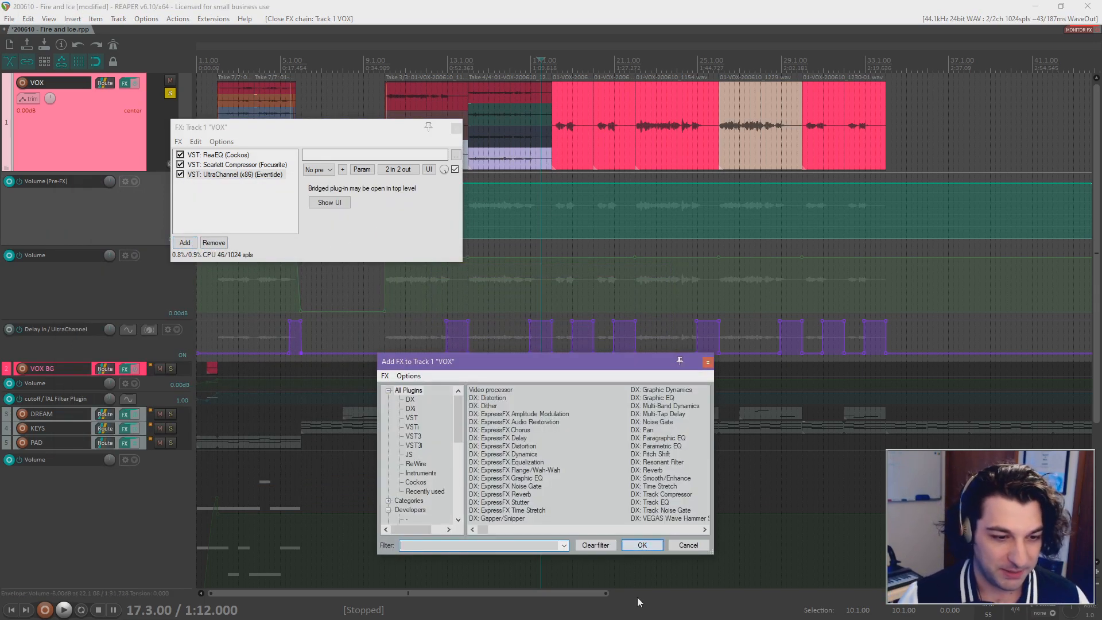
pyautogui.write('dela')
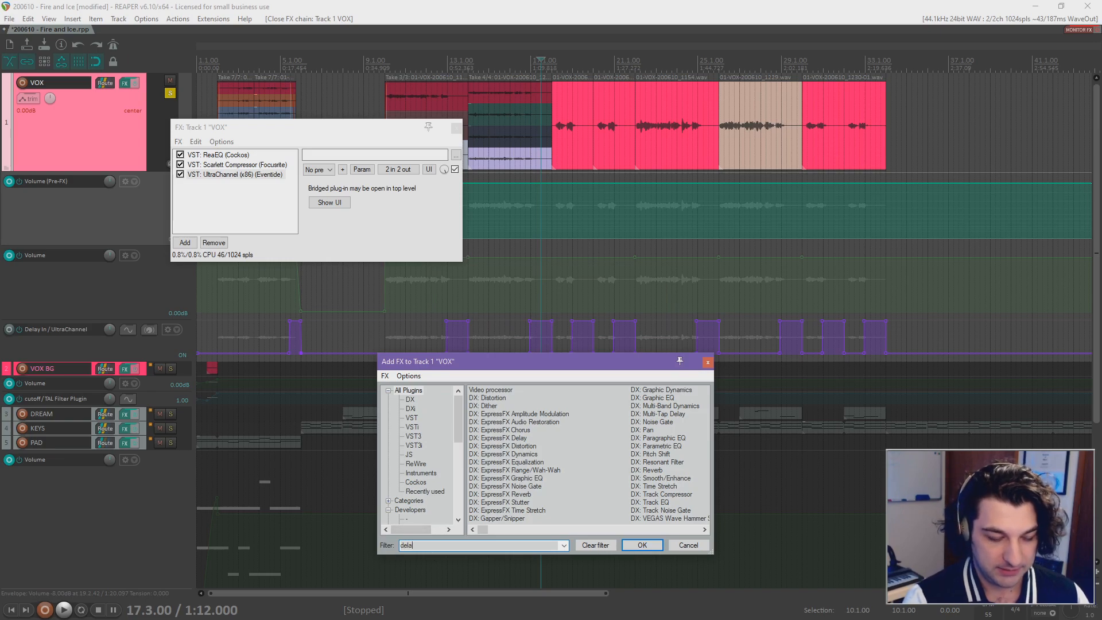
pyautogui.write('y')
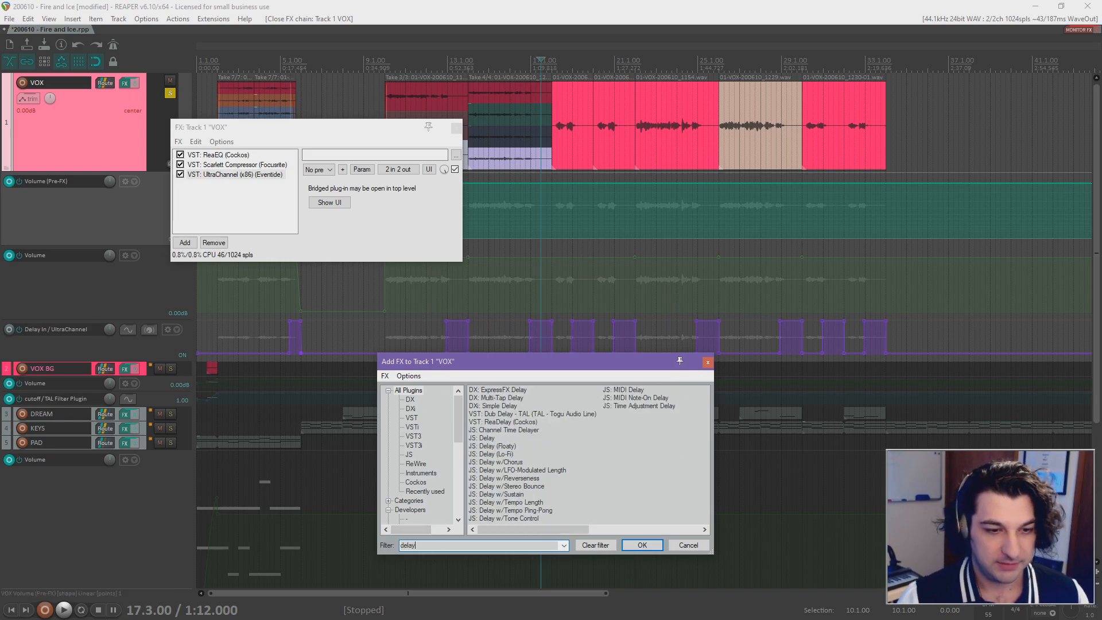
pyautogui.doubleClick(539, 414)
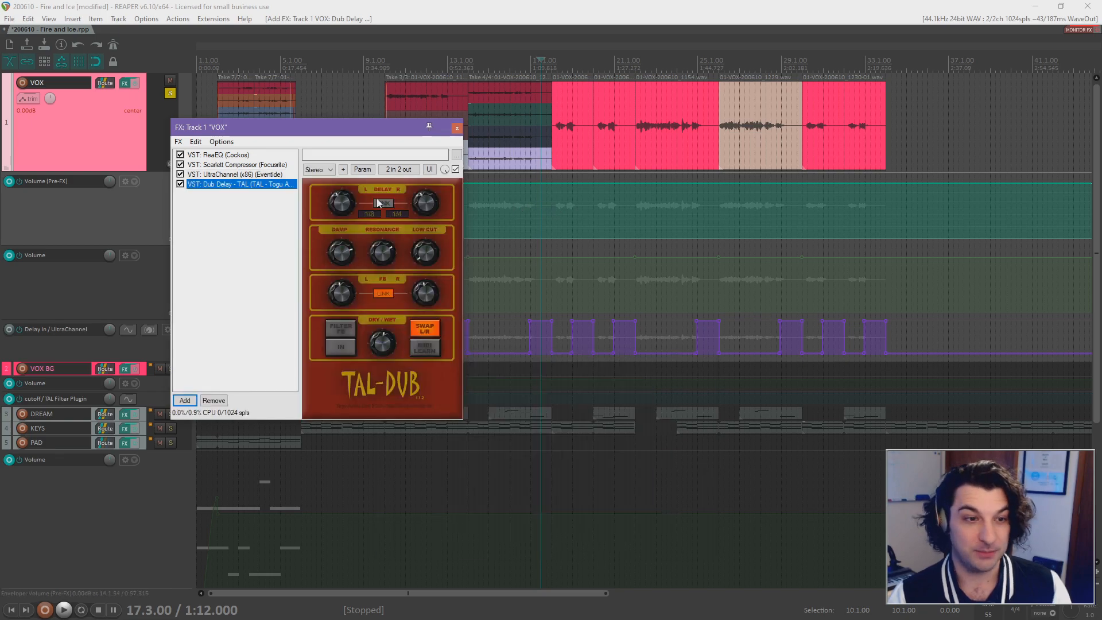
pyautogui.moveTo(373, 129); pyautogui.dragTo(299, 165)
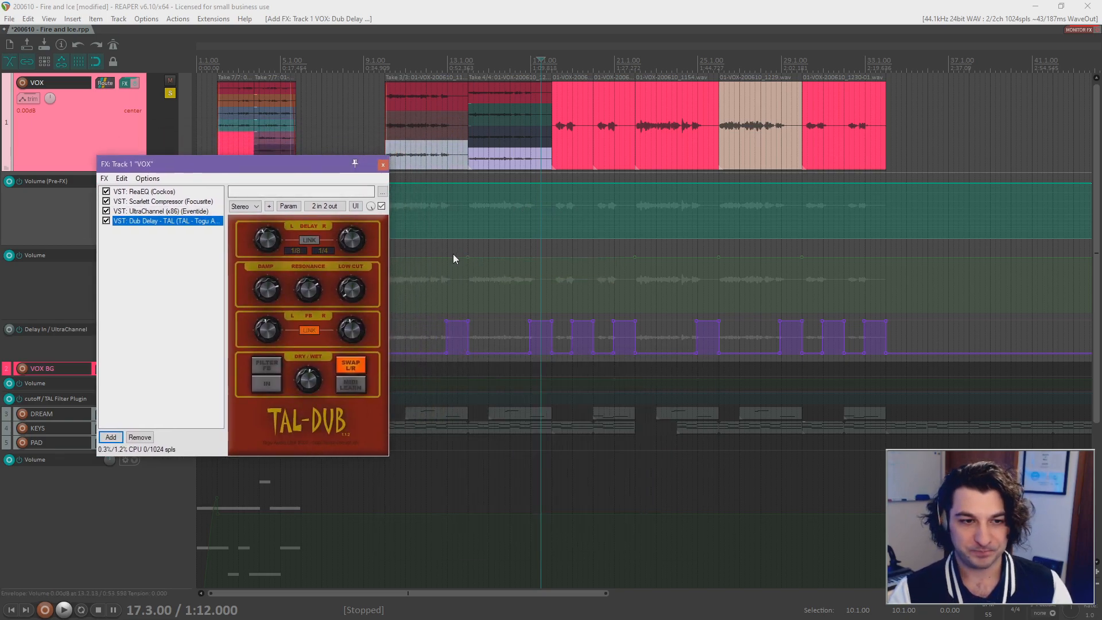
# Place the edit cursor at 13.1.00, and close the VOX FX chain window.
pyautogui.click(449, 207)
pyautogui.scroll(4, 617, 238)
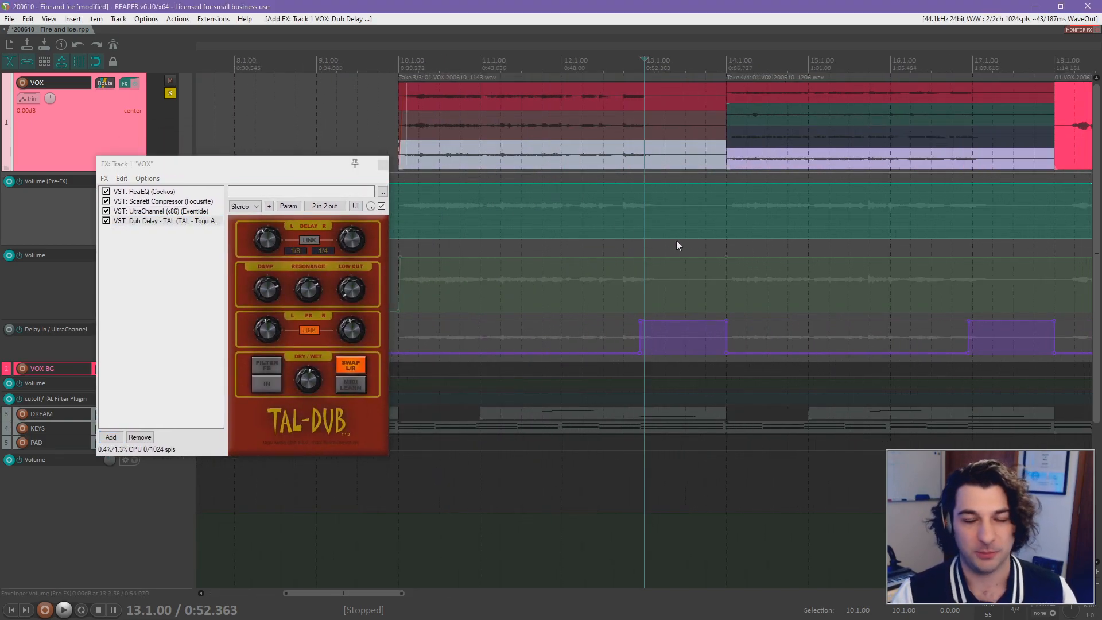
pyautogui.click(382, 165)
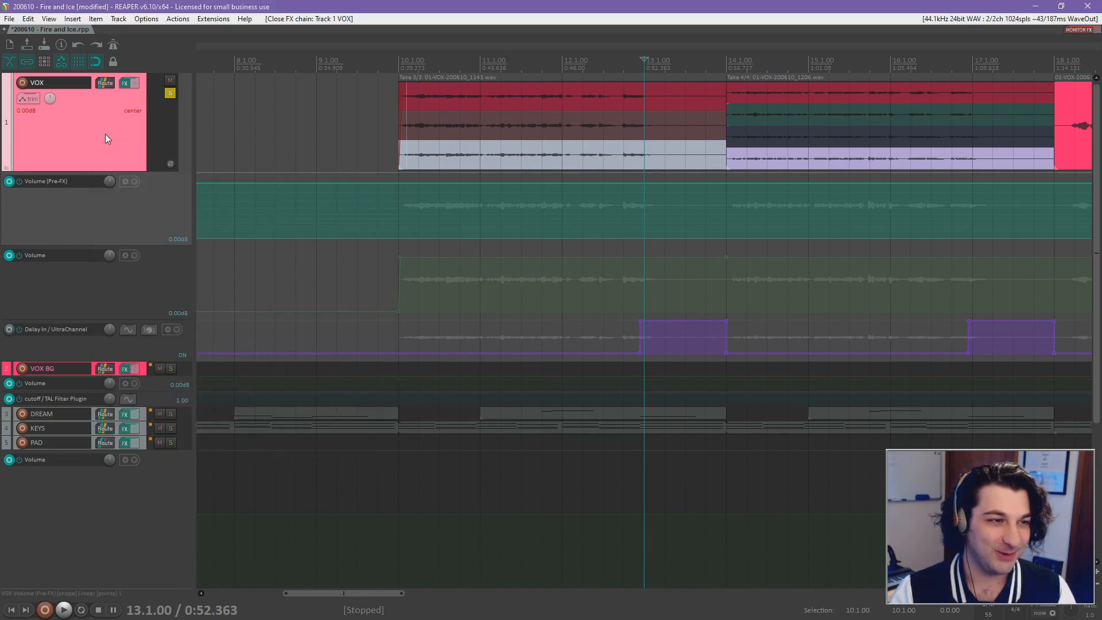
# Filter the Dub Delay - TAL parameters by "by" in the VOX envelope window, enable the Bypass envelope, and close the window.
pyautogui.click(27, 100)
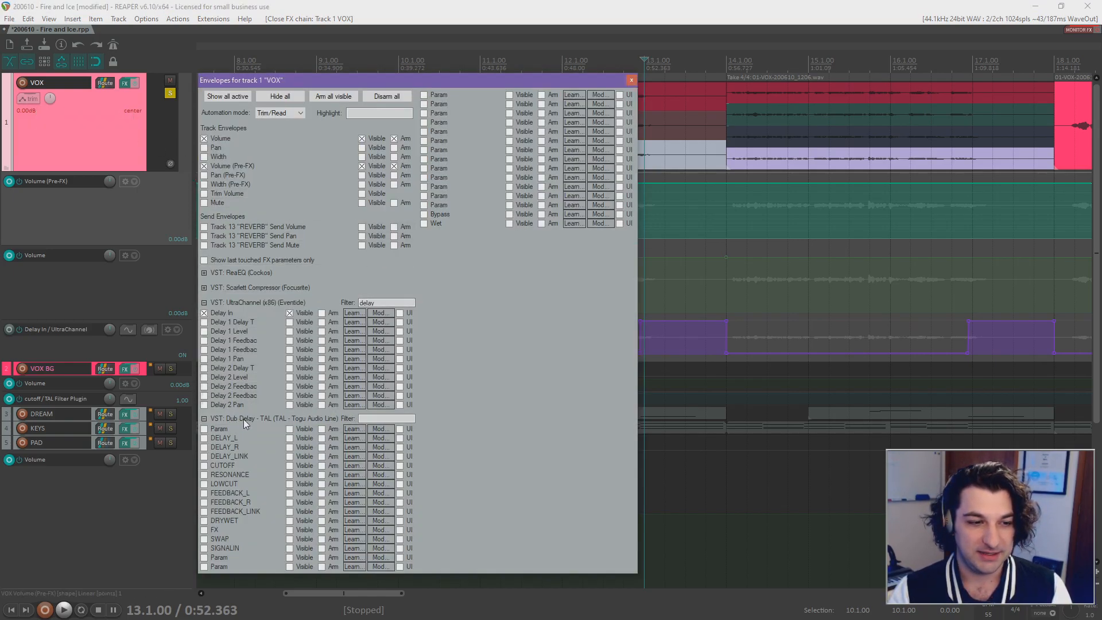
pyautogui.click(386, 419)
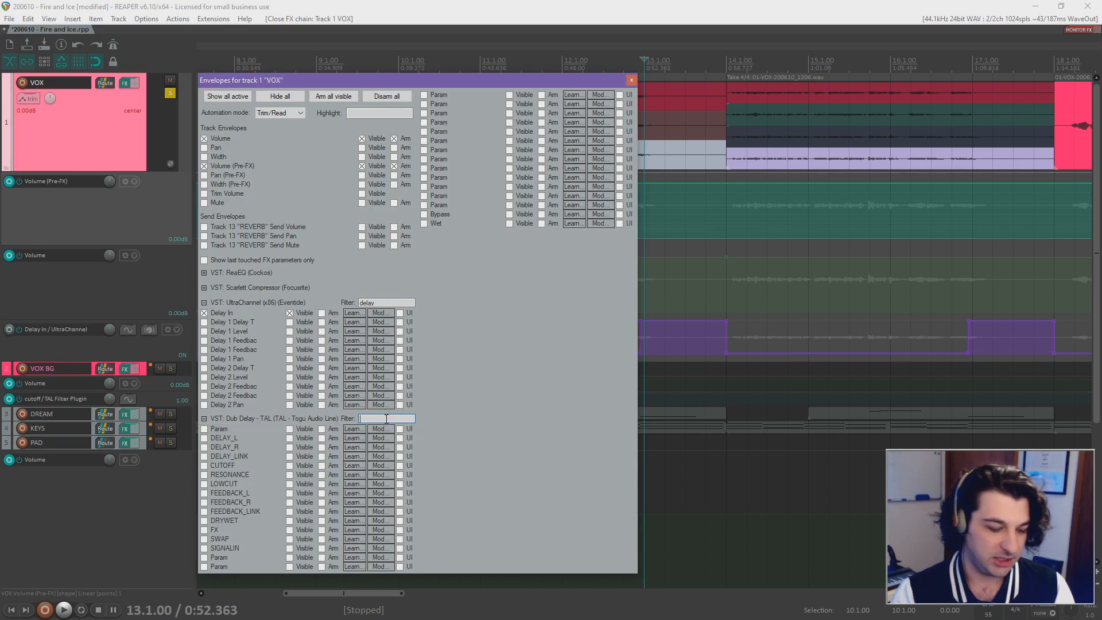
pyautogui.write('by')
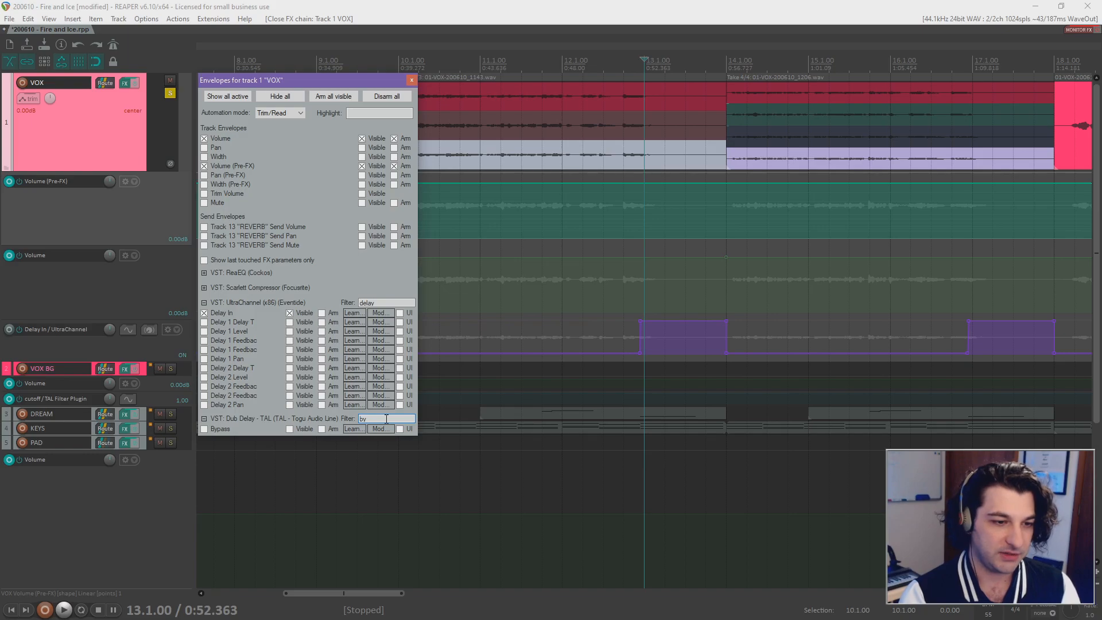
pyautogui.click(204, 430)
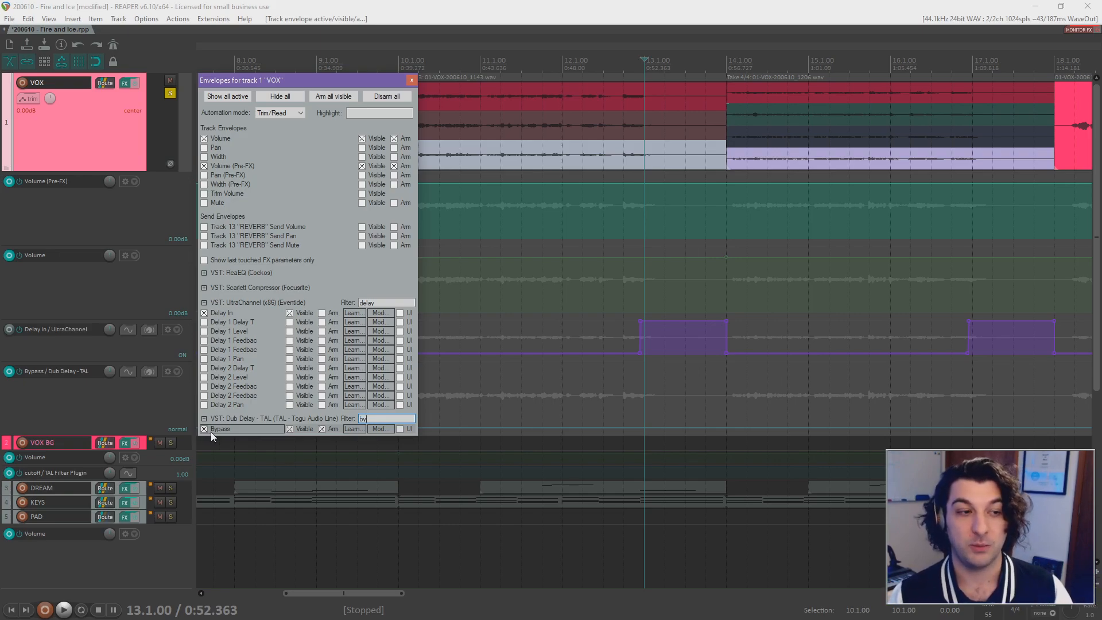
pyautogui.click(412, 81)
# Open the VOX FX chain showing Dub Delay - TAL, and place the edit cursor at 12.4.00.
pyautogui.click(126, 83)
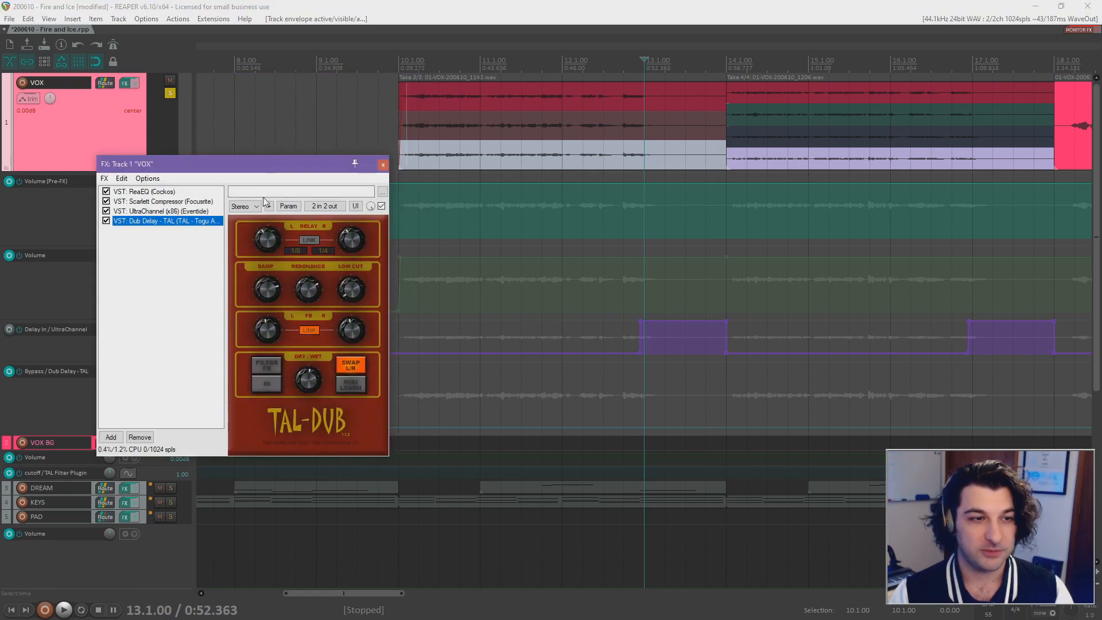
pyautogui.scroll(-2, 669, 384)
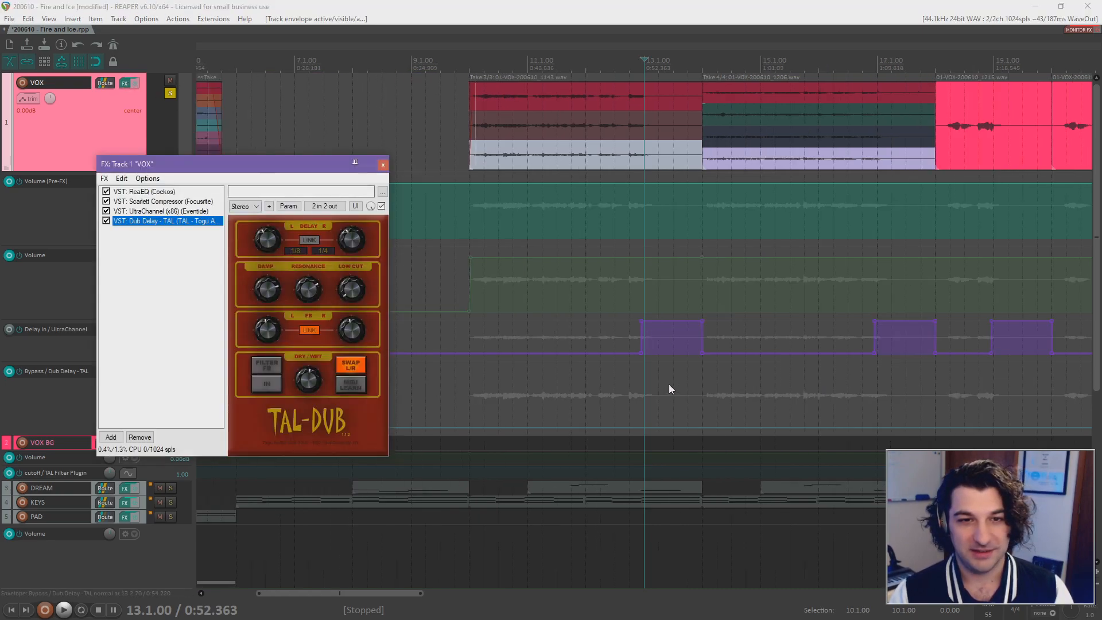
pyautogui.click(629, 395)
# Toggle the whole Dub Delay Bypass envelope between bypassed and normal, and re-enable the plug-in in the FX chain.
pyautogui.moveTo(658, 428); pyautogui.dragTo(675, 383)
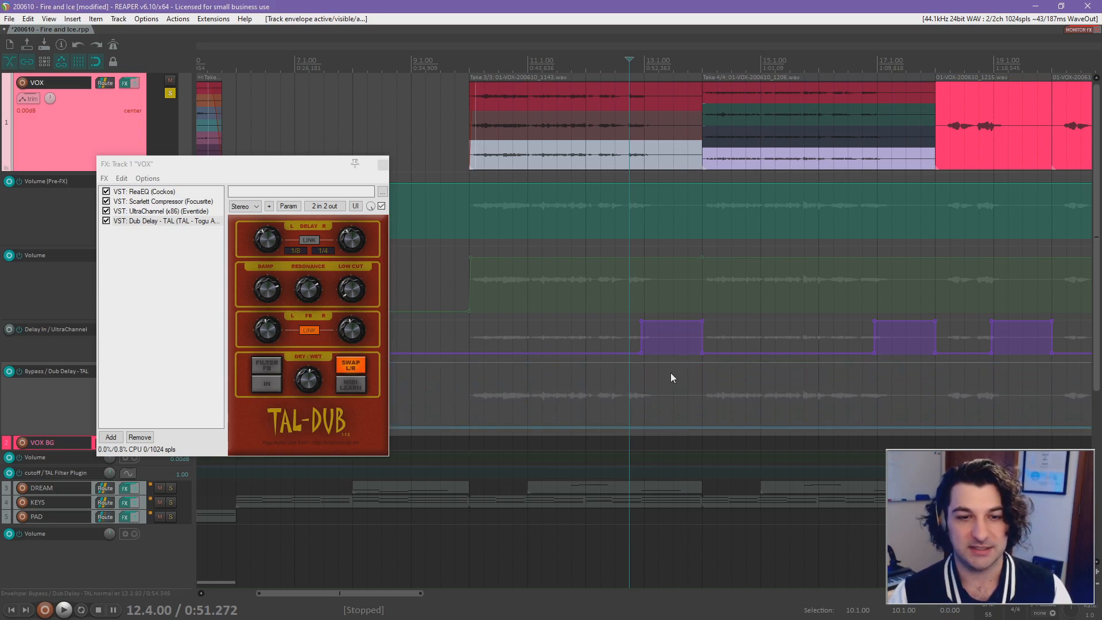
pyautogui.moveTo(672, 377); pyautogui.dragTo(674, 417)
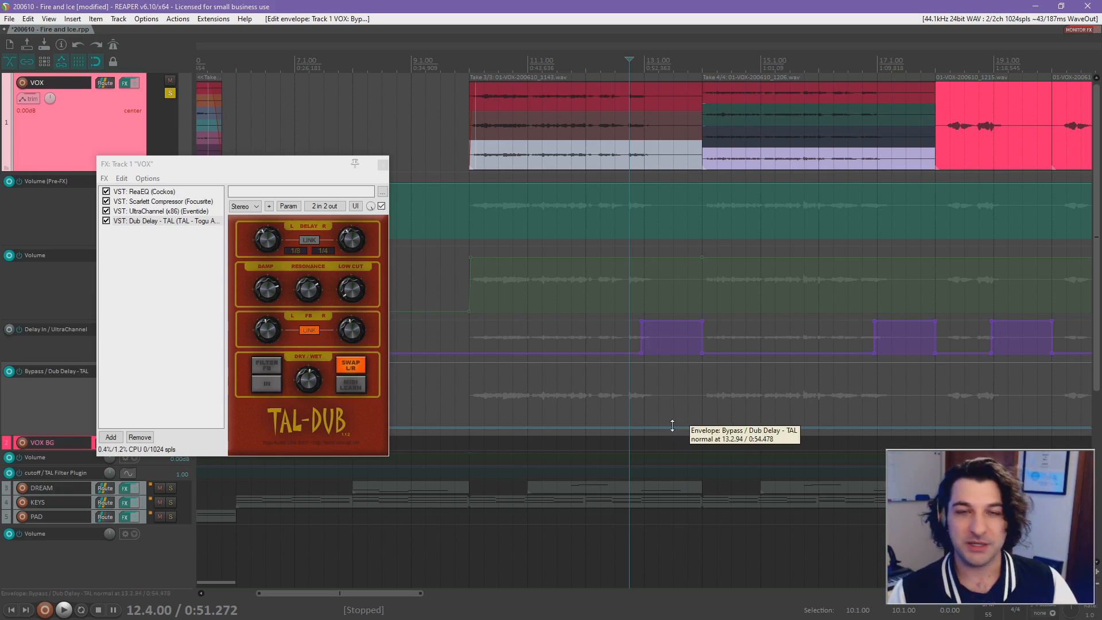
pyautogui.moveTo(663, 353); pyautogui.dragTo(676, 420)
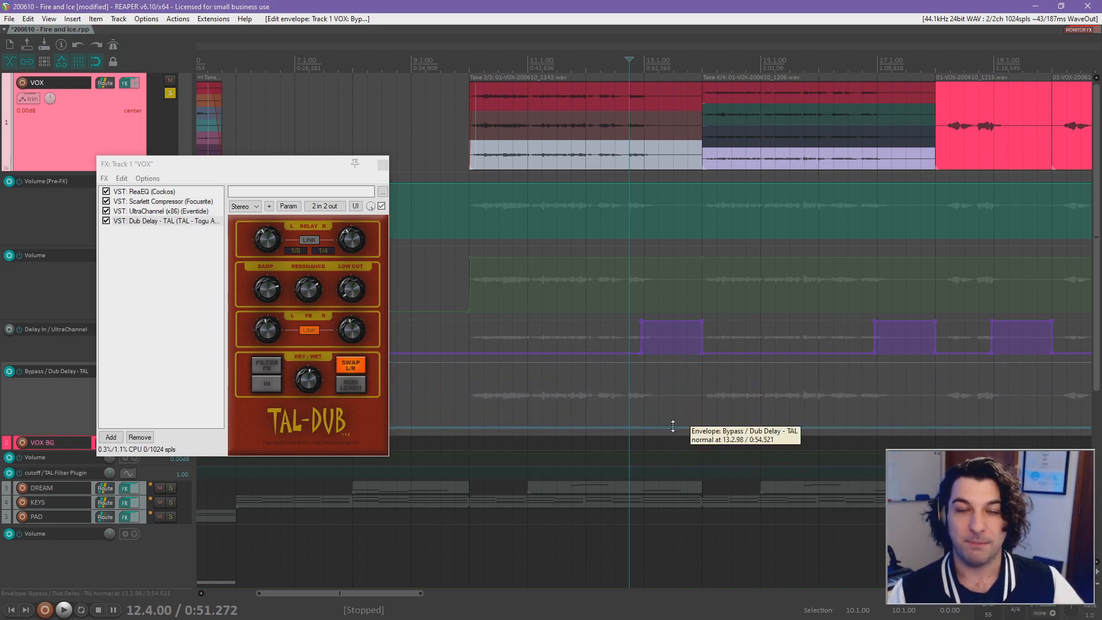
pyautogui.moveTo(673, 425); pyautogui.dragTo(674, 381)
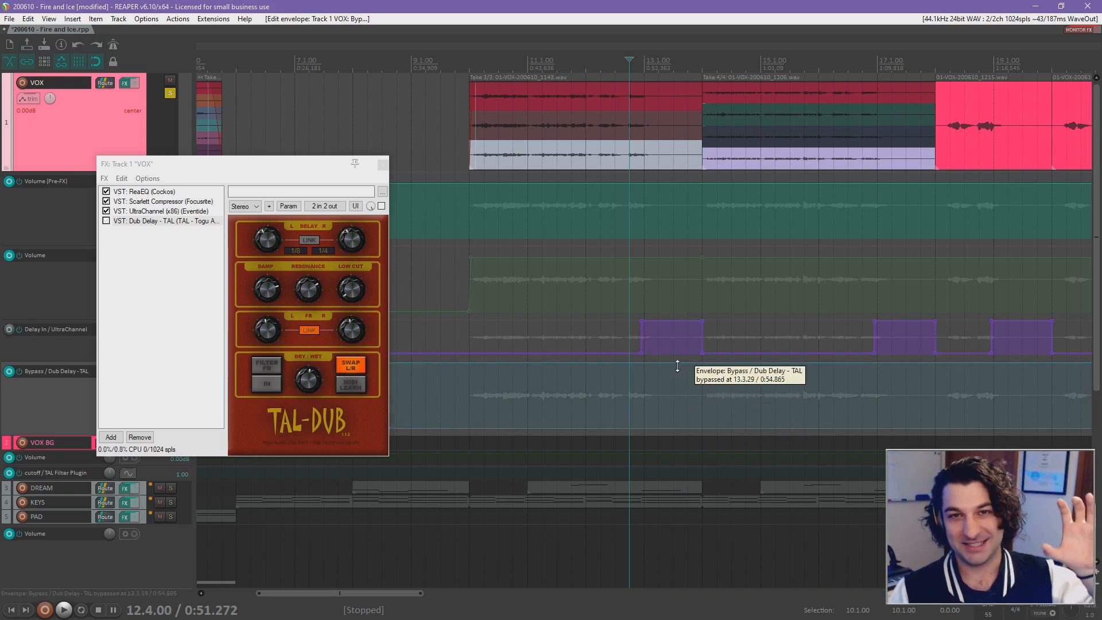
pyautogui.click(106, 222)
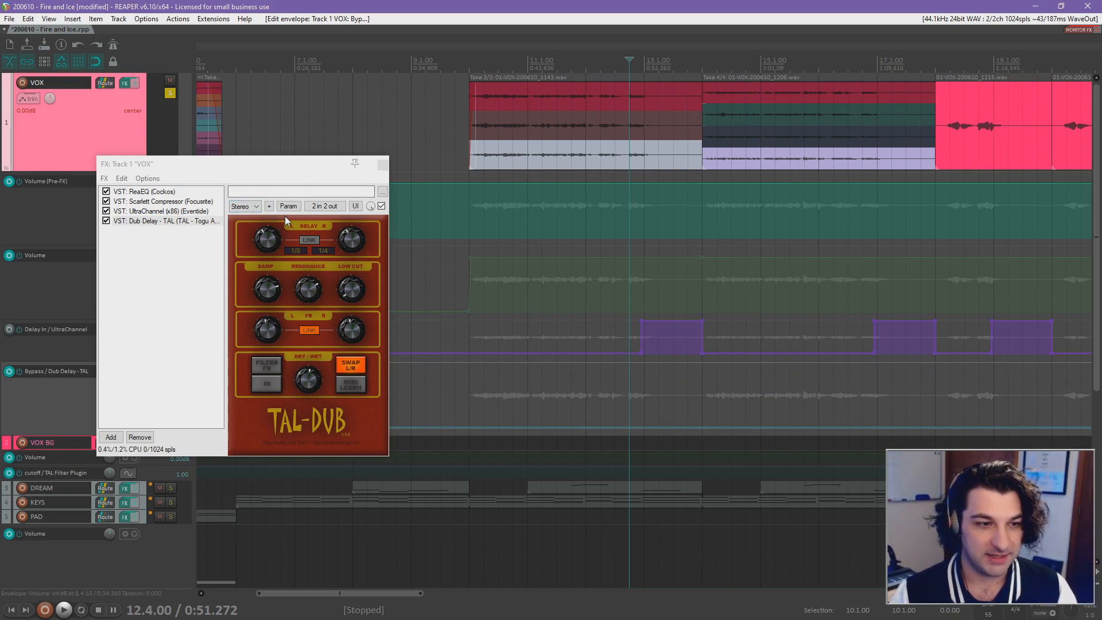
# Reposition the VOX FX window and play the vocal from 12.4.00 to hear the Dub Delay.
pyautogui.moveTo(300, 165); pyautogui.dragTo(289, 171)
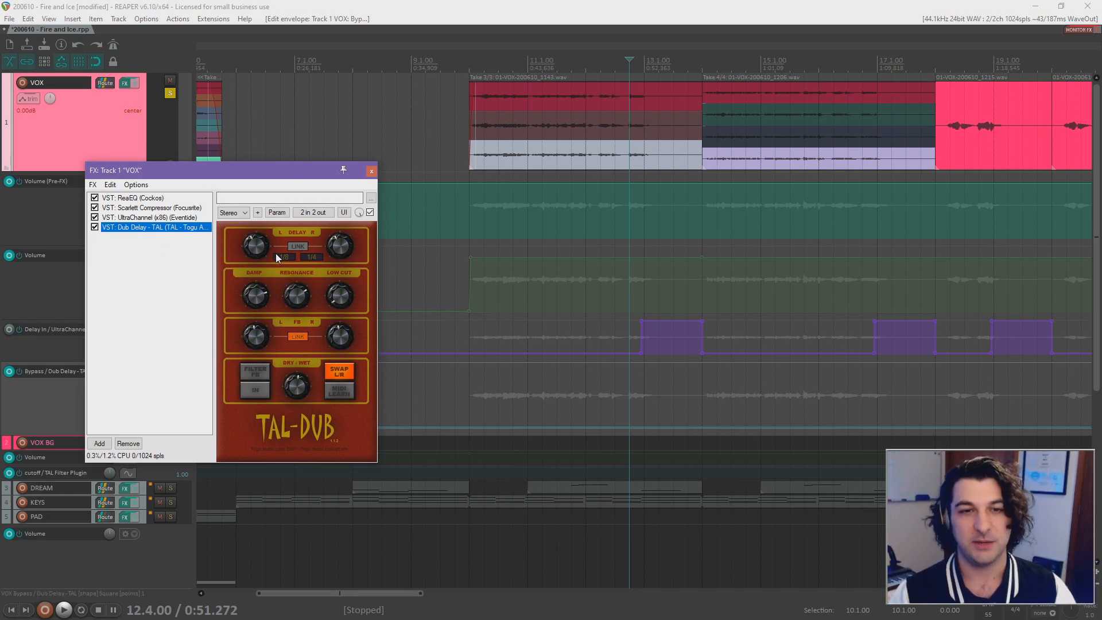
pyautogui.click(622, 388)
pyautogui.press('space')
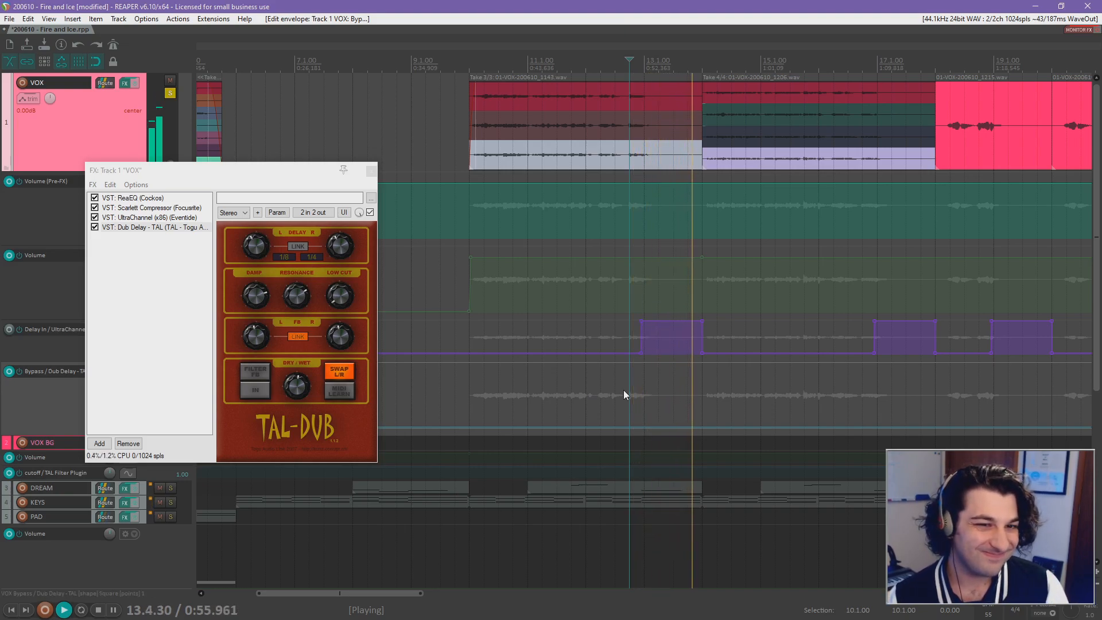
pyautogui.press('space')
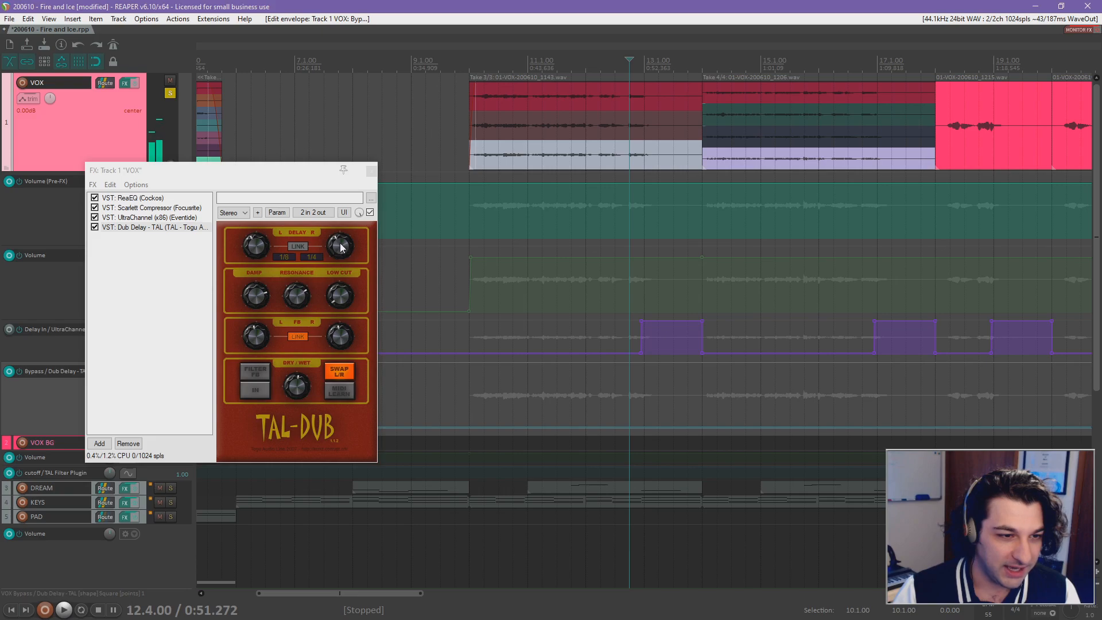
# Adjust the Dub Delay's linked feedback and play the vocal from 12.4.00 to hear the change.
pyautogui.moveTo(344, 336); pyautogui.dragTo(346, 350)
pyautogui.press('space')
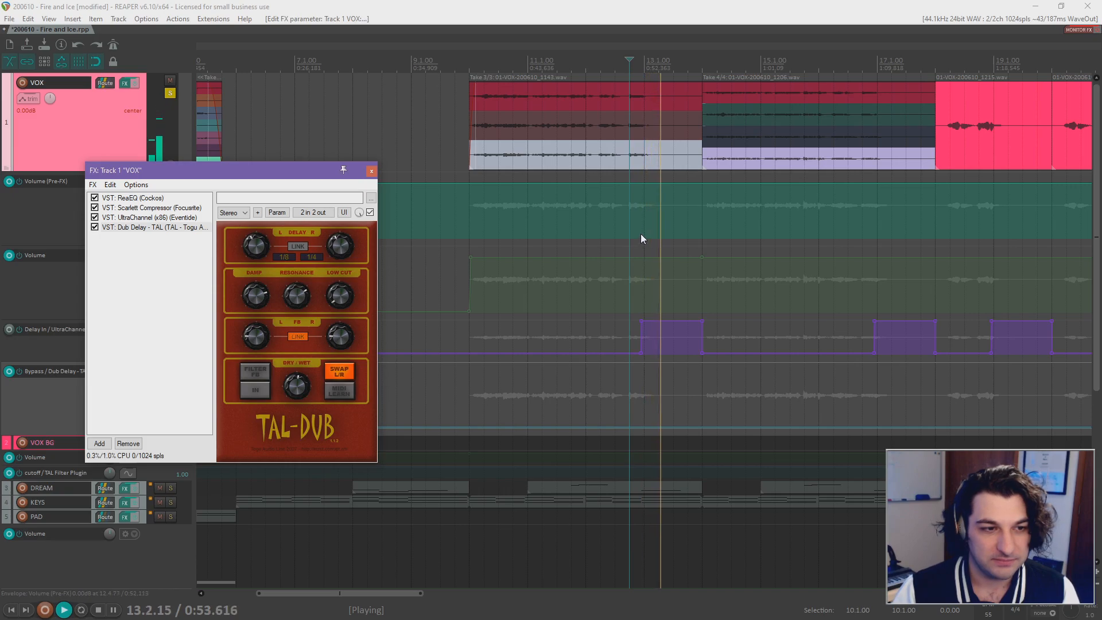
pyautogui.press('space')
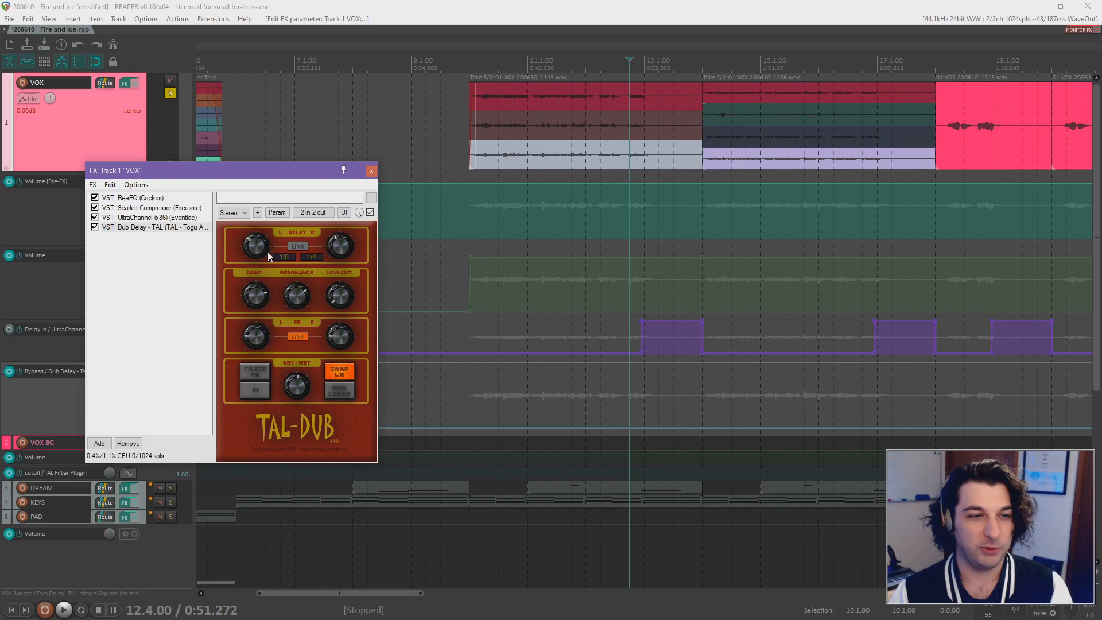
# Try linking the Dub Delay's left and right delay times, set both to 1/2, and play from 12.4.00.
pyautogui.click(298, 246)
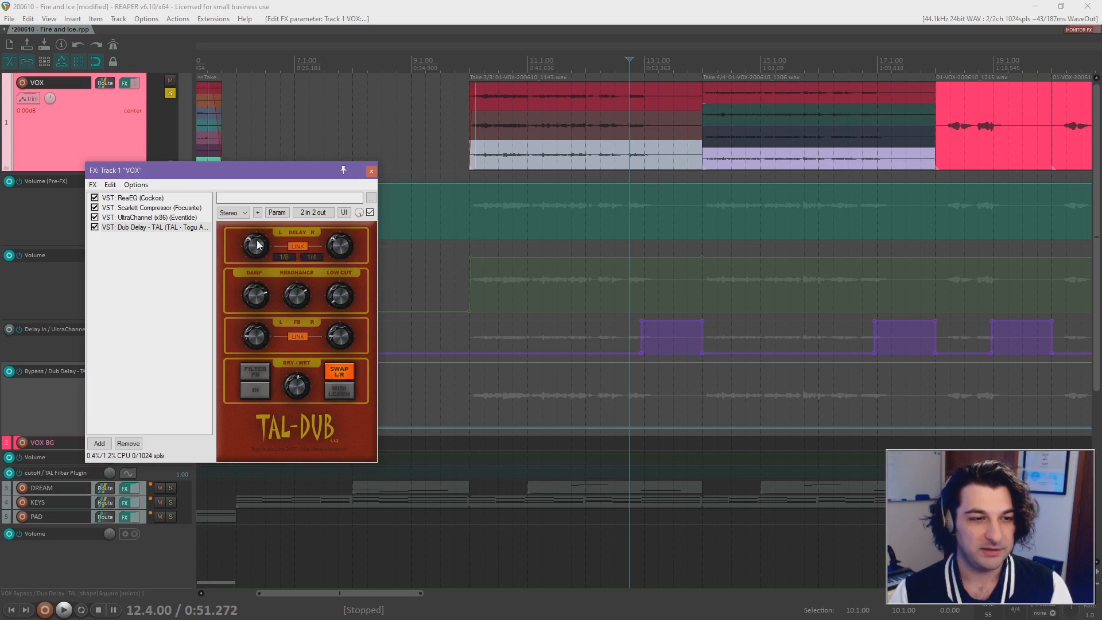
pyautogui.click(289, 256)
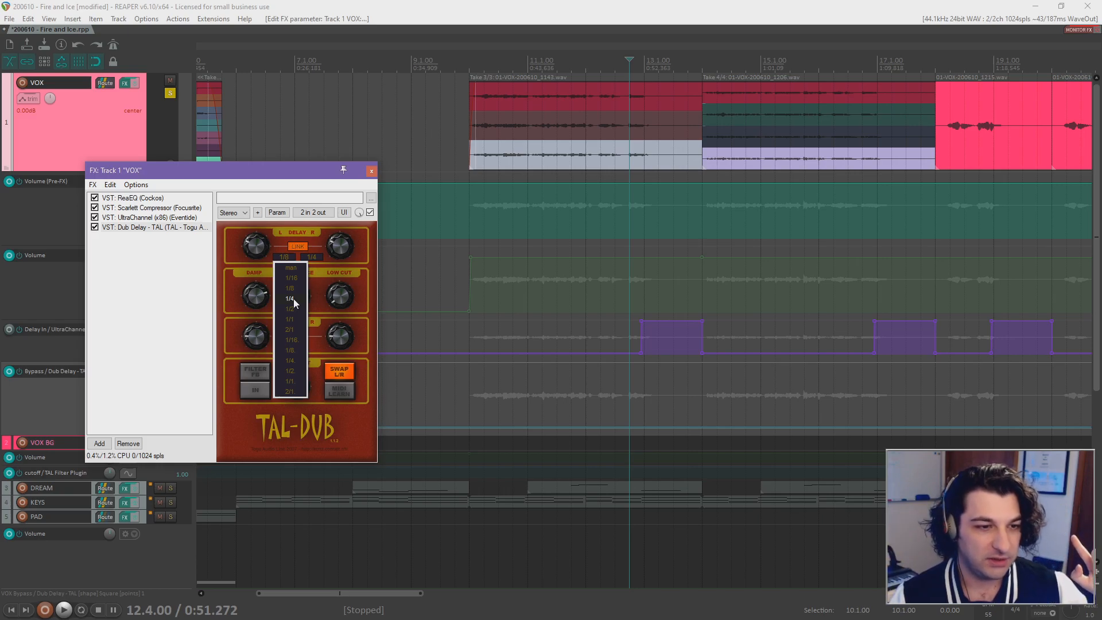
pyautogui.click(294, 299)
pyautogui.click(315, 257)
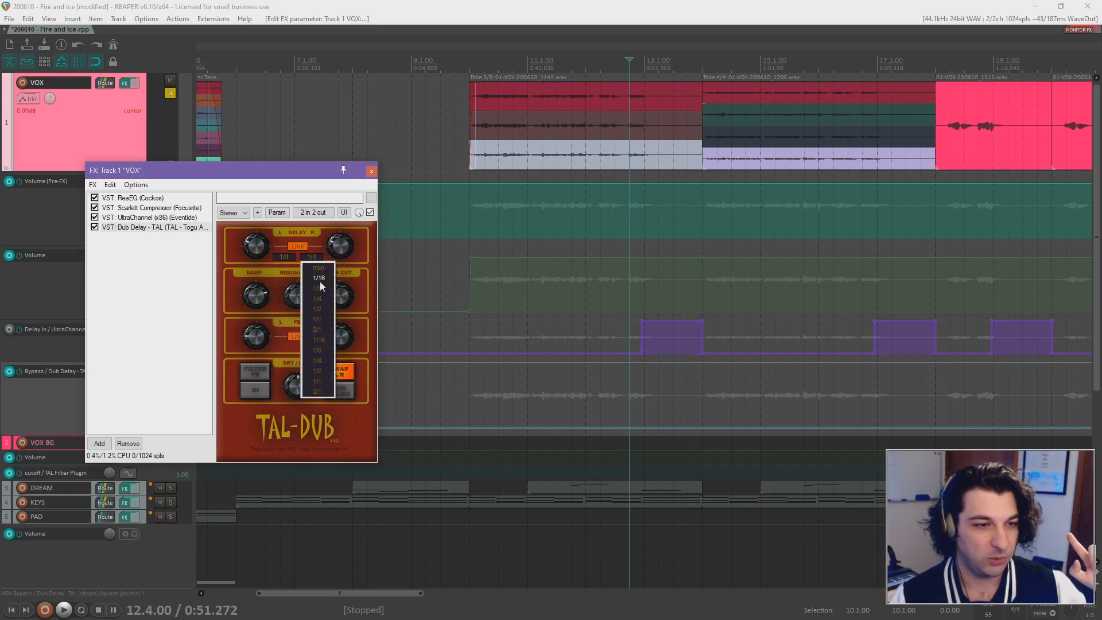
pyautogui.click(324, 308)
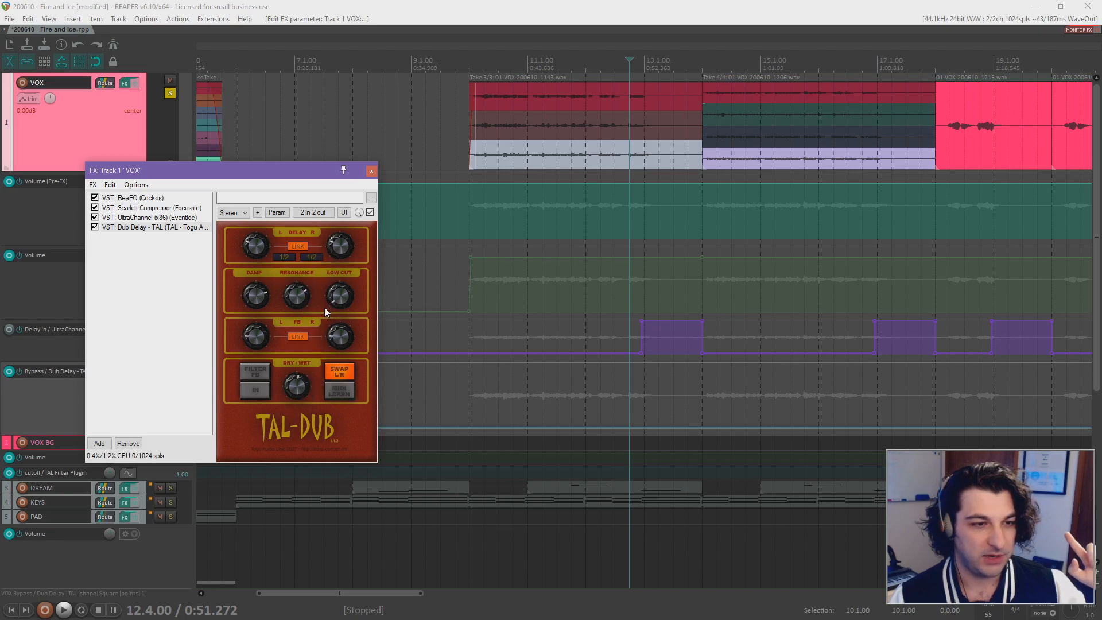
pyautogui.press('space')
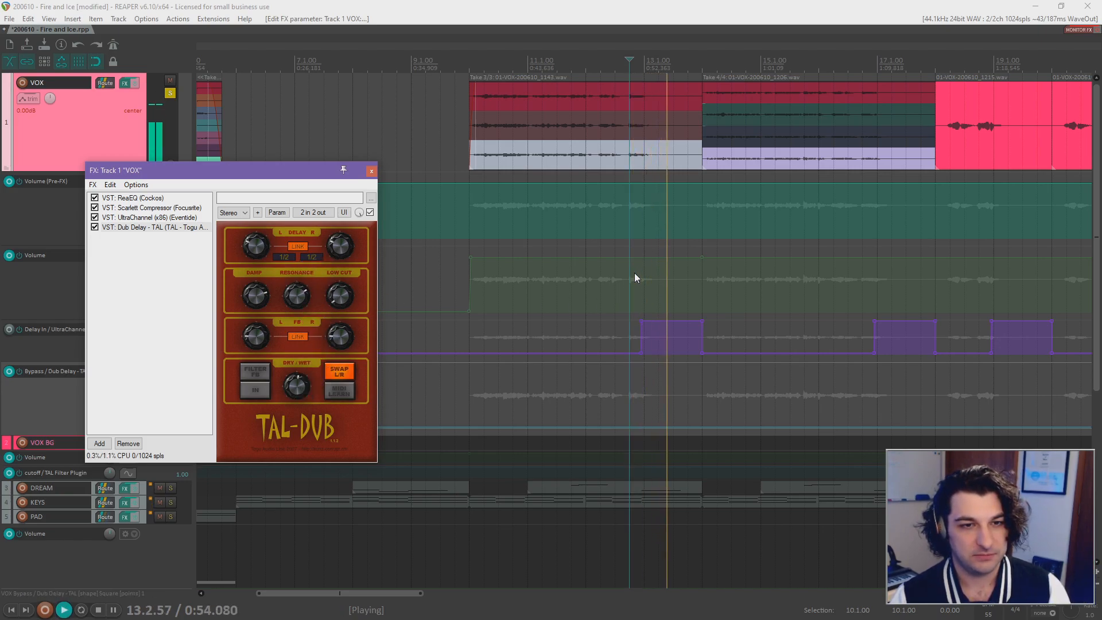
pyautogui.press('space')
# Set the Dub Delay's unlinked delay times to 1/4 on the left and 1/2 on the right, and play from 12.4.00.
pyautogui.click(284, 257)
pyautogui.click(290, 298)
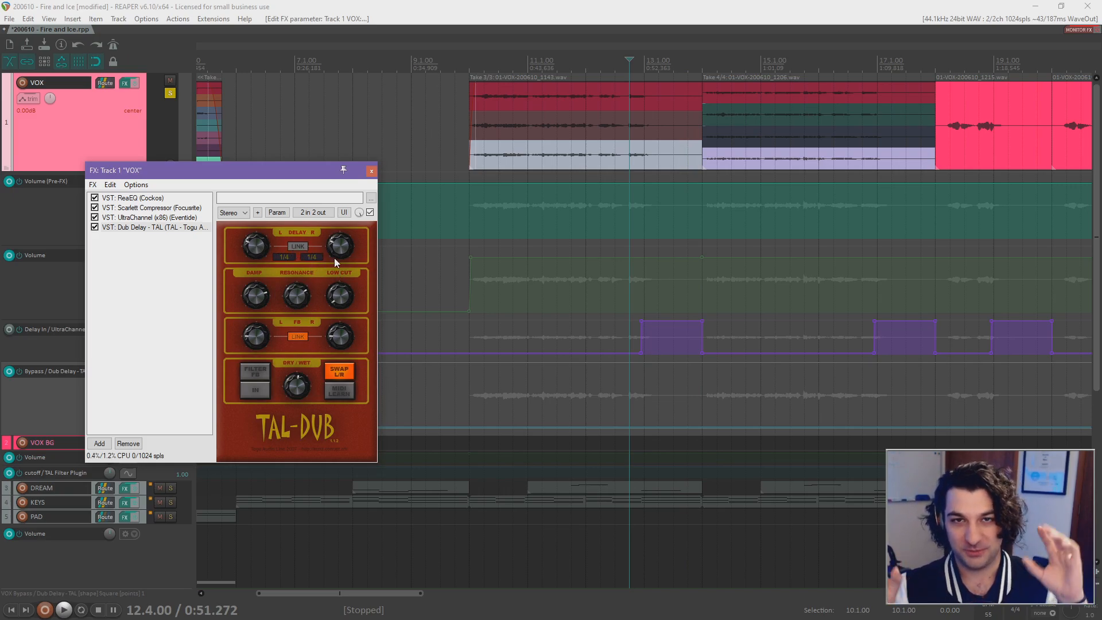
pyautogui.click(312, 256)
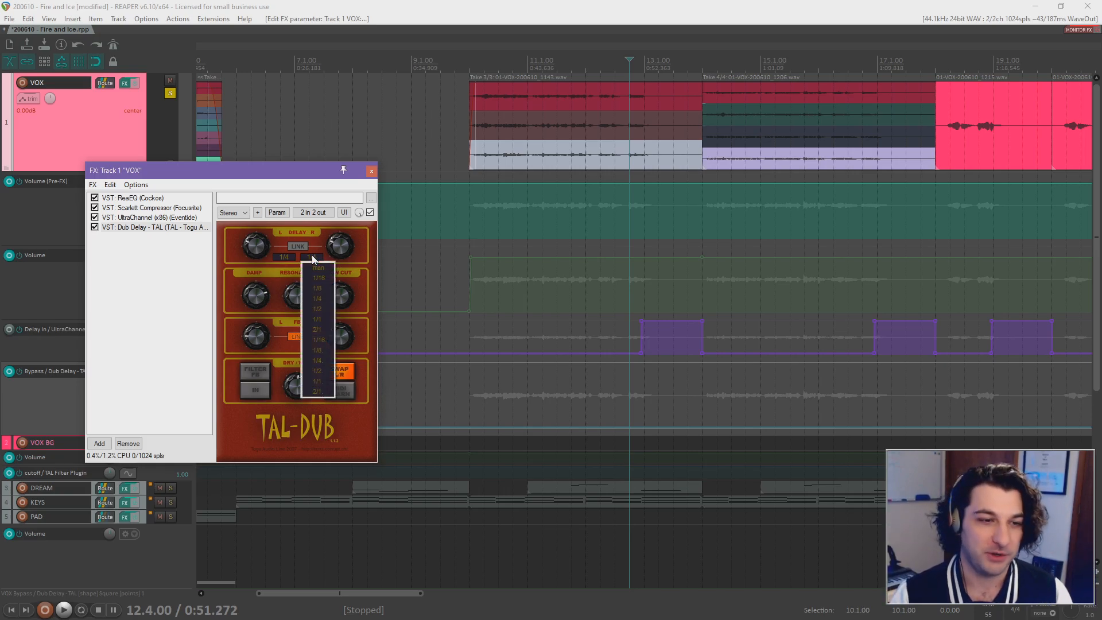
pyautogui.click(317, 309)
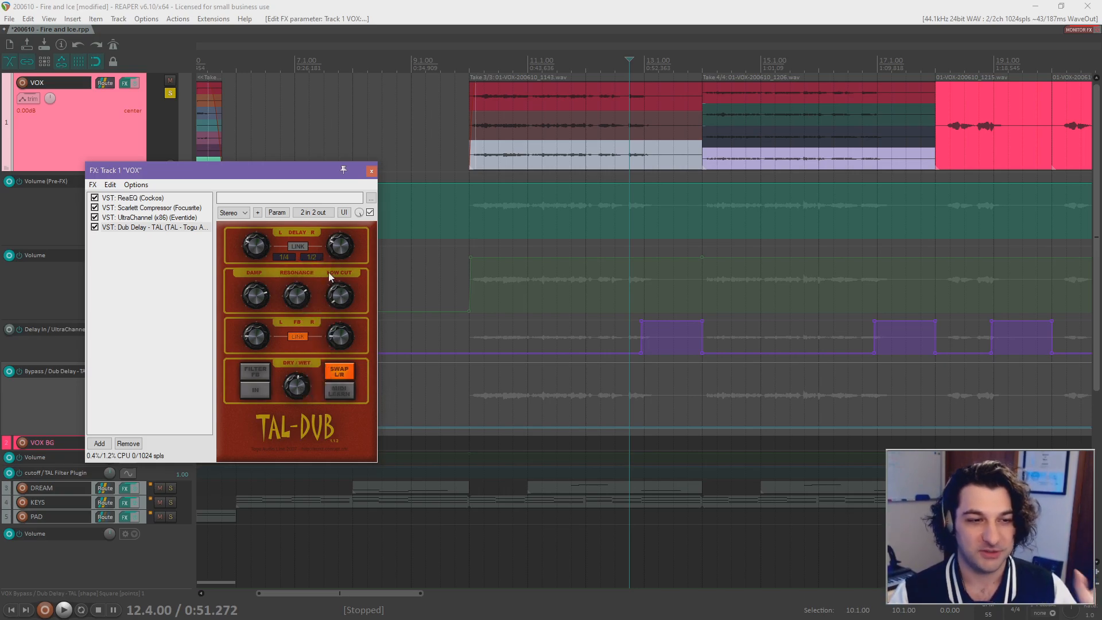
pyautogui.press('space')
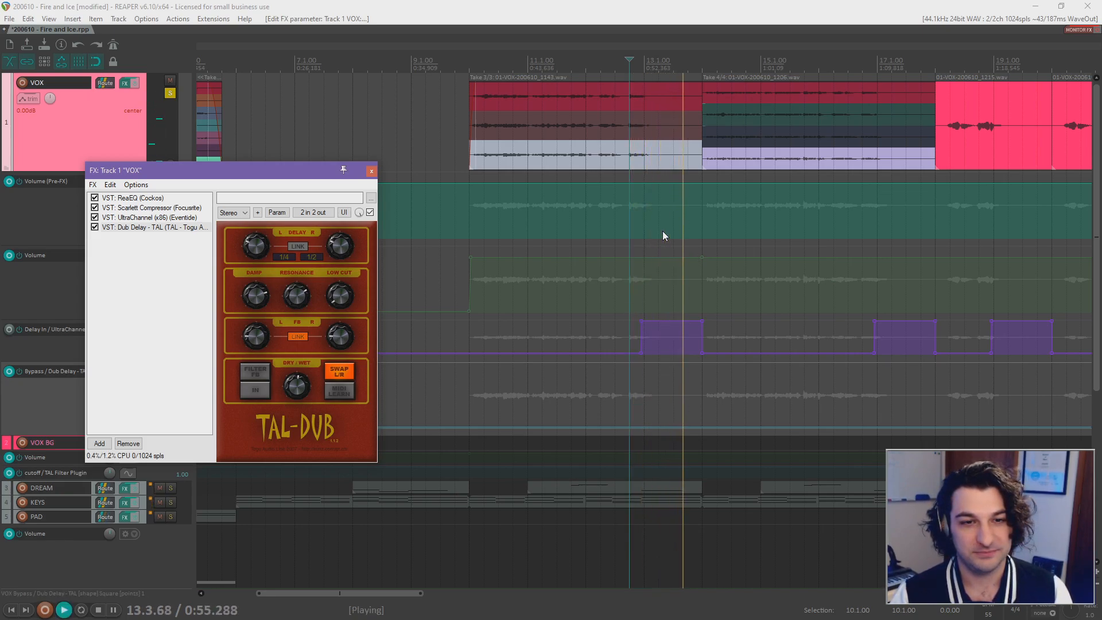
pyautogui.press('space')
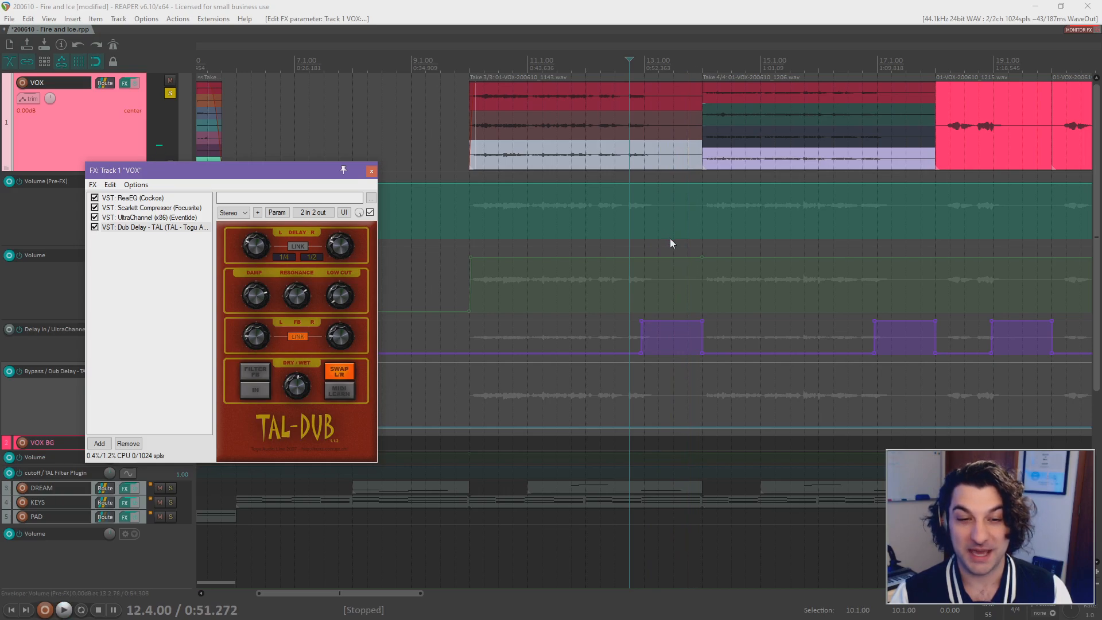
# Audition short stretches near the end of the vocal phrase before 13.1.00, and place the edit cursor at 12.4.86.
pyautogui.scroll(5, 634, 393)
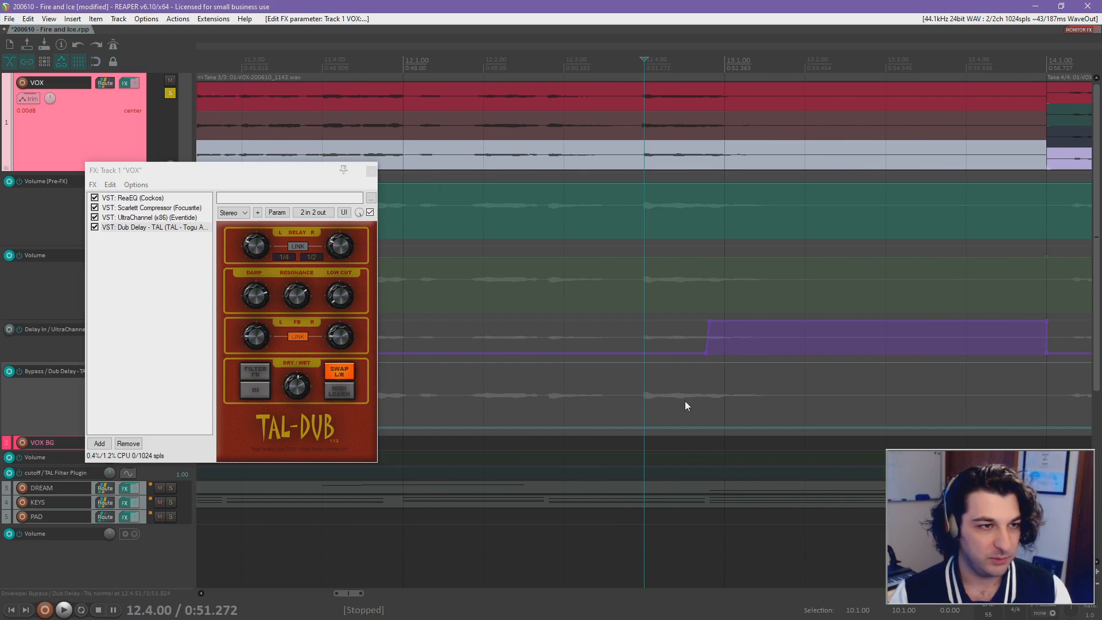
pyautogui.click(662, 402)
pyautogui.press('space')
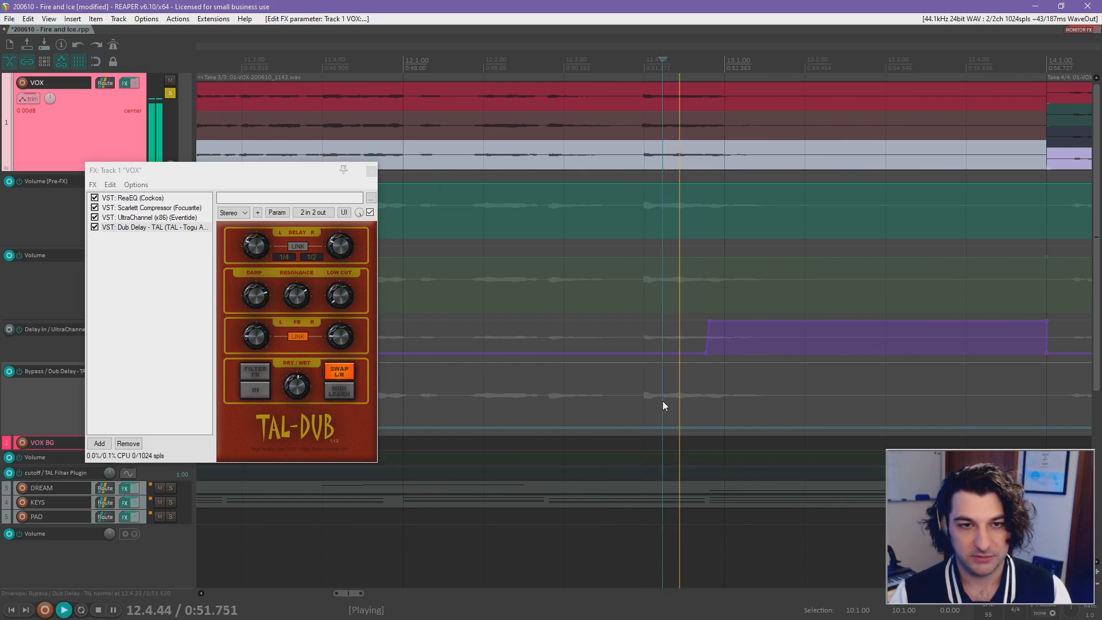
pyautogui.press('space')
pyautogui.click(690, 406)
pyautogui.press('space')
pyautogui.press('space')
pyautogui.click(701, 408)
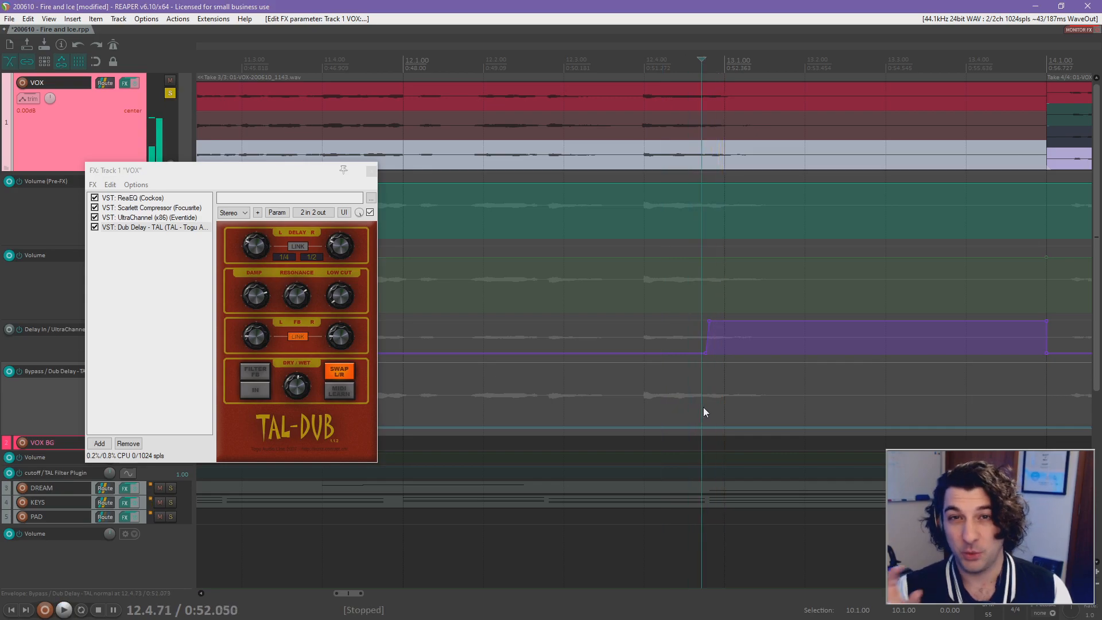
pyautogui.press('space')
pyautogui.press('space')
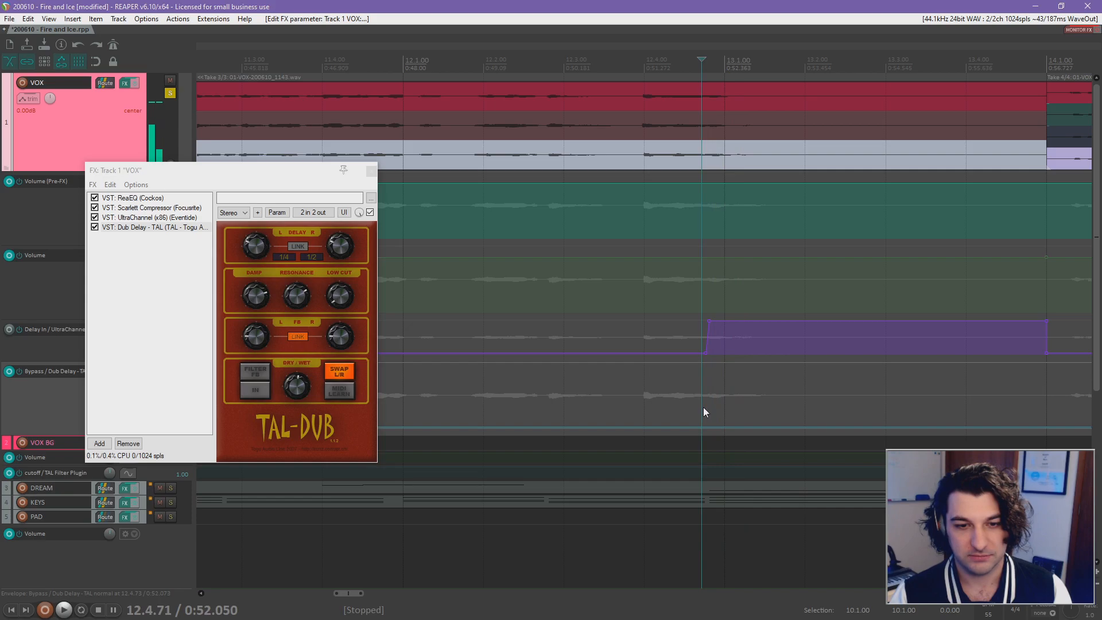
pyautogui.click(707, 406)
pyautogui.press('space')
pyautogui.press('space')
pyautogui.click(712, 415)
pyautogui.press('space')
pyautogui.press('space')
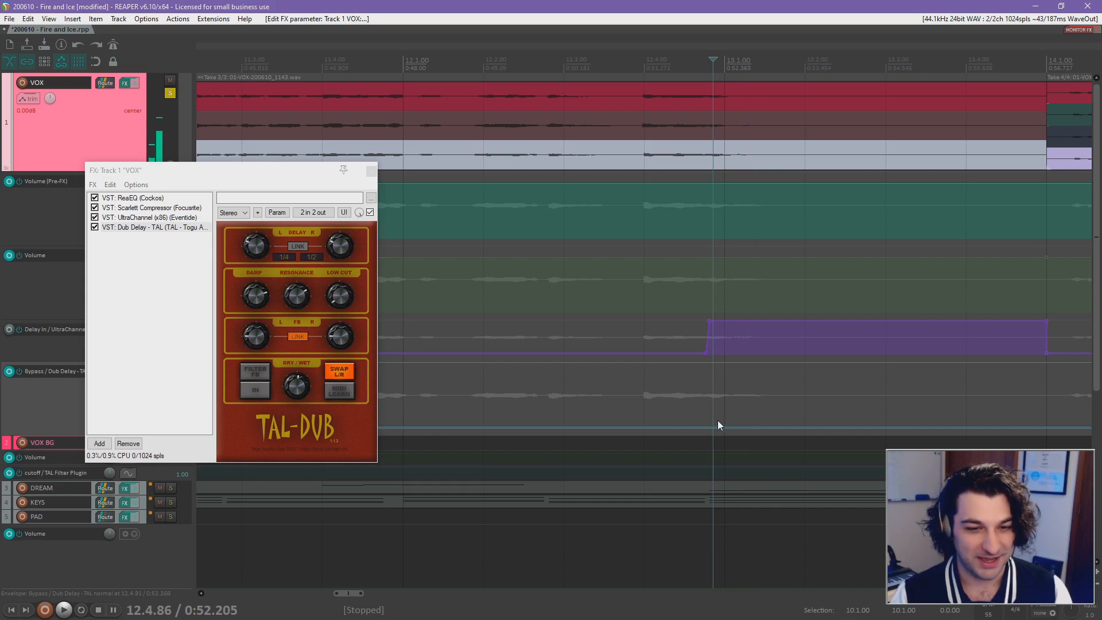
# Insert Dub Delay Bypass envelope points at 12.4.86 and 14.1.00, and set the segments before and after them to bypassed.
pyautogui.scroll(6, 718, 419)
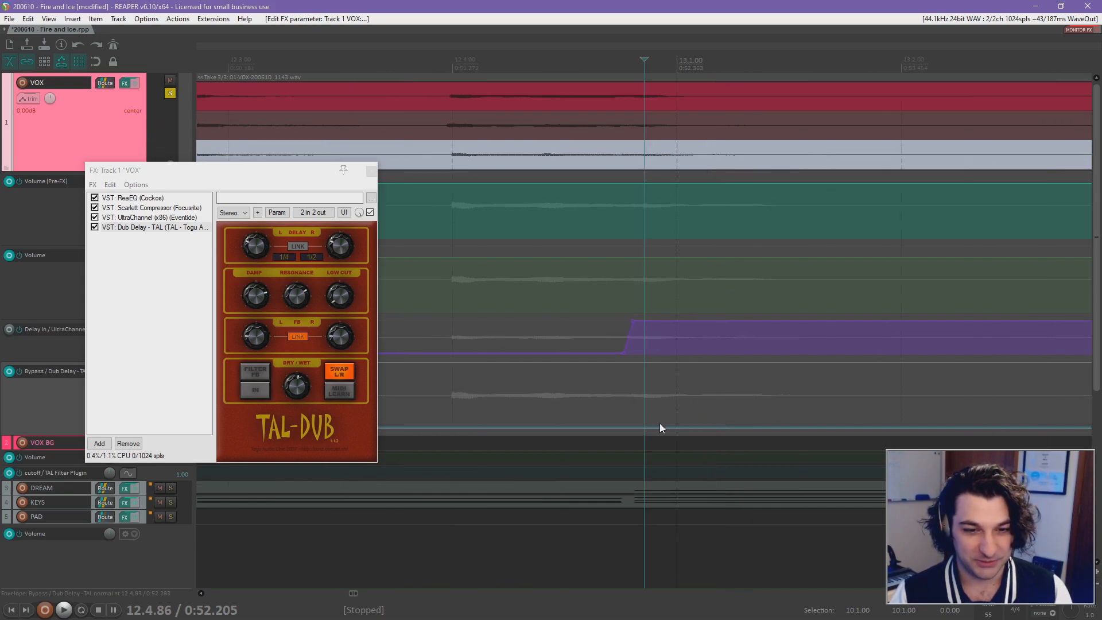
pyautogui.scroll(3, 644, 428)
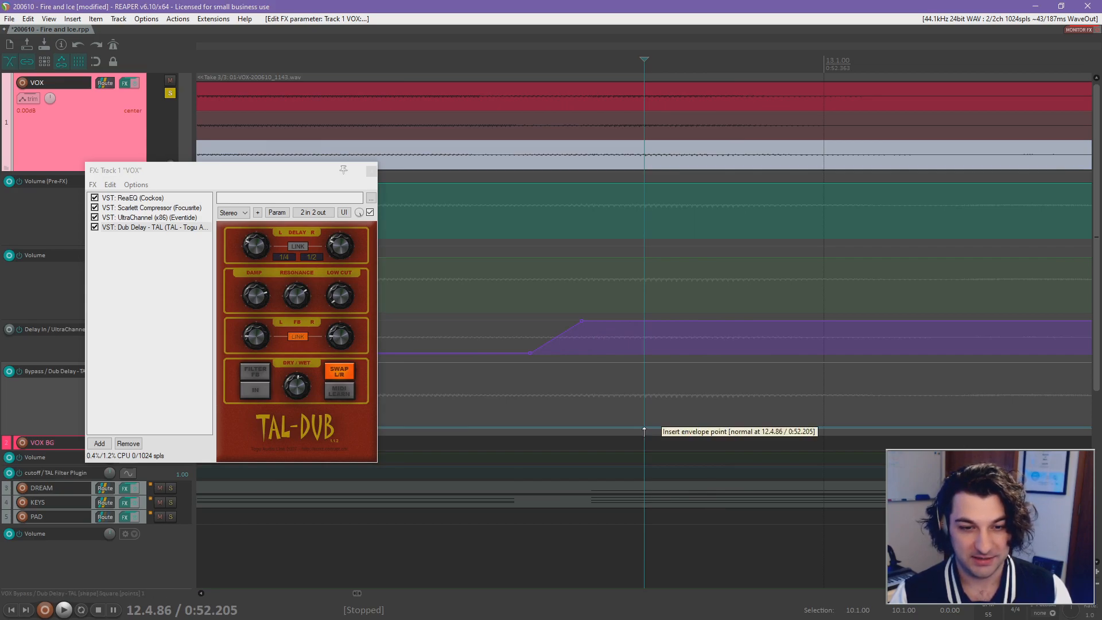
pyautogui.click(644, 428)
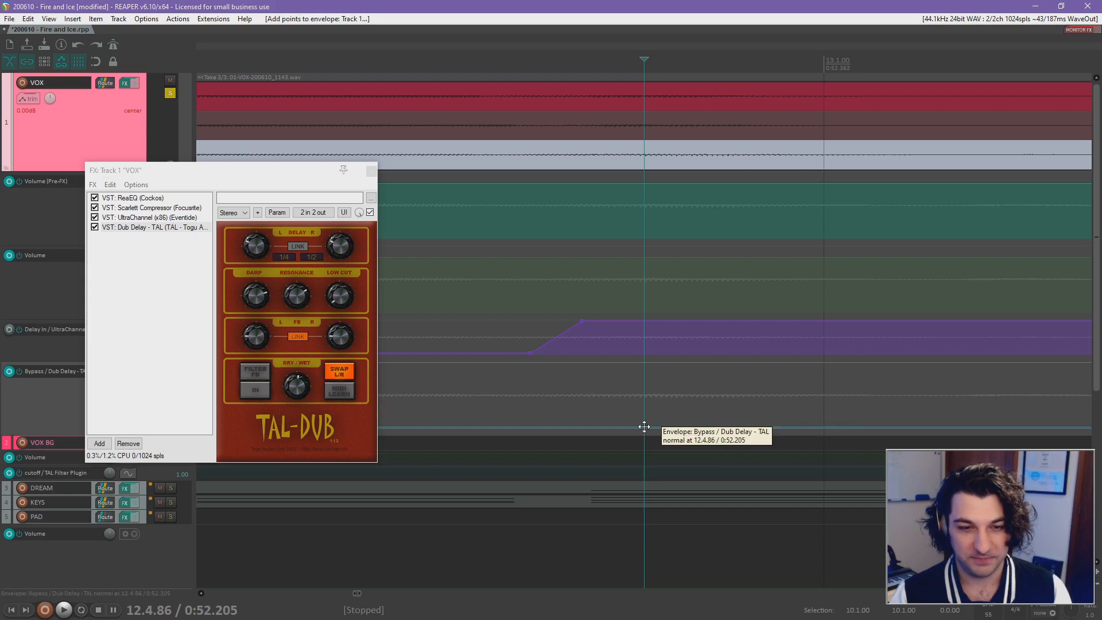
pyautogui.scroll(2, 731, 402)
pyautogui.scroll(-3, 731, 401)
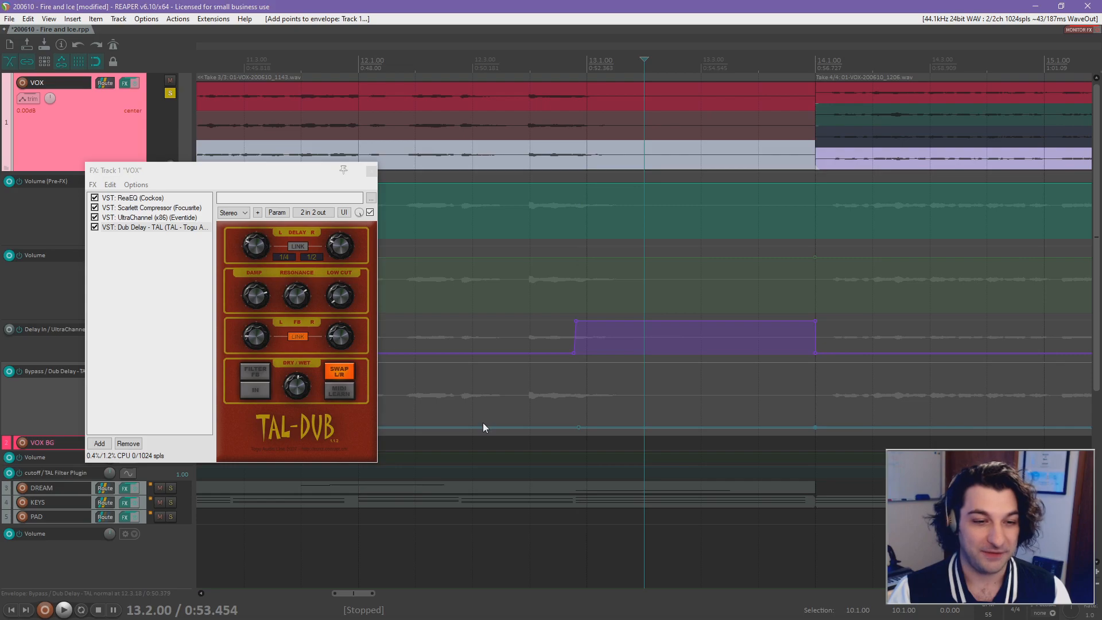
pyautogui.moveTo(483, 427); pyautogui.dragTo(487, 367)
pyautogui.moveTo(918, 428); pyautogui.dragTo(918, 365)
# Check the Dub Delay's bypass state with the edit cursor inside and outside the active section, and play from 12.3.00.
pyautogui.click(698, 395)
pyautogui.click(641, 402)
pyautogui.click(614, 404)
pyautogui.click(452, 401)
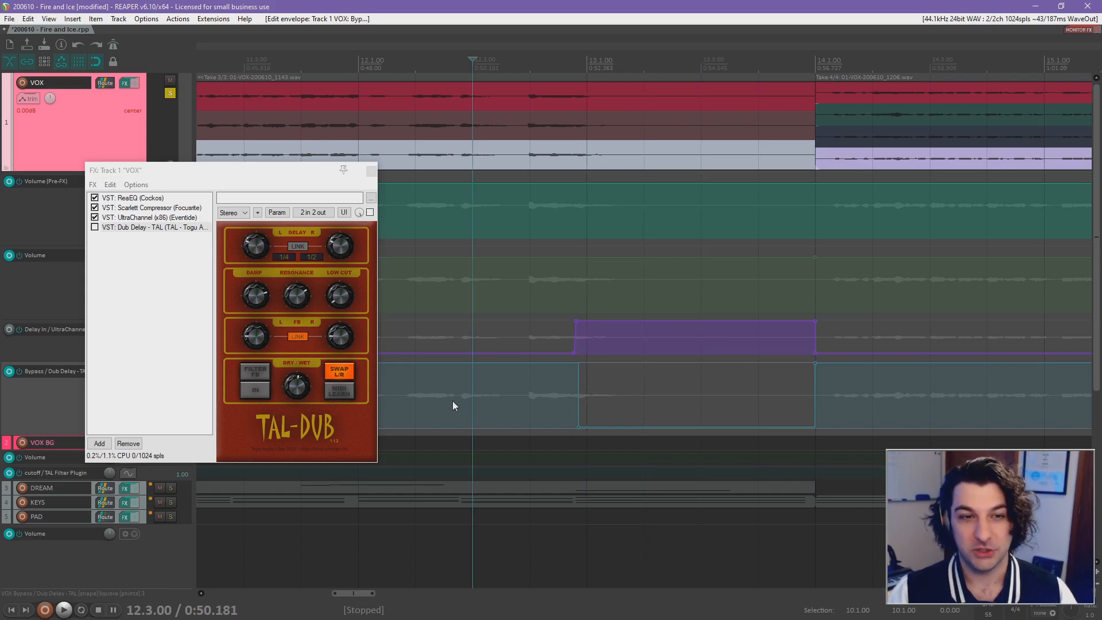
pyautogui.click(633, 392)
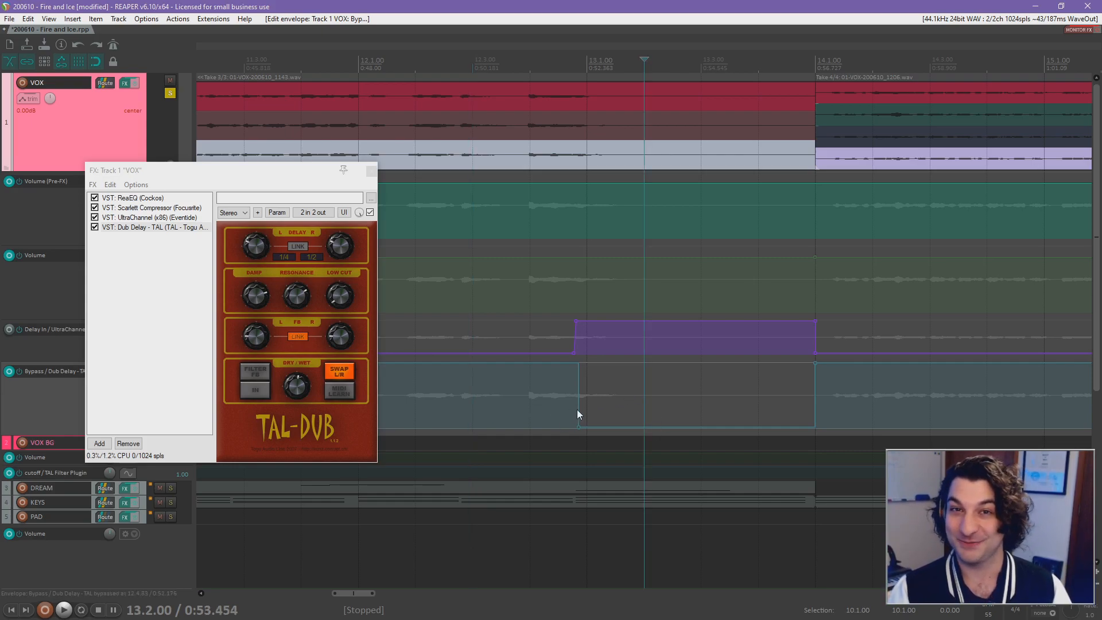
pyautogui.click(452, 396)
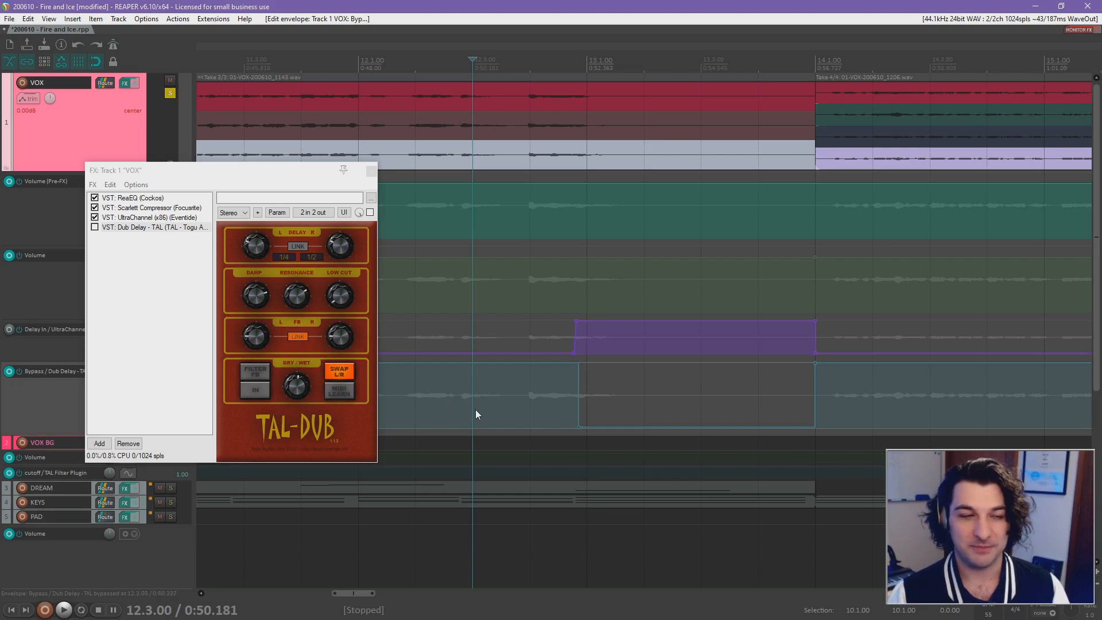
pyautogui.click(602, 395)
pyautogui.click(484, 398)
pyautogui.press('space')
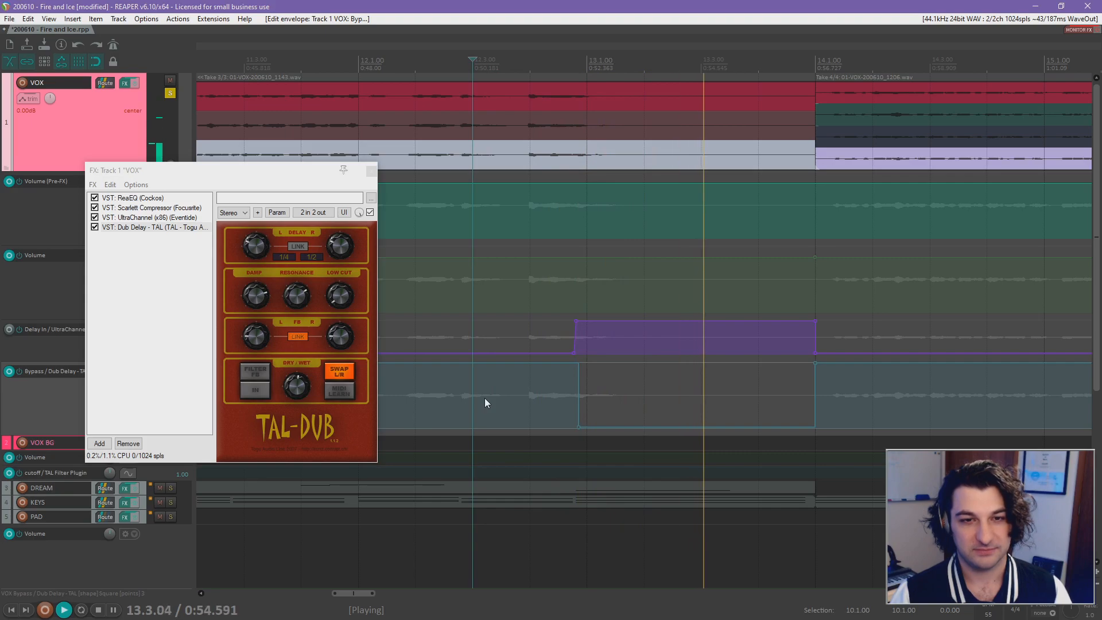
# Stop playback, view the UltraChannel and Dub Delay plug-ins in the VOX FX chain, and close the chain.
pyautogui.press('space')
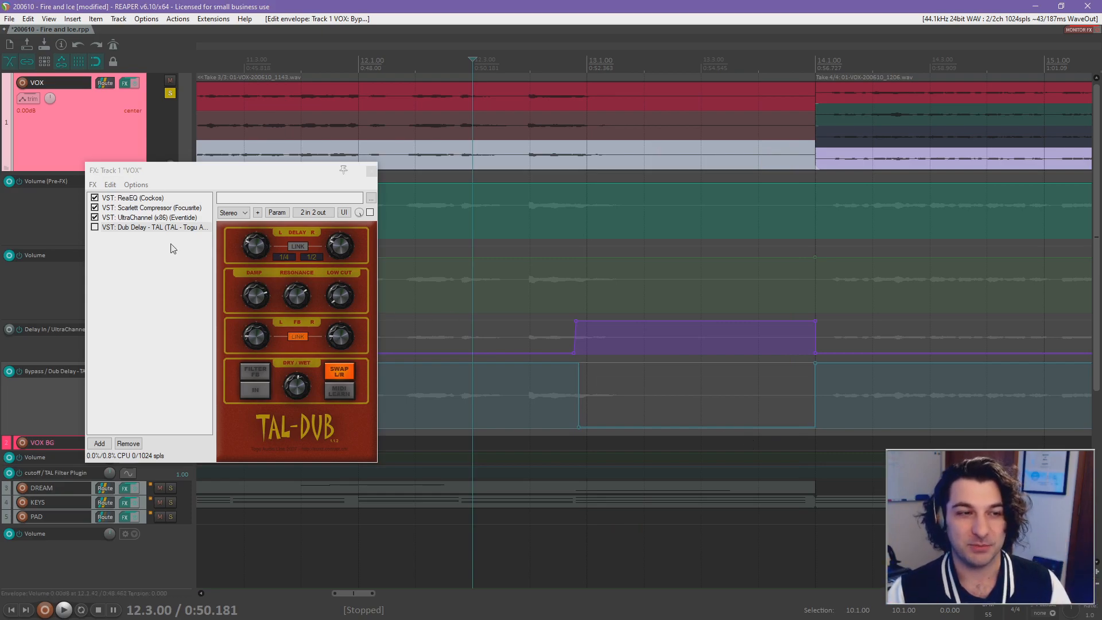
pyautogui.click(147, 219)
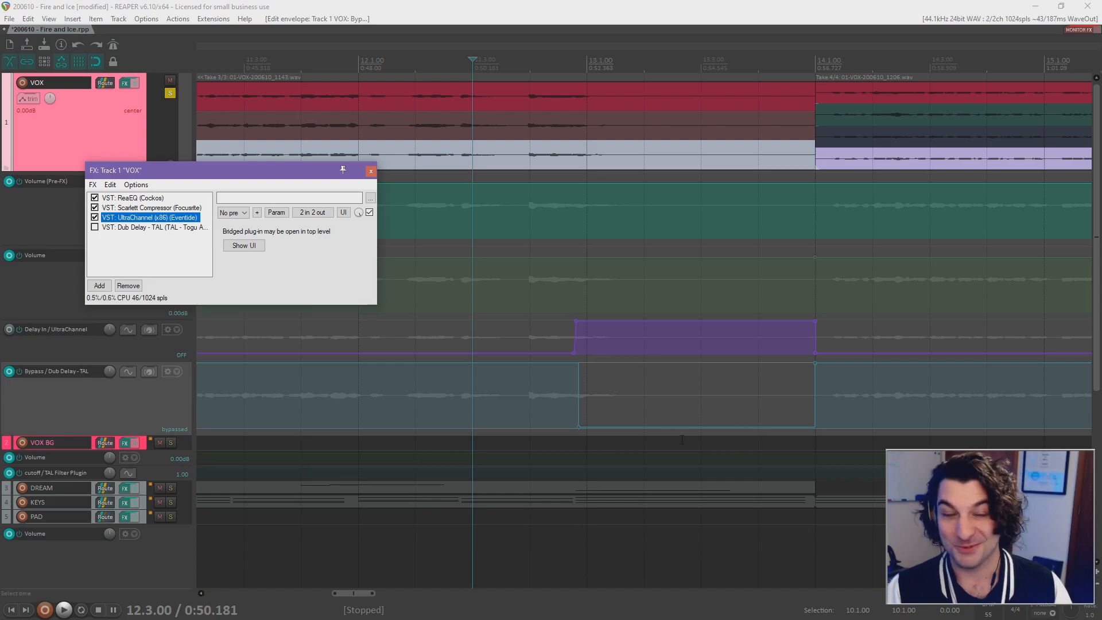
pyautogui.click(164, 228)
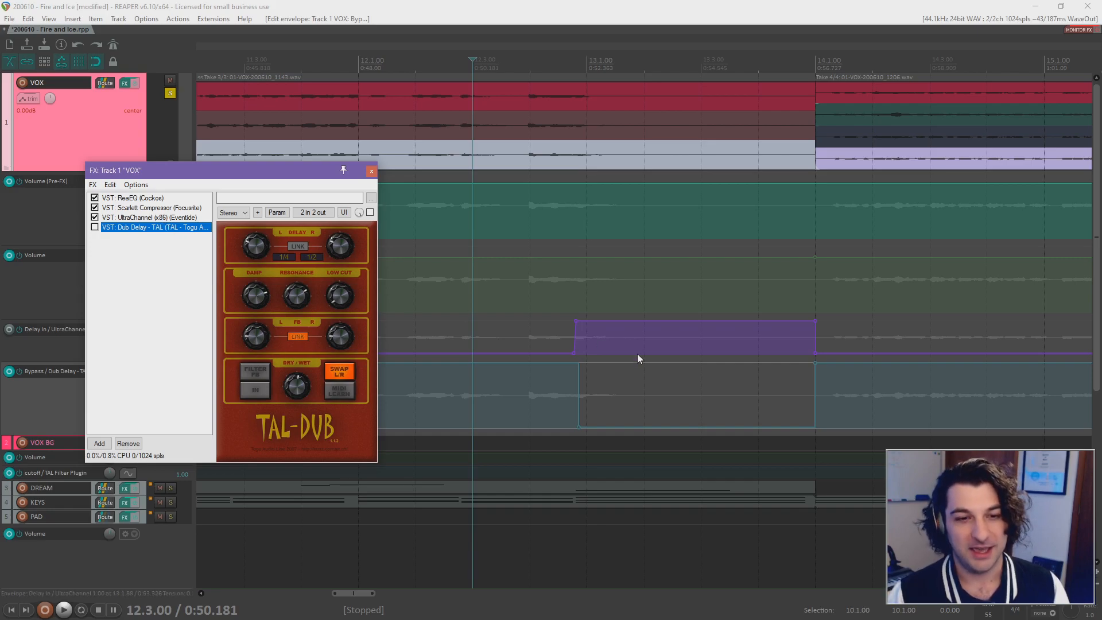
pyautogui.click(371, 171)
pyautogui.click(420, 394)
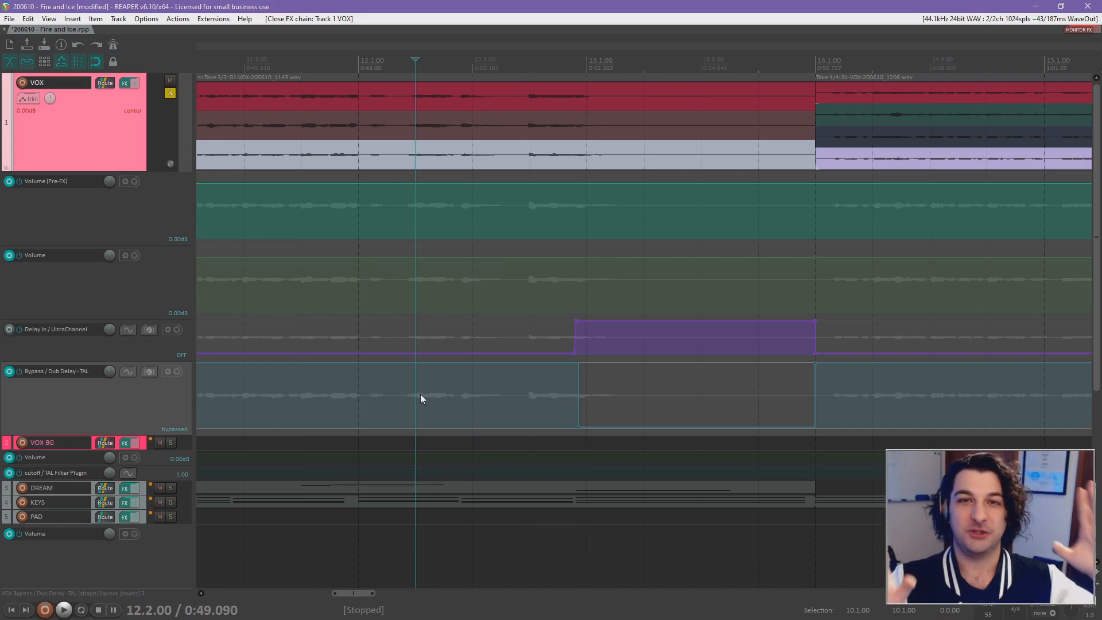
# Audition the automated delays from 12.4.00 into the active section after 13.1.00, and stop playback.
pyautogui.scroll(-2, 521, 401)
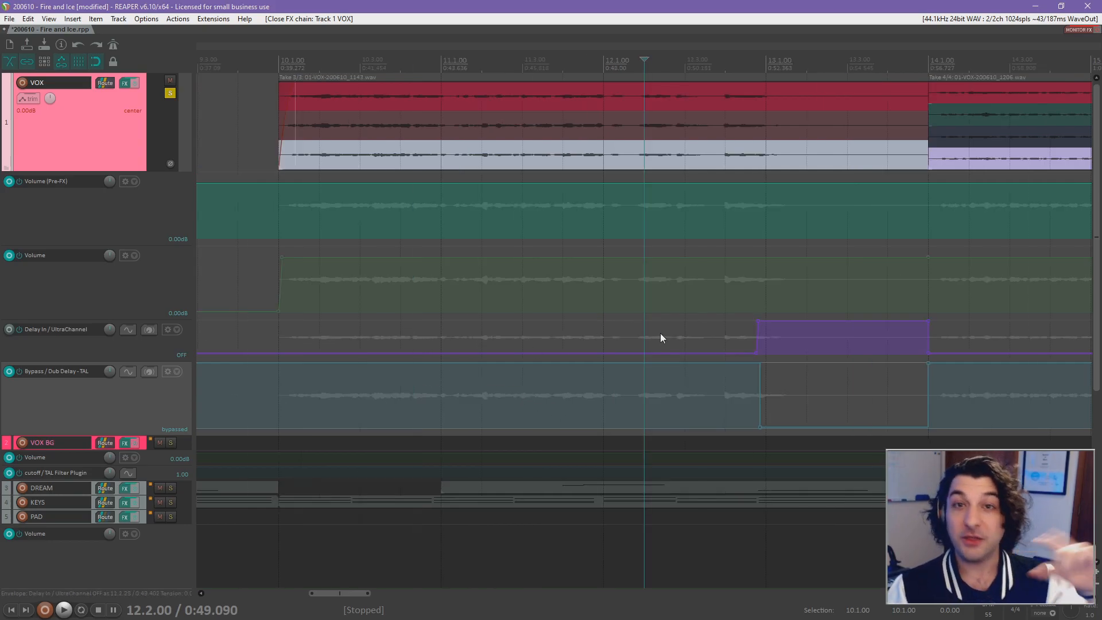
pyautogui.scroll(-2, 755, 302)
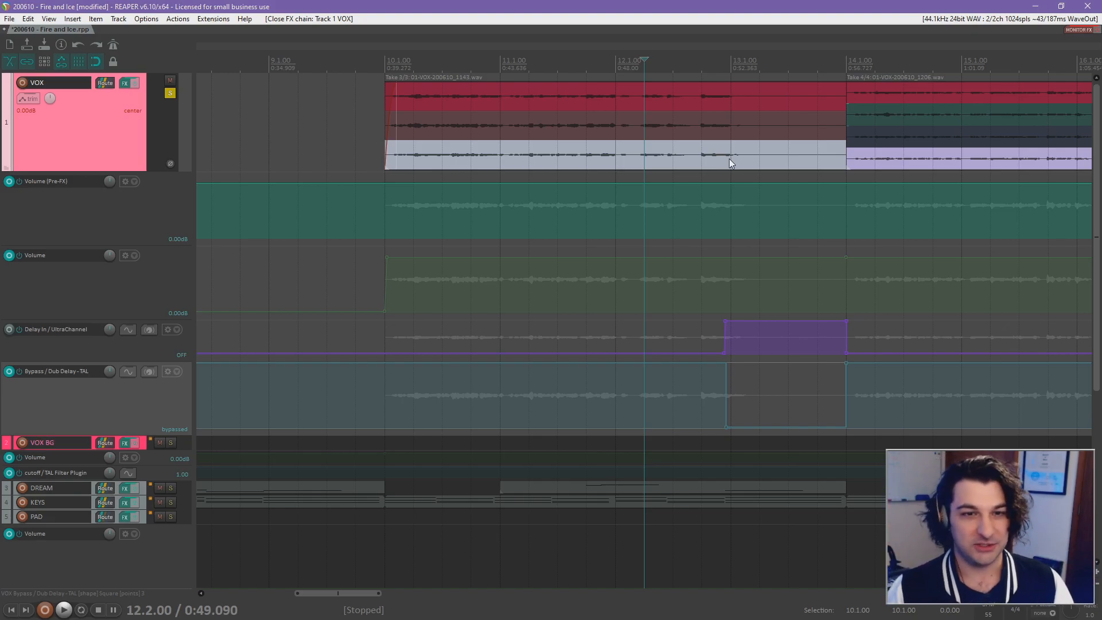
pyautogui.scroll(-2, 671, 298)
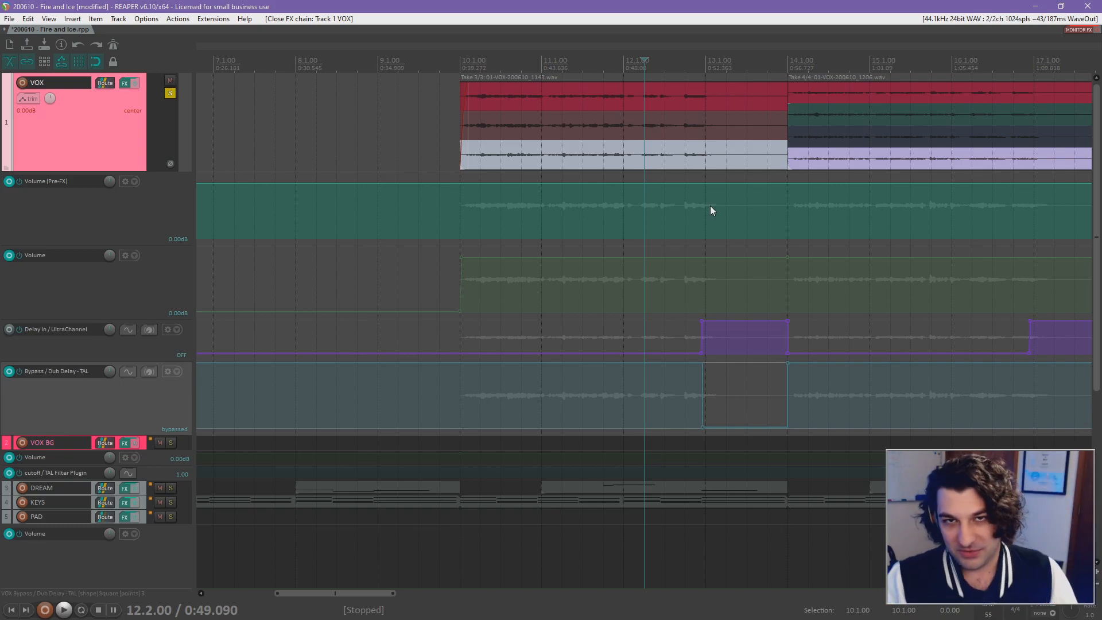
pyautogui.click(686, 393)
pyautogui.scroll(5, 688, 392)
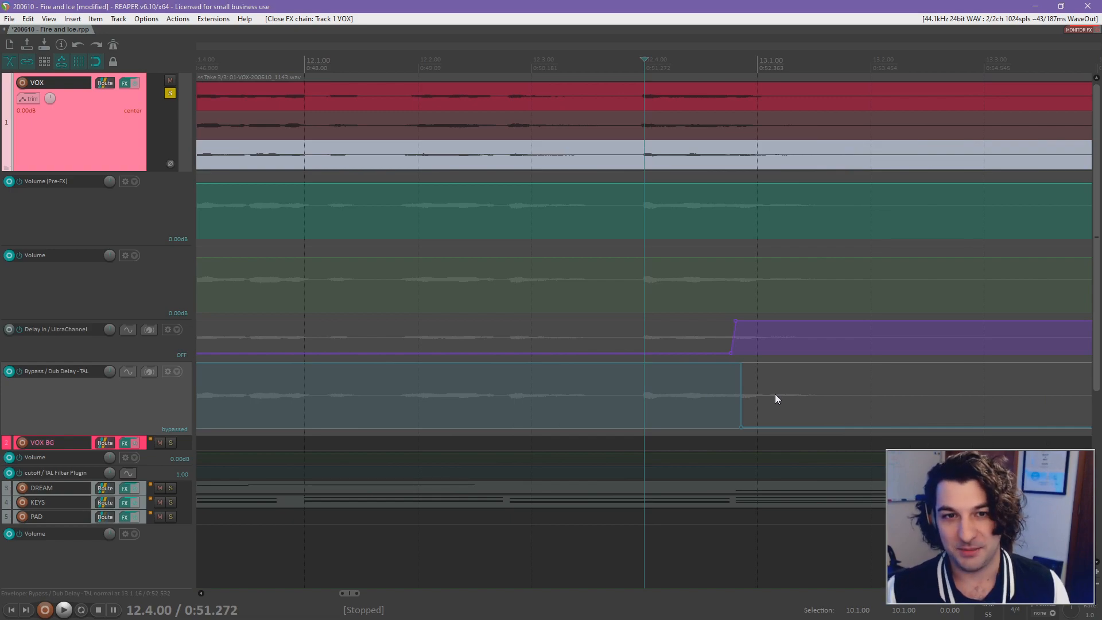
pyautogui.press('space')
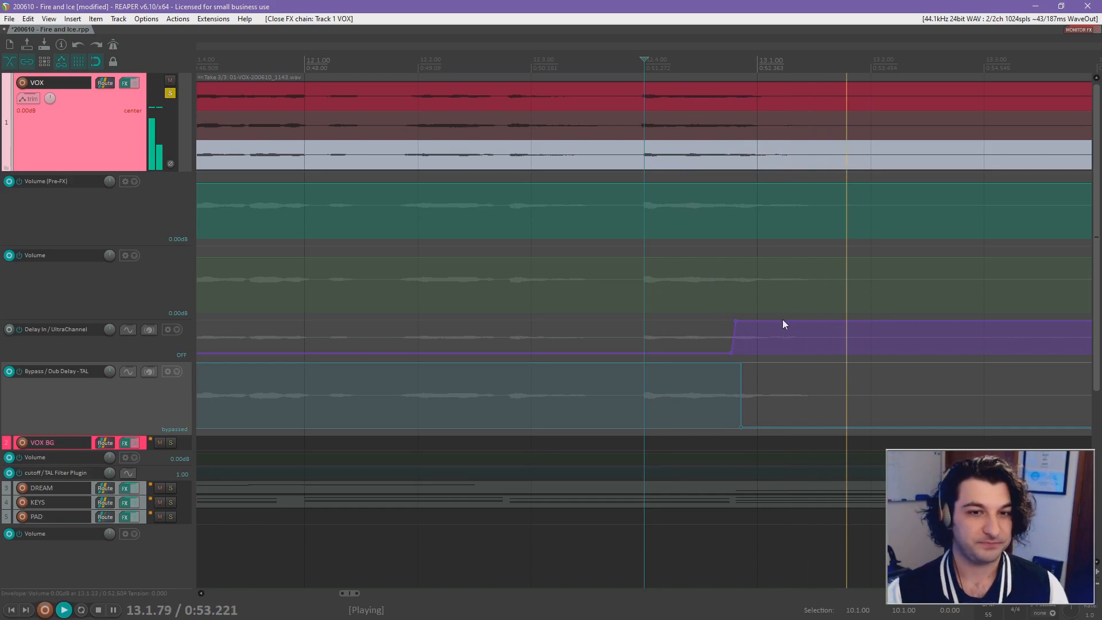
pyautogui.scroll(-3, 749, 338)
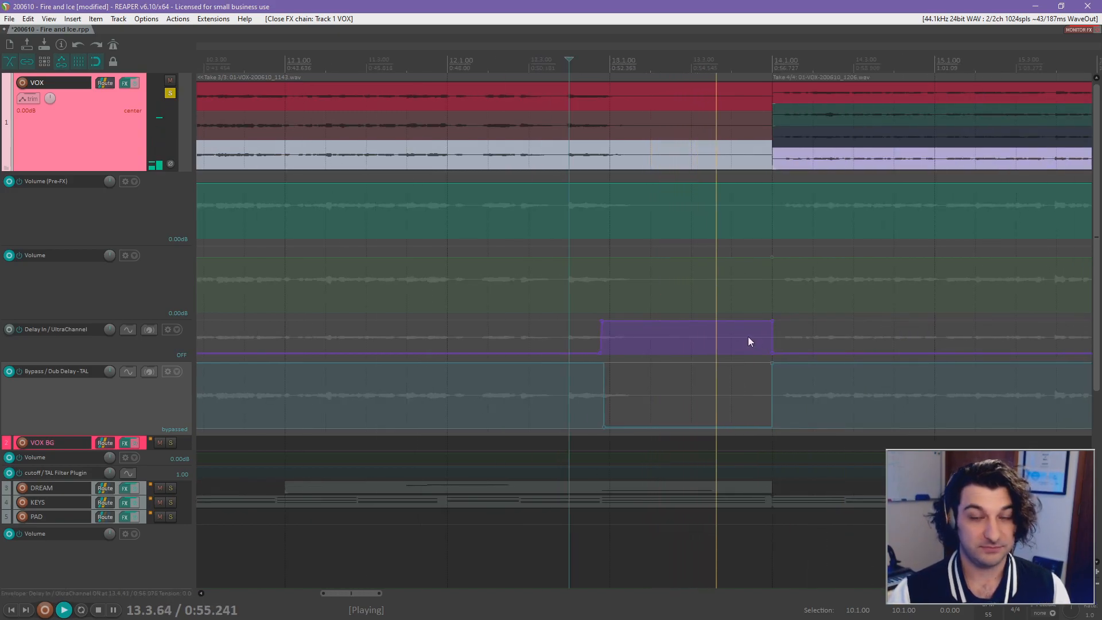
pyautogui.press('space')
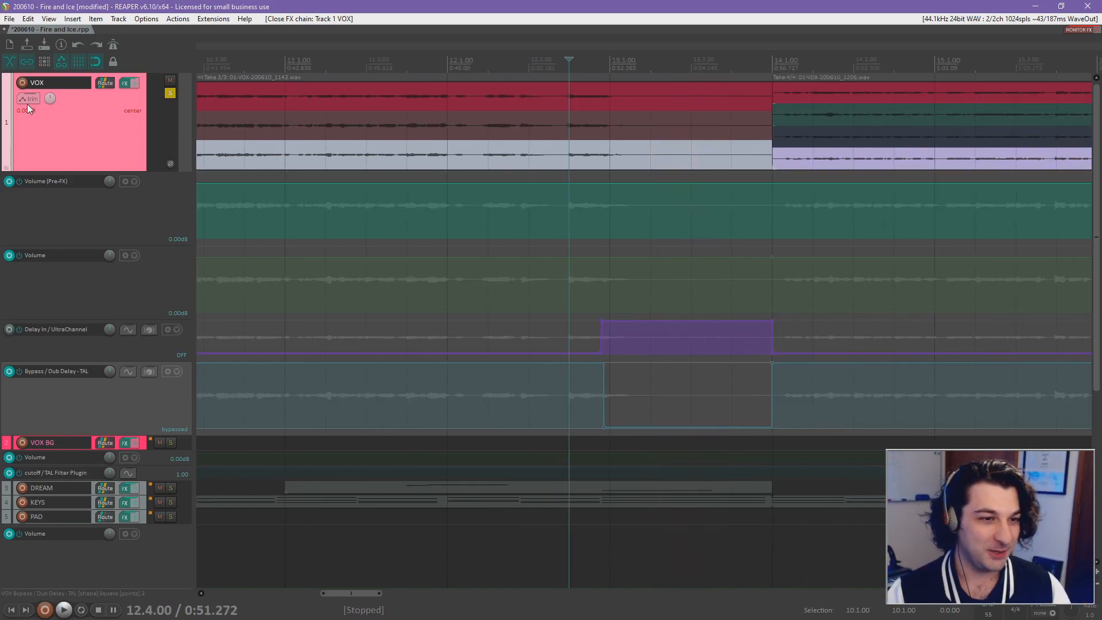
# Open the VOX track's envelope list and switch the Volume envelope off and back on.
pyautogui.click(147, 211)
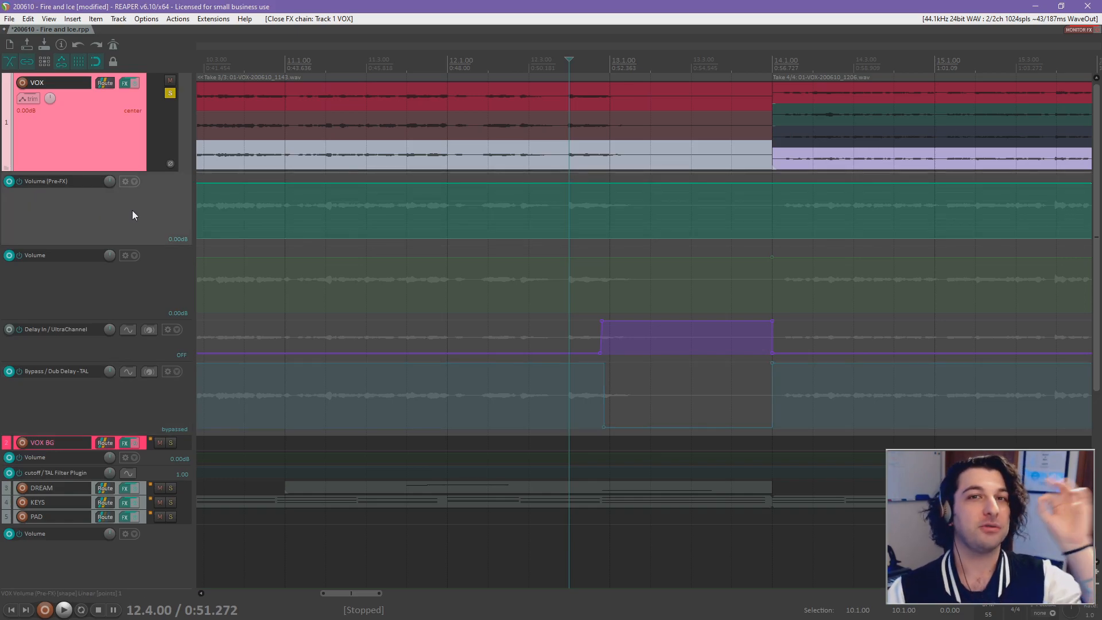
pyautogui.click(37, 100)
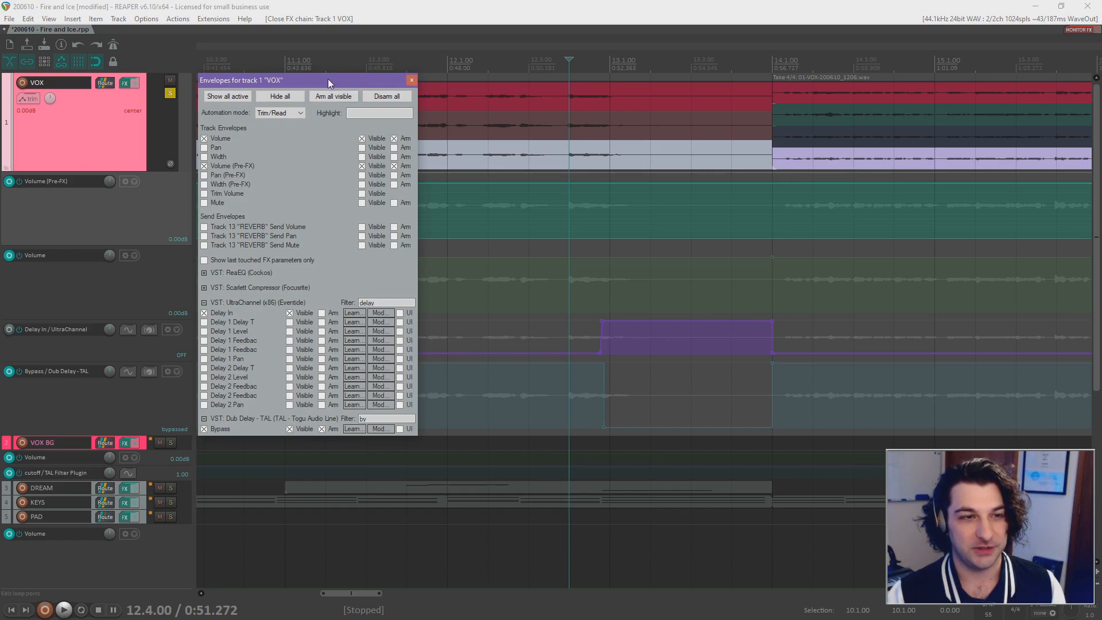
pyautogui.moveTo(320, 80); pyautogui.dragTo(362, 107)
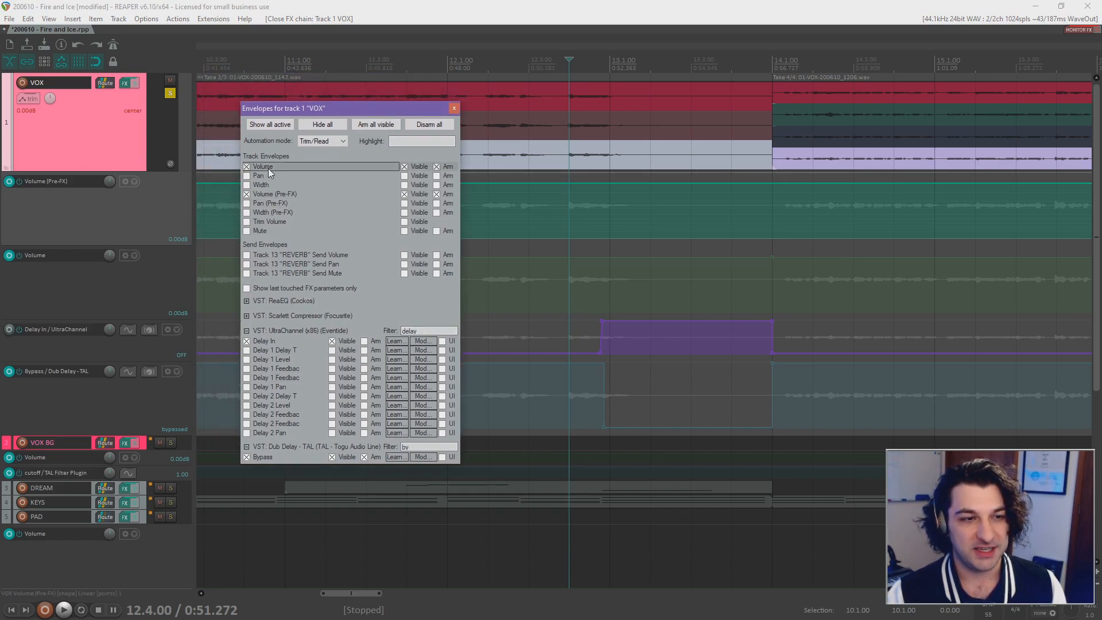
pyautogui.click(247, 167)
pyautogui.click(247, 167)
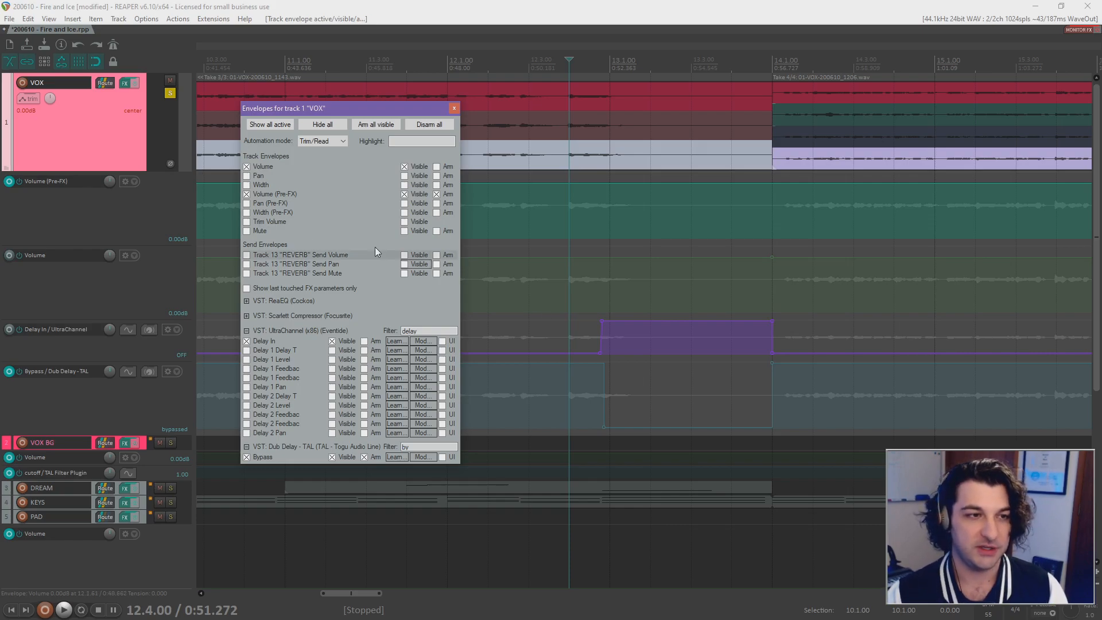
# Hide and show the VOX Volume envelope, and open and close the track's envelope list.
pyautogui.click(122, 130)
pyautogui.press('v')
pyautogui.press('v')
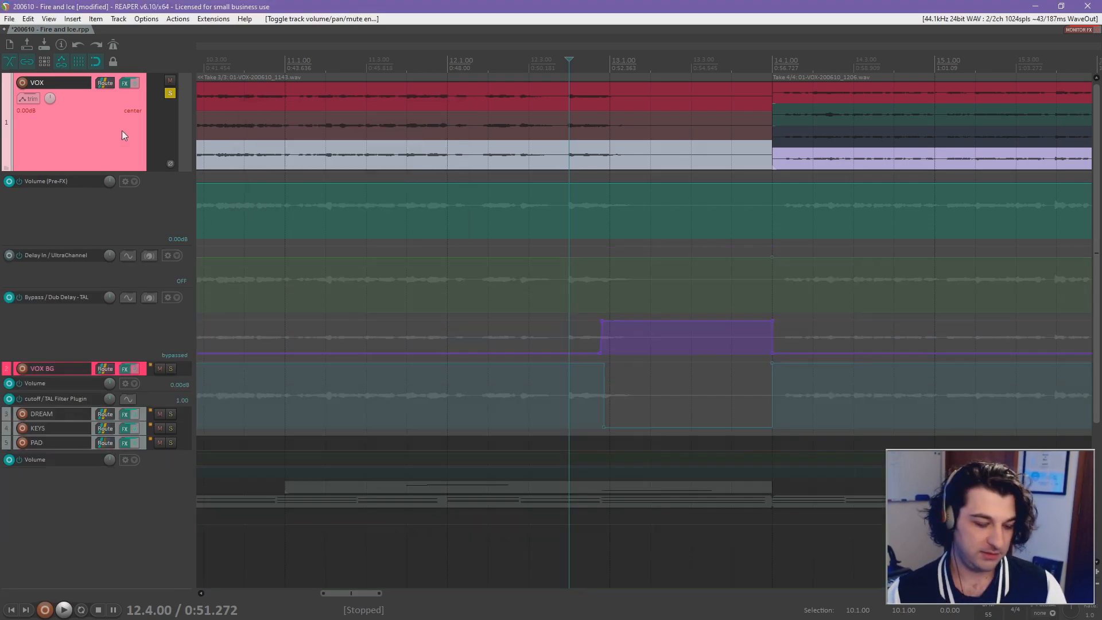
pyautogui.click(30, 98)
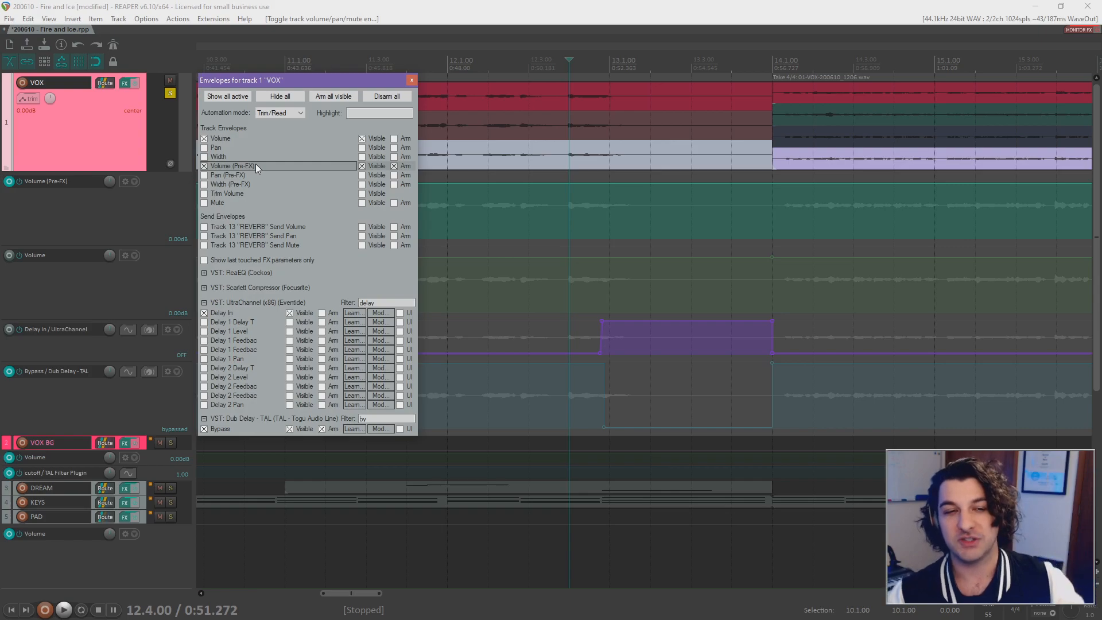
pyautogui.click(412, 80)
# Audition the vocal from 10.1.00 and from 10.3.00 in short stretches to find the breath between phrases.
pyautogui.scroll(-2, 516, 224)
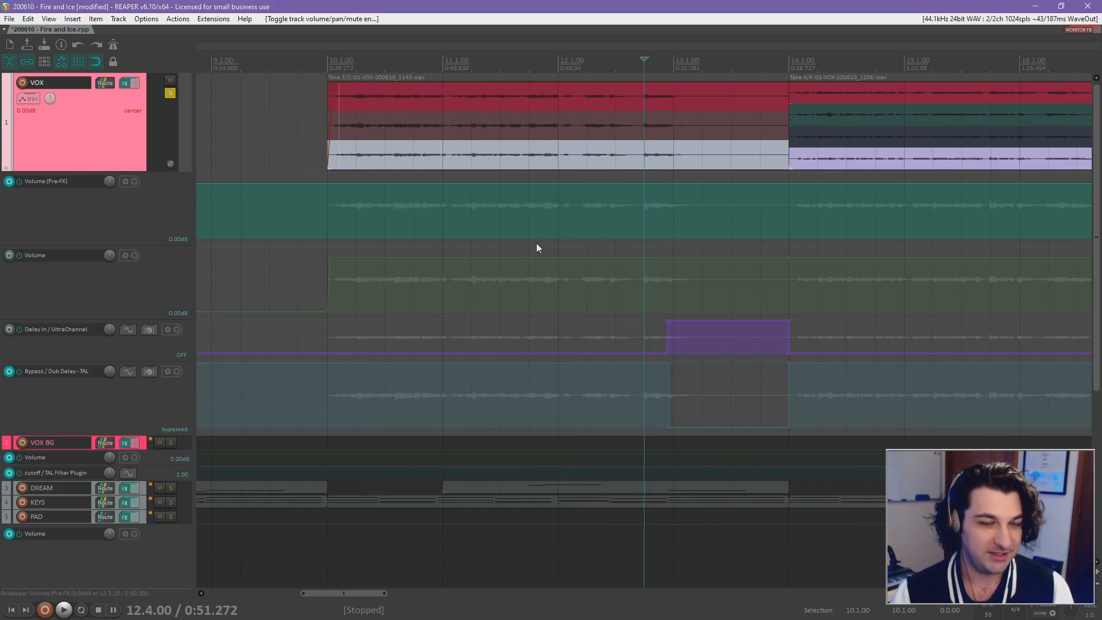
pyautogui.click(334, 205)
pyautogui.press('space')
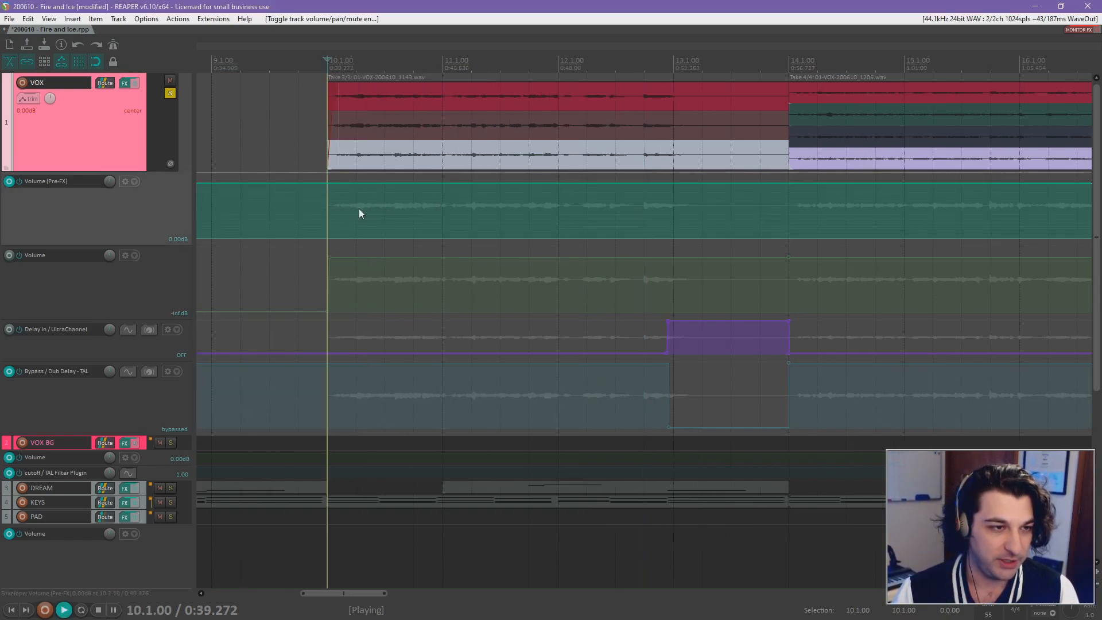
pyautogui.press('space')
pyautogui.scroll(4, 476, 229)
pyautogui.press('space')
pyautogui.press('space')
pyautogui.scroll(-2, 692, 217)
pyautogui.click(772, 218)
pyautogui.press('space')
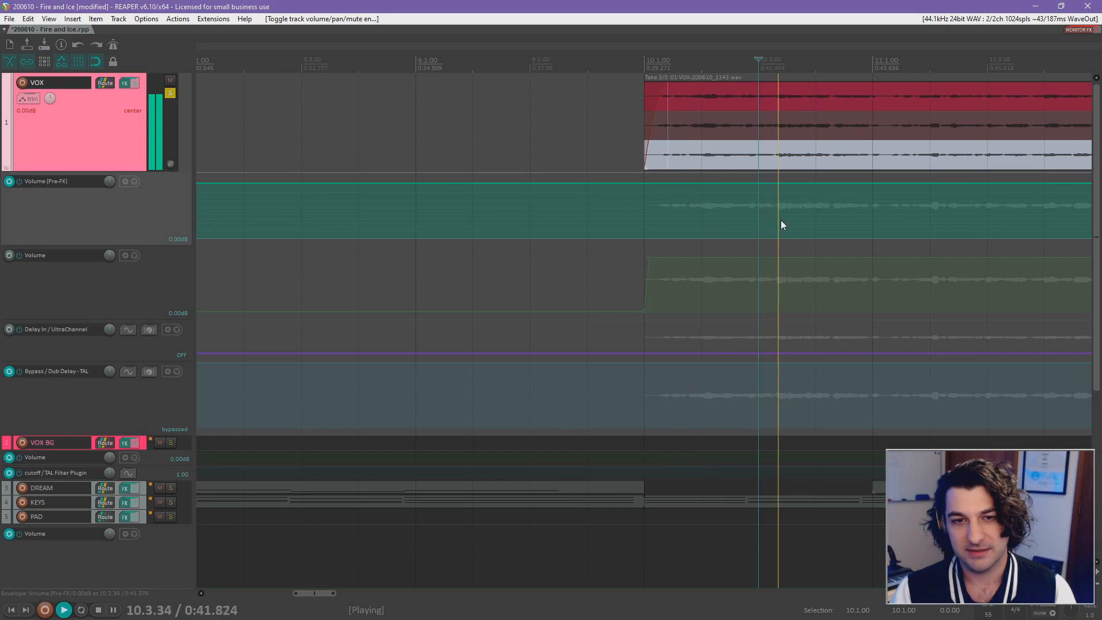
pyautogui.press('space')
pyautogui.press('space')
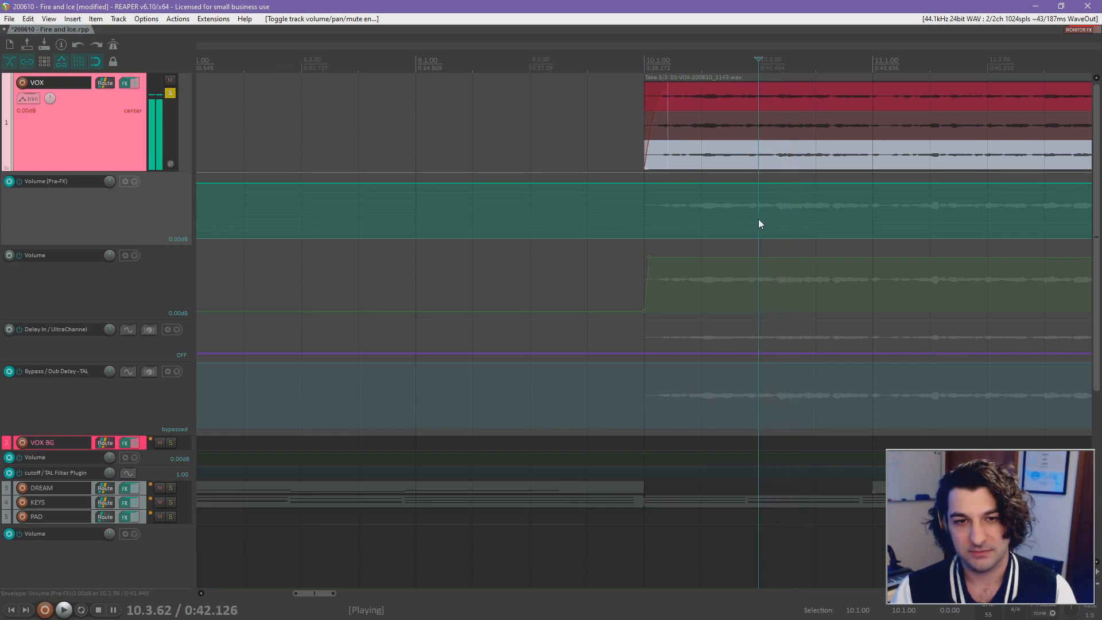
# Turn off snapping and pinpoint the breath with short auditions around 10.3.00, placing the edit cursor at 10.3.05.
pyautogui.press('space')
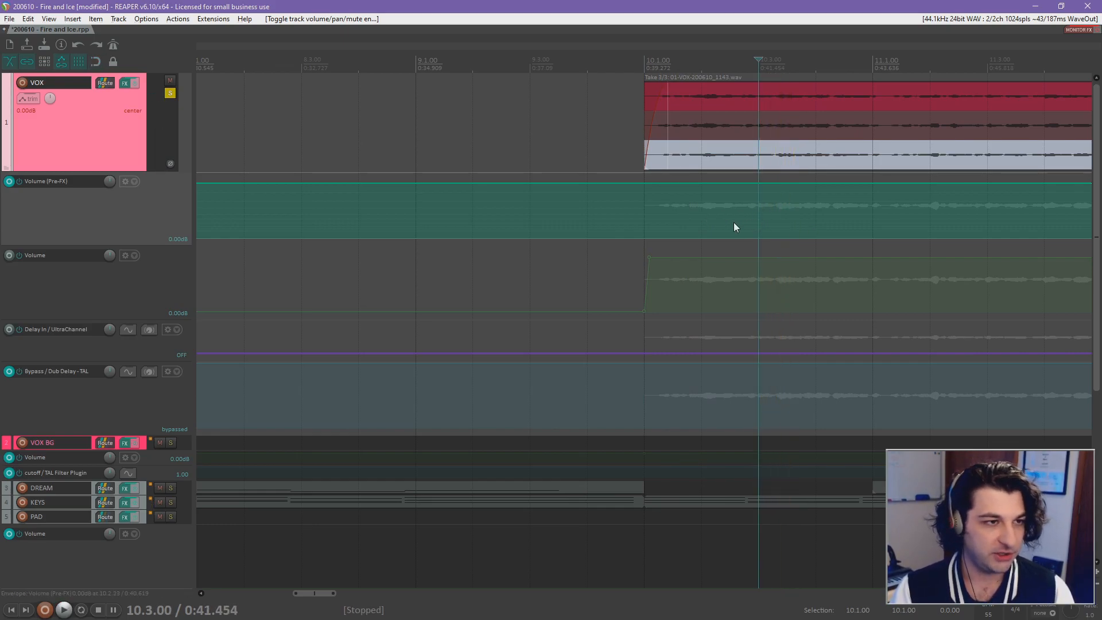
pyautogui.click(734, 214)
pyautogui.press('space')
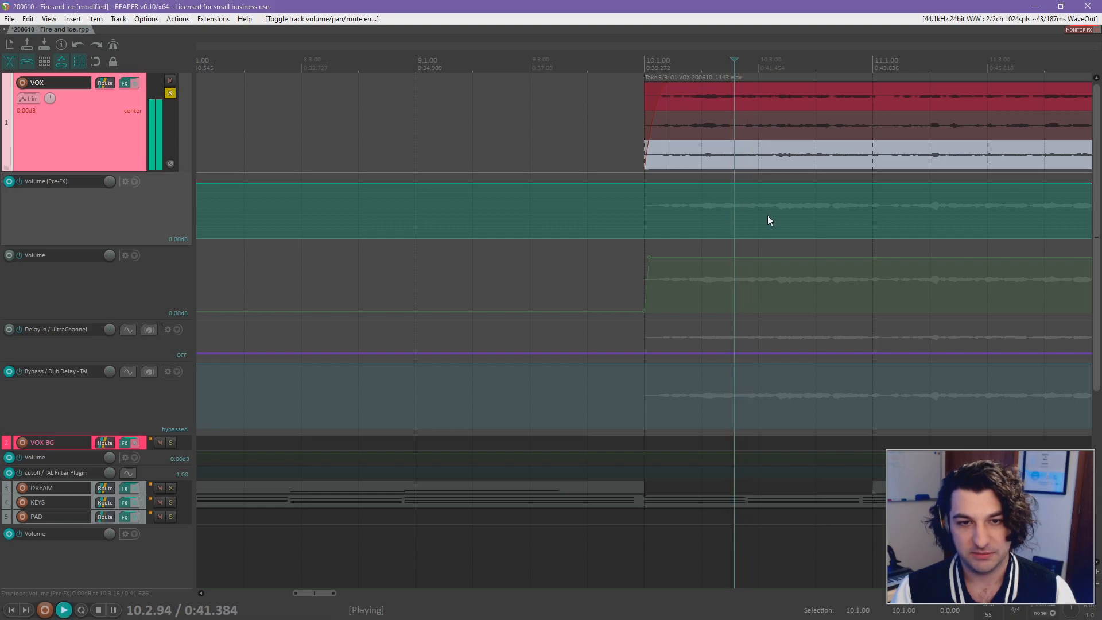
pyautogui.press('space')
pyautogui.click(755, 214)
pyautogui.press('space')
pyautogui.press('space')
pyautogui.click(761, 214)
pyautogui.press('space')
pyautogui.press('space')
pyautogui.scroll(3, 812, 225)
pyautogui.press('space')
pyautogui.press('space')
pyautogui.scroll(2, 687, 220)
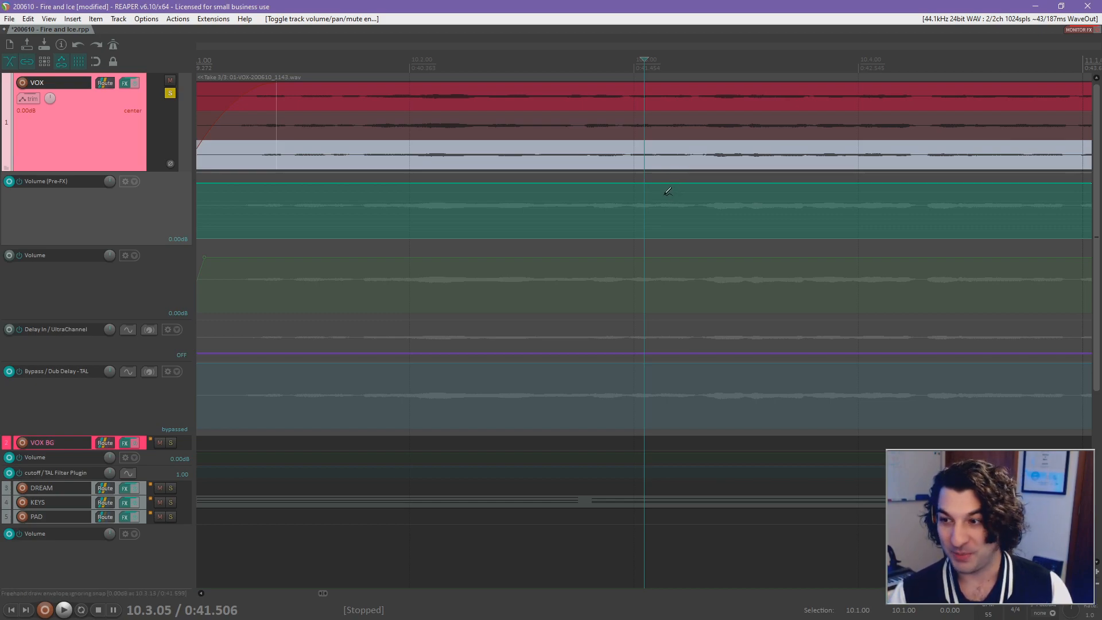
# Draw a dip to about -24 dB in the Volume (Pre-FX) envelope over the breath after 10.3.00, and audition it from 10.2.62.
pyautogui.moveTo(637, 198)
pyautogui.mouseDown()
pyautogui.moveTo(643, 212)
pyautogui.moveTo(696, 213)
pyautogui.mouseUp()
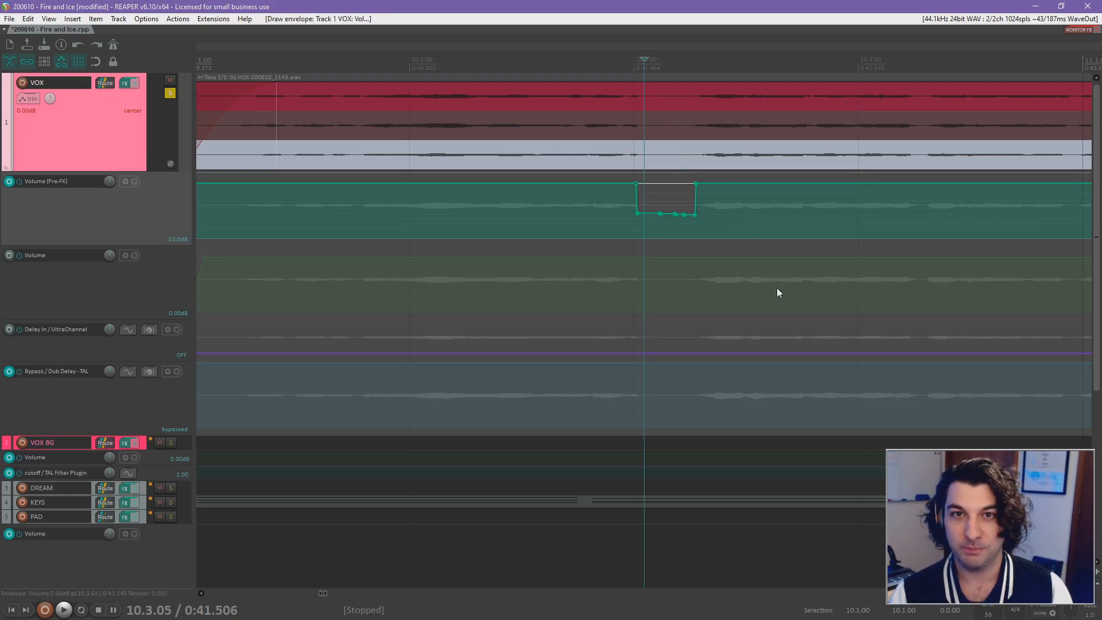
pyautogui.click(548, 211)
pyautogui.press('space')
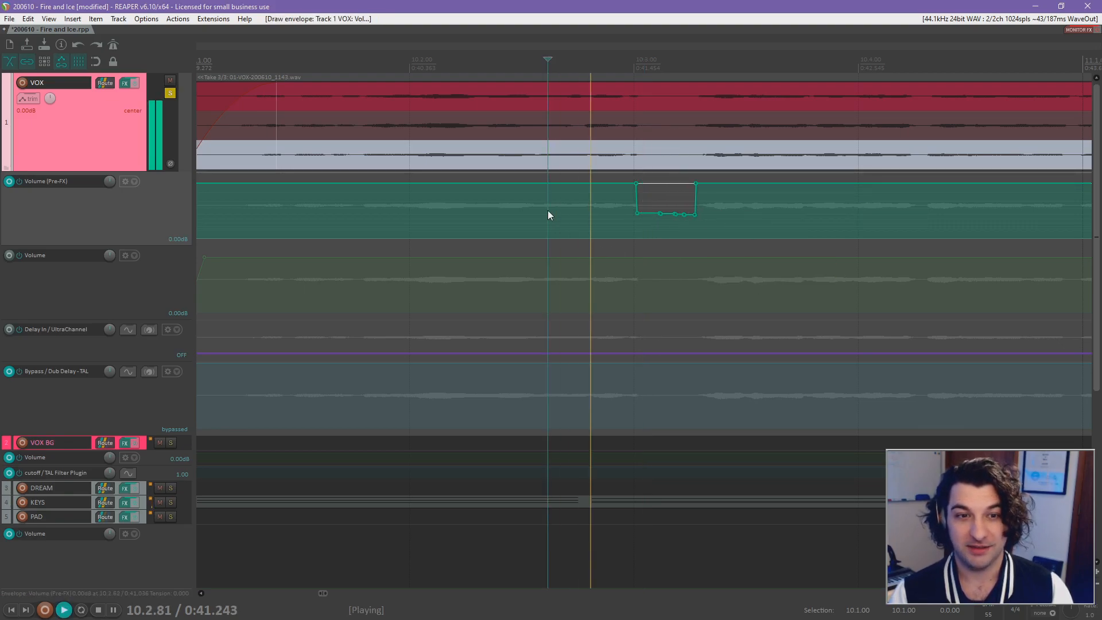
pyautogui.press('space')
# Try a time selection spanning the Volume (Pre-FX) dip from 10.2.81 to 10.3.49, and undo it.
pyautogui.moveTo(651, 203); pyautogui.dragTo(689, 228)
pyautogui.moveTo(591, 236); pyautogui.dragTo(745, 248)
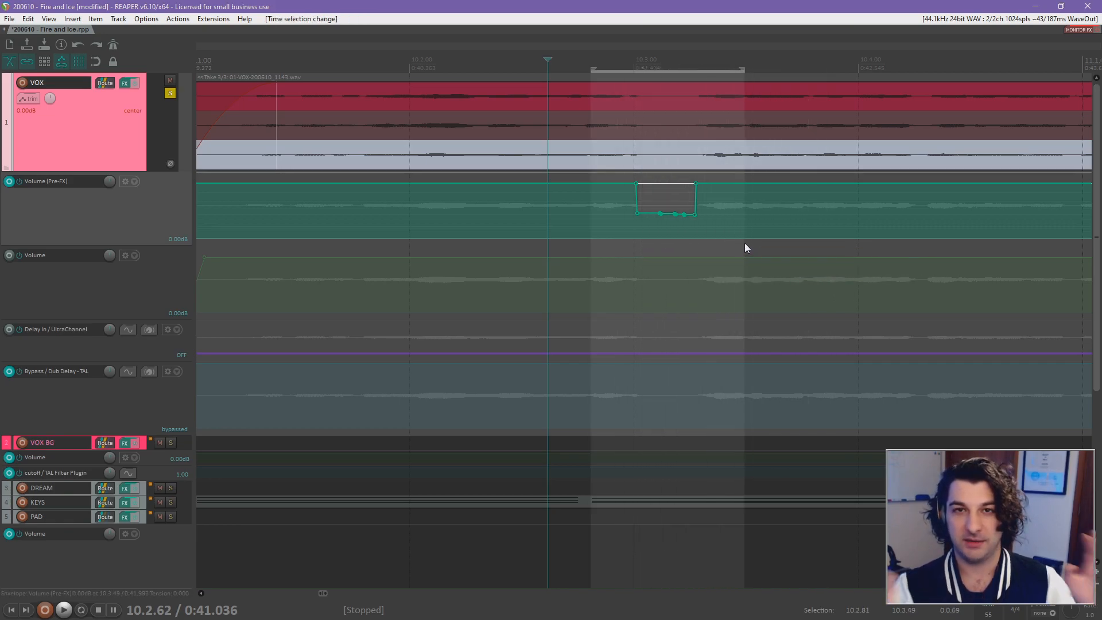
pyautogui.hotkey('ctrl', 'z')
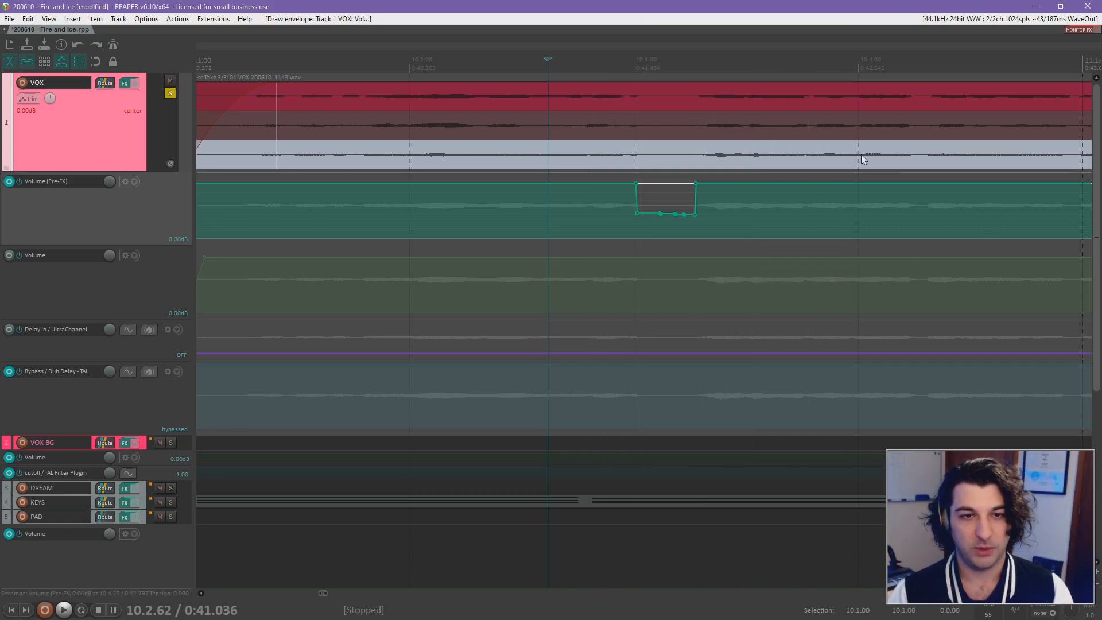
# Delete the extra points along the floor of the Volume (Pre-FX) dip, keeping only its corner points.
pyautogui.moveTo(652, 199); pyautogui.dragTo(688, 223)
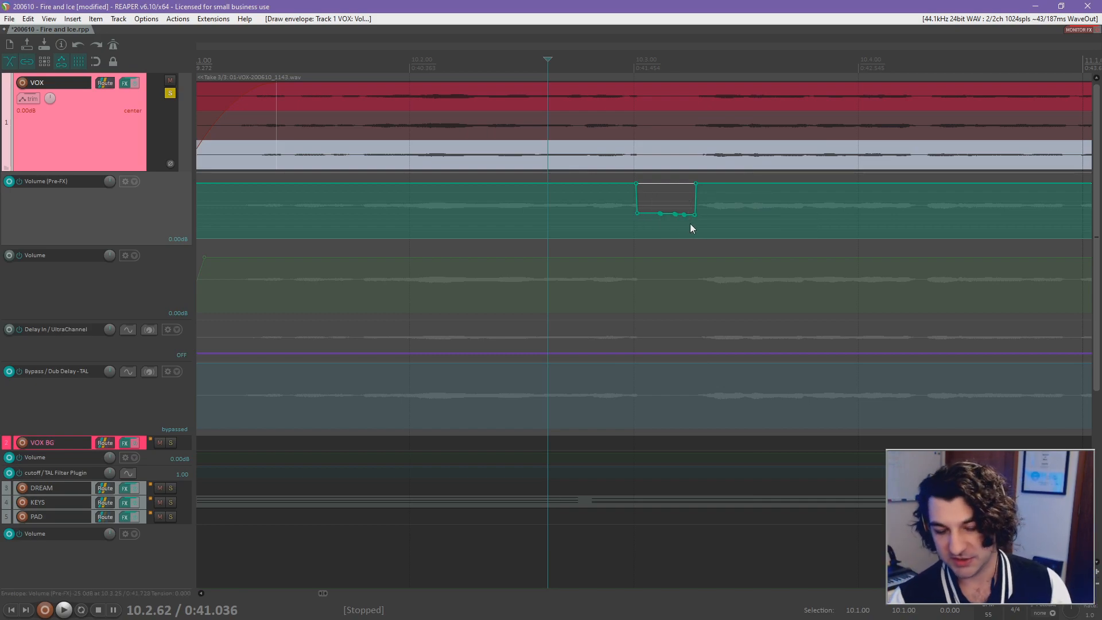
pyautogui.scroll(2, 690, 224)
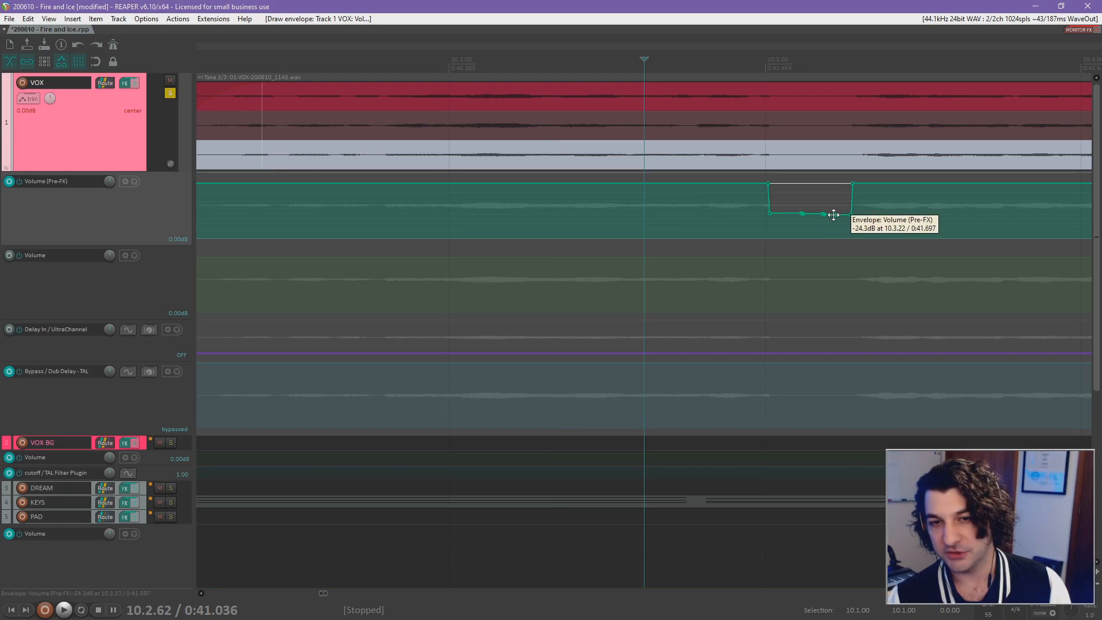
pyautogui.press('Delete')
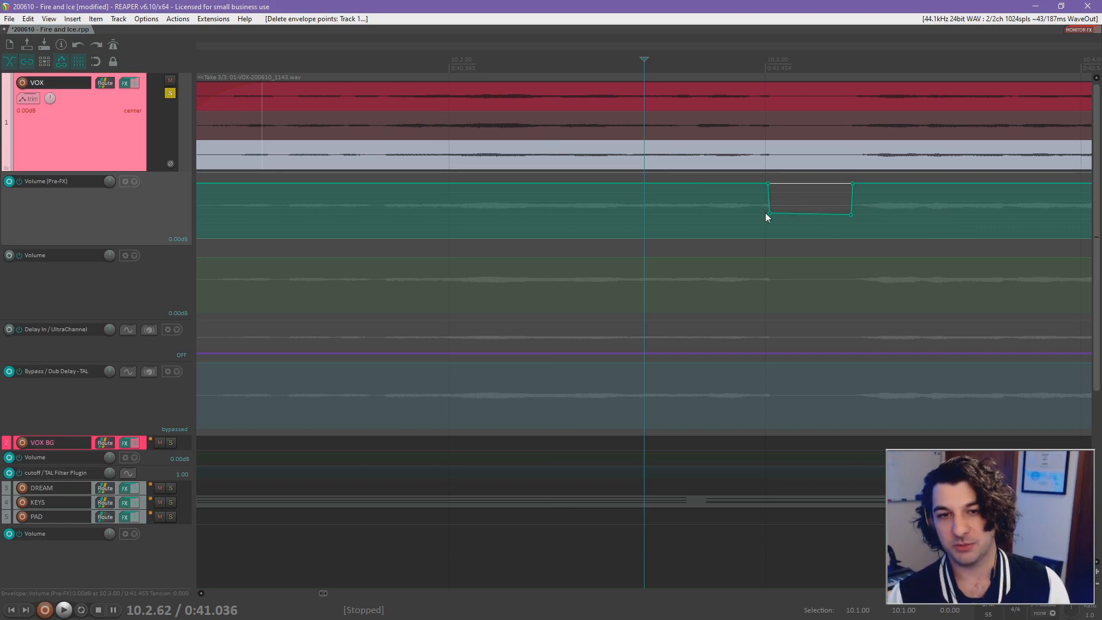
# Audition the dip from 10.2.62 and raise its floor points to about -12 dB.
pyautogui.press('space')
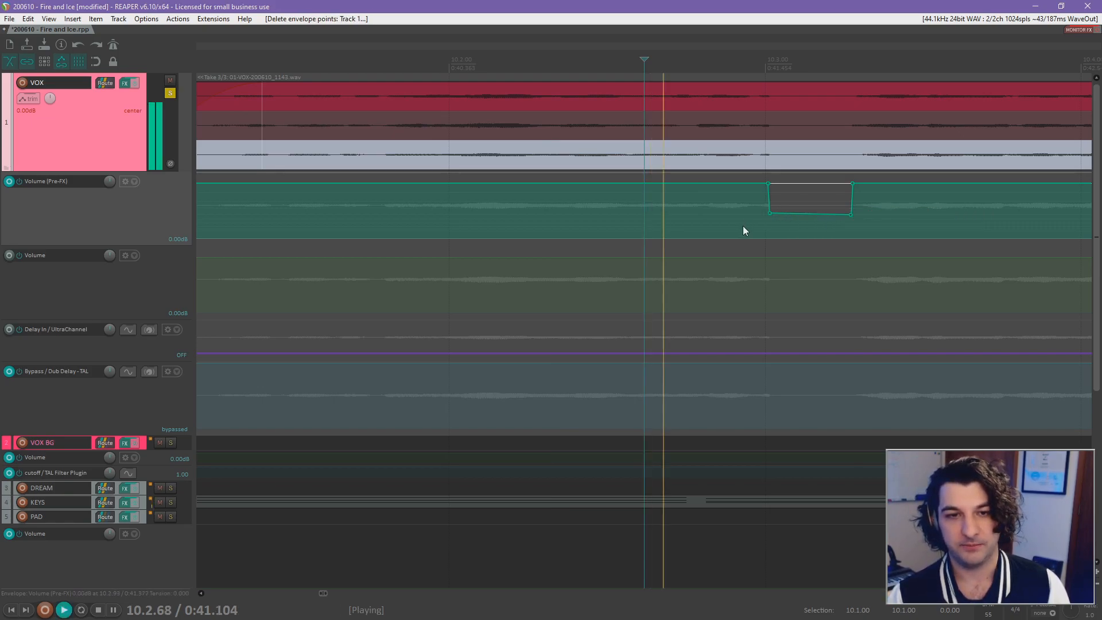
pyautogui.press('space')
pyautogui.click(824, 208)
pyautogui.scroll(2, 832, 209)
pyautogui.scroll(1, 831, 209)
pyautogui.moveTo(608, 213); pyautogui.dragTo(620, 196)
pyautogui.moveTo(723, 203); pyautogui.dragTo(723, 196)
# Audition the reduced breath twice from just before the dip, with the edit cursor ending at 10.2.88.
pyautogui.click(451, 210)
pyautogui.press('space')
pyautogui.press('space')
pyautogui.click(376, 212)
pyautogui.press('space')
pyautogui.press('space')
# Lengthen the fade into the dip by replacing its first floor point with one at 10.3.07, raise the floor further, and audition the result.
pyautogui.keyDown('shift'); pyautogui.click(551, 202); pyautogui.keyUp('shift')
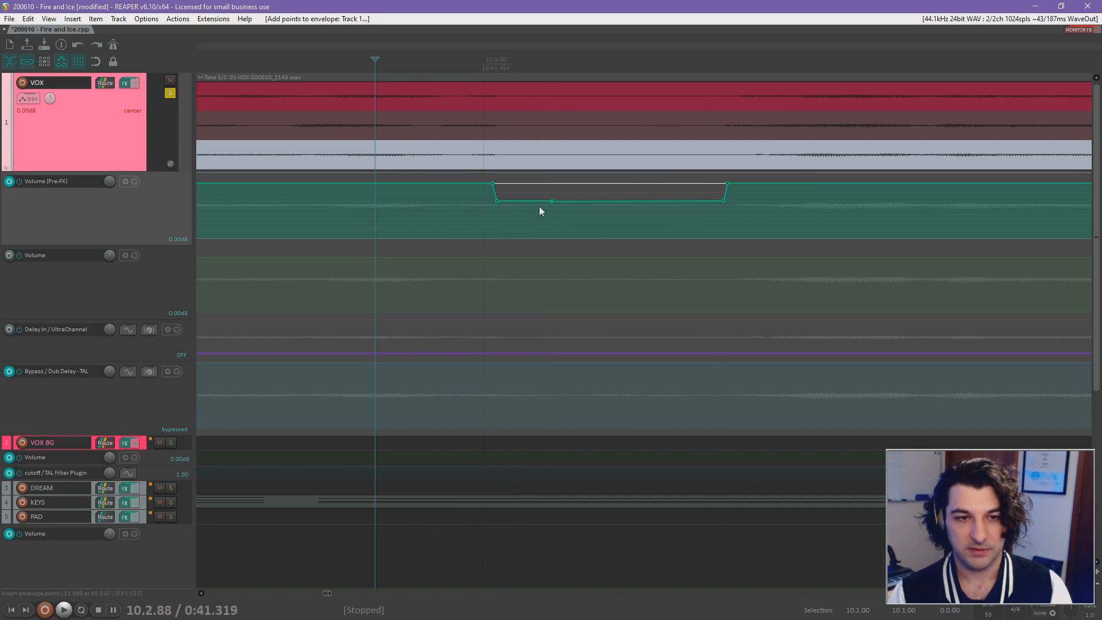
pyautogui.keyDown('alt'); pyautogui.click(497, 201); pyautogui.keyUp('alt')
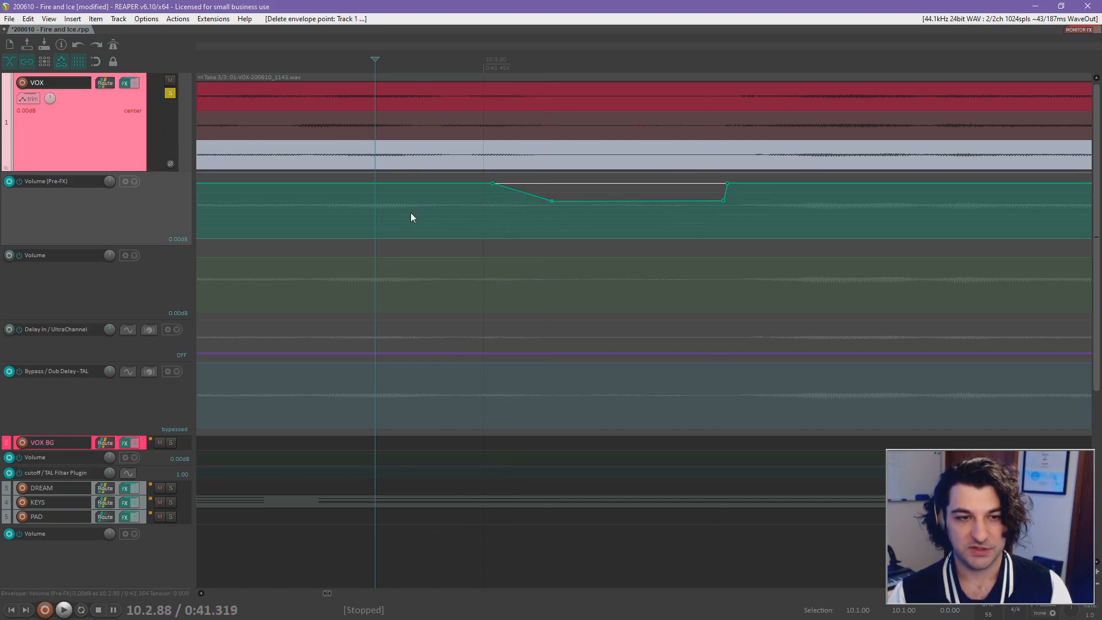
pyautogui.press('space')
pyautogui.press('space')
pyautogui.moveTo(688, 202); pyautogui.dragTo(690, 185)
pyautogui.press('space')
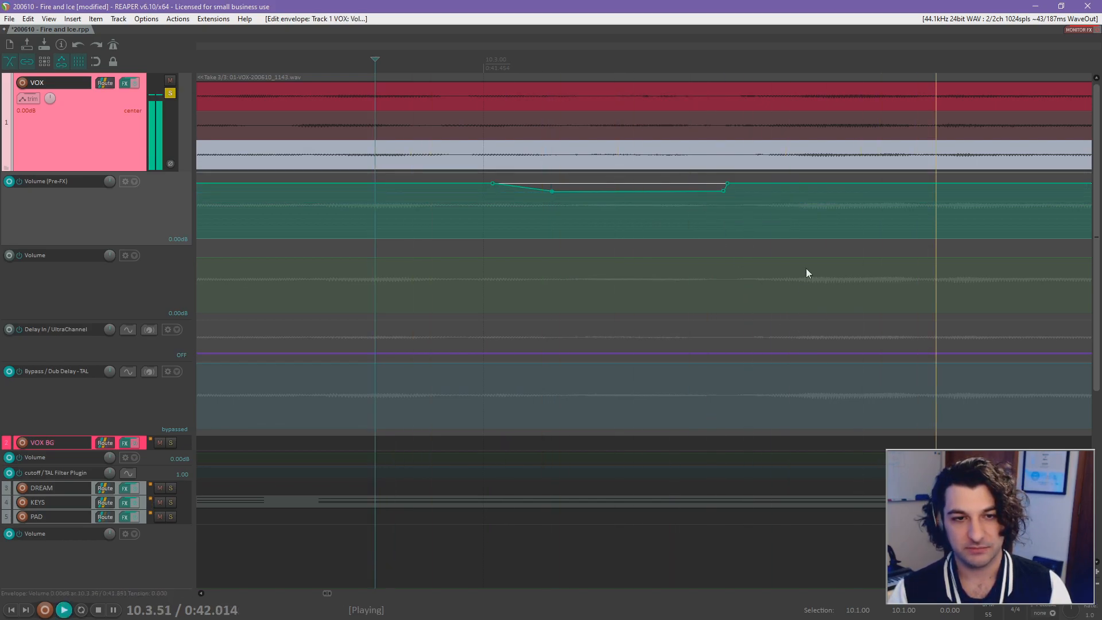
# Audition the reduced breath twice from 10.1.84 to hear the Volume (Pre-FX) dip in context.
pyautogui.press('space')
pyautogui.scroll(-5, 615, 224)
pyautogui.click(585, 221)
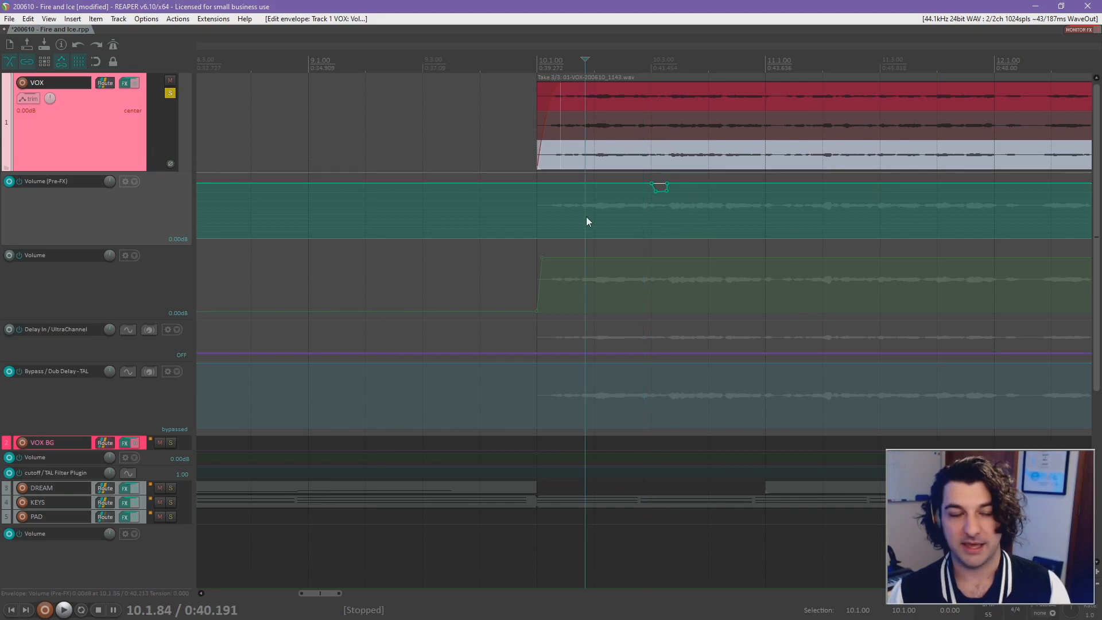
pyautogui.press('space')
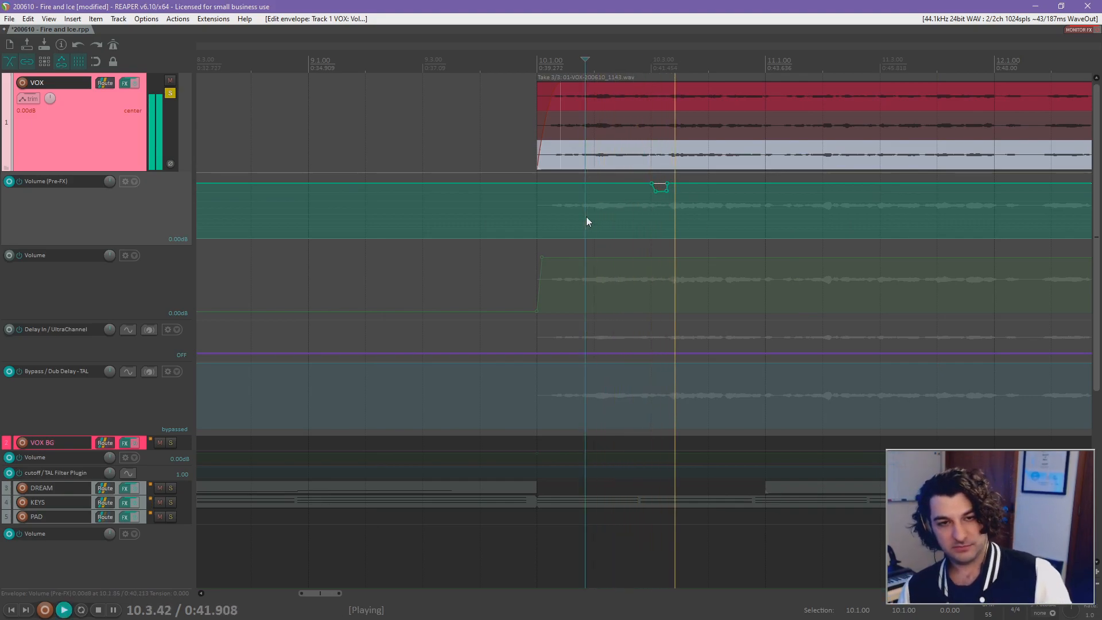
pyautogui.press('space')
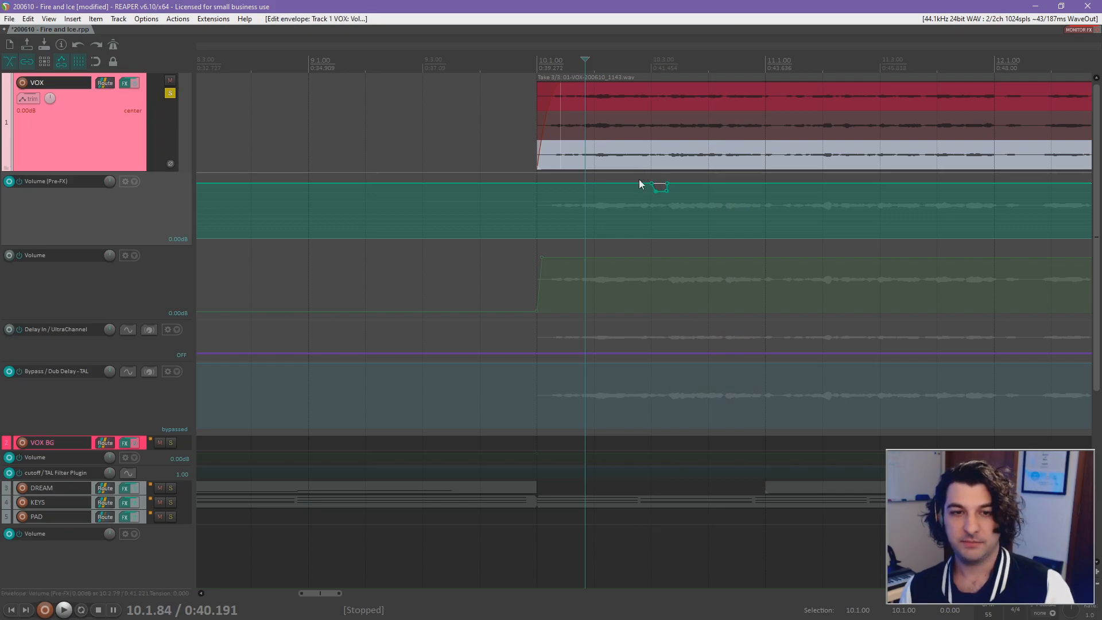
pyautogui.press('space')
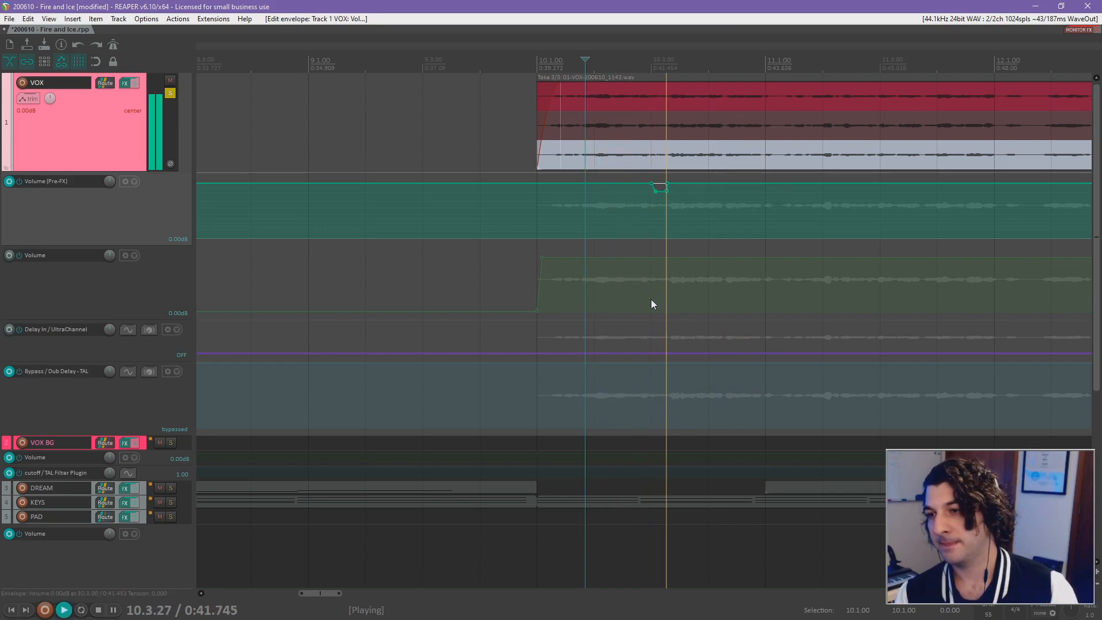
pyautogui.press('space')
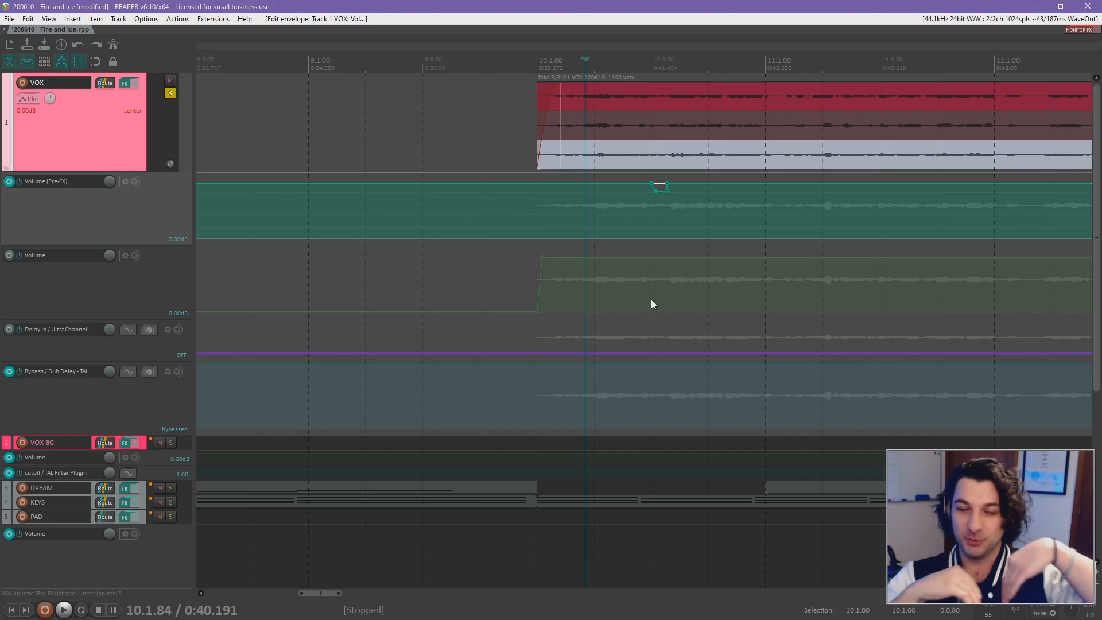
# Locate the next breath on the VOX track around 11.1.00 by auditioning from 10.4.21 and from 10.4.73.
pyautogui.click(658, 216)
pyautogui.scroll(3, 658, 217)
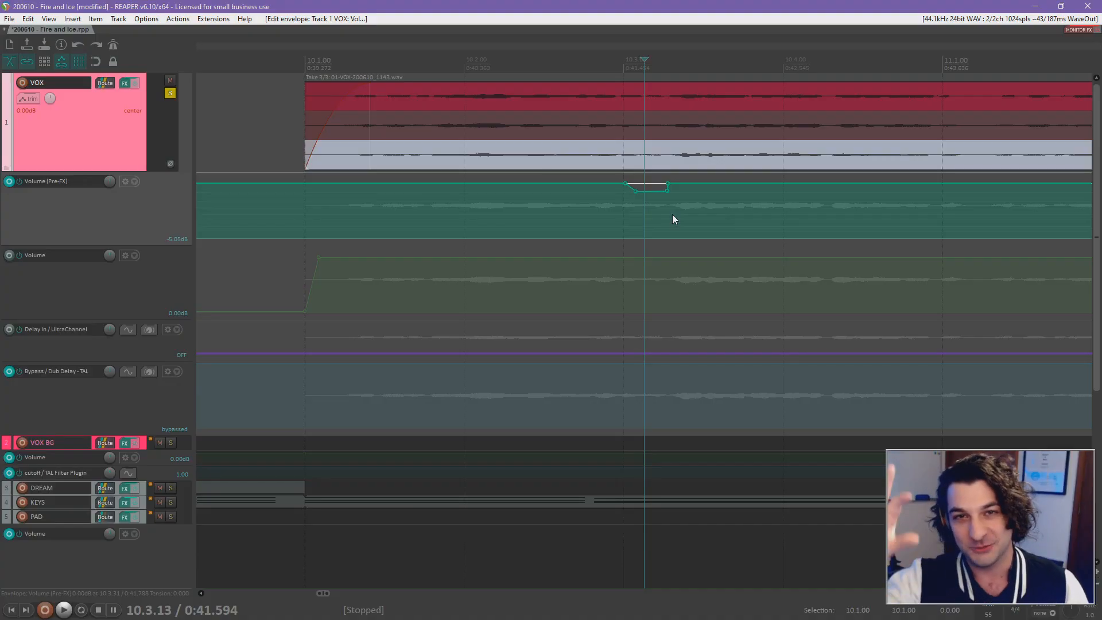
pyautogui.scroll(-2, 716, 202)
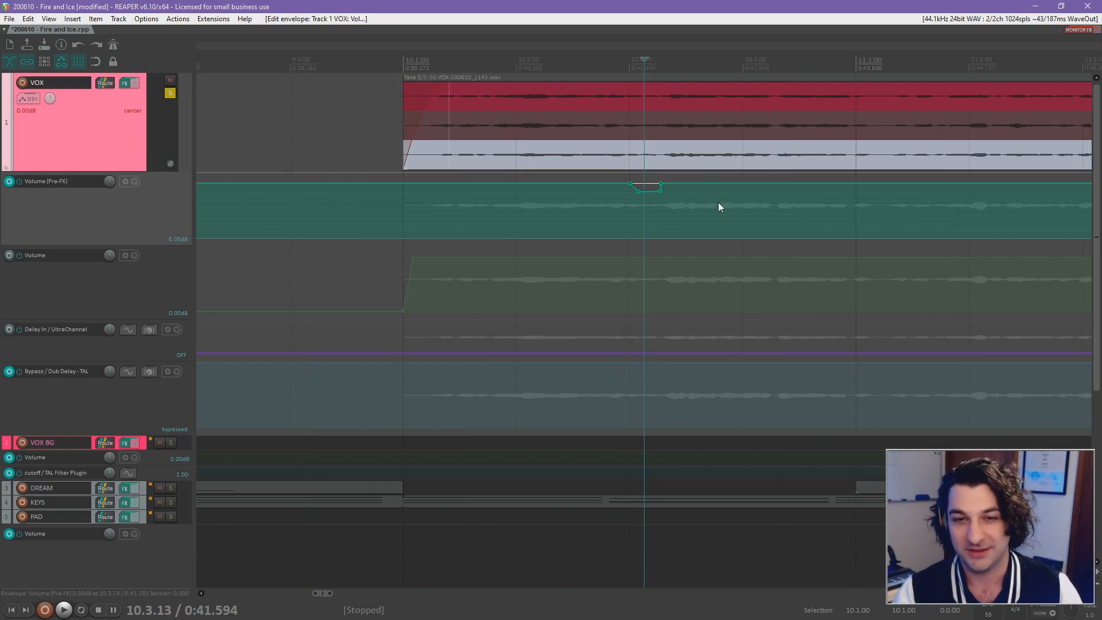
pyautogui.scroll(-2, 718, 218)
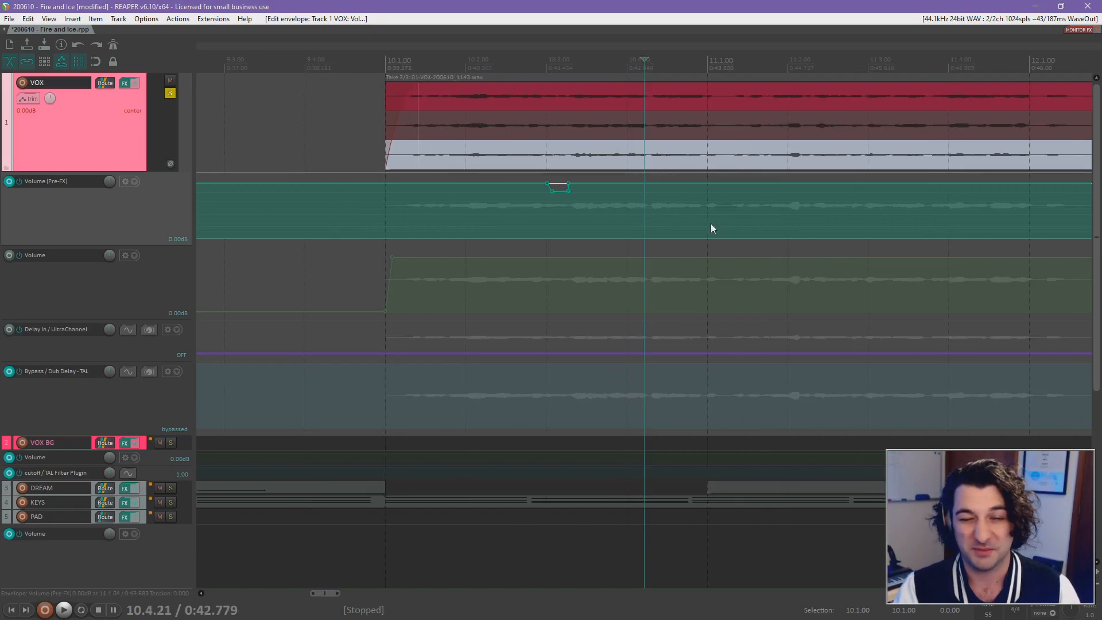
pyautogui.press('space')
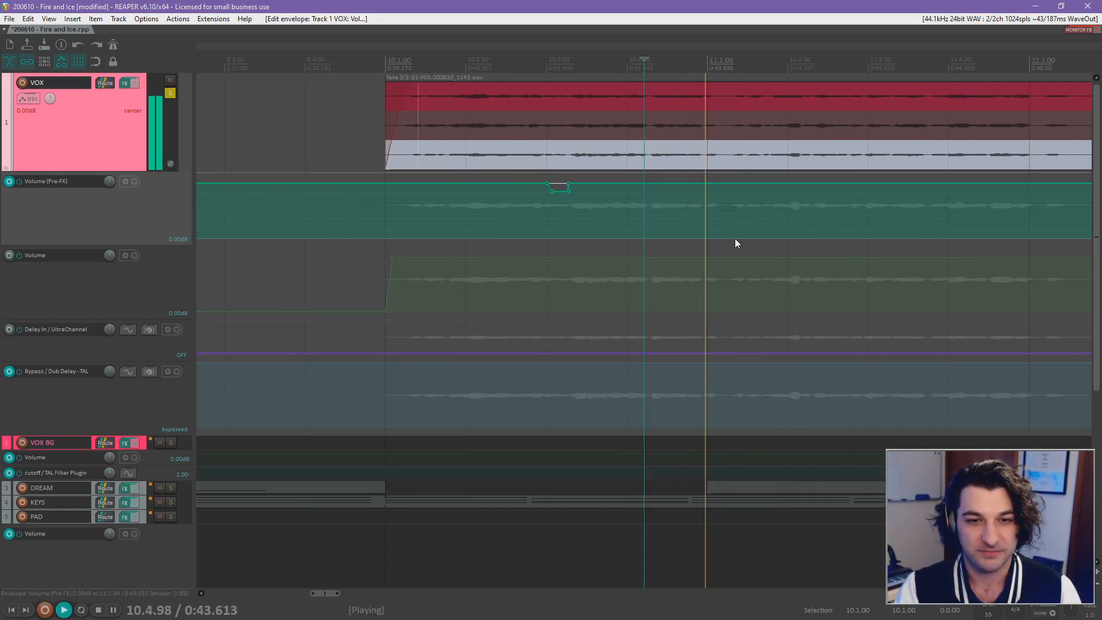
pyautogui.click(696, 224)
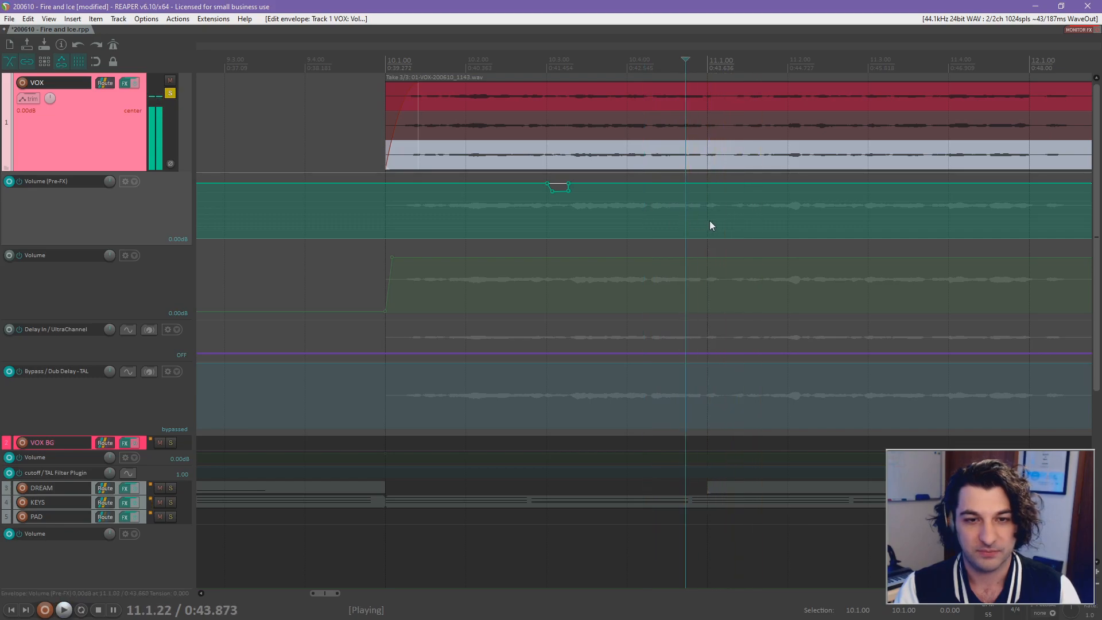
pyautogui.press('space')
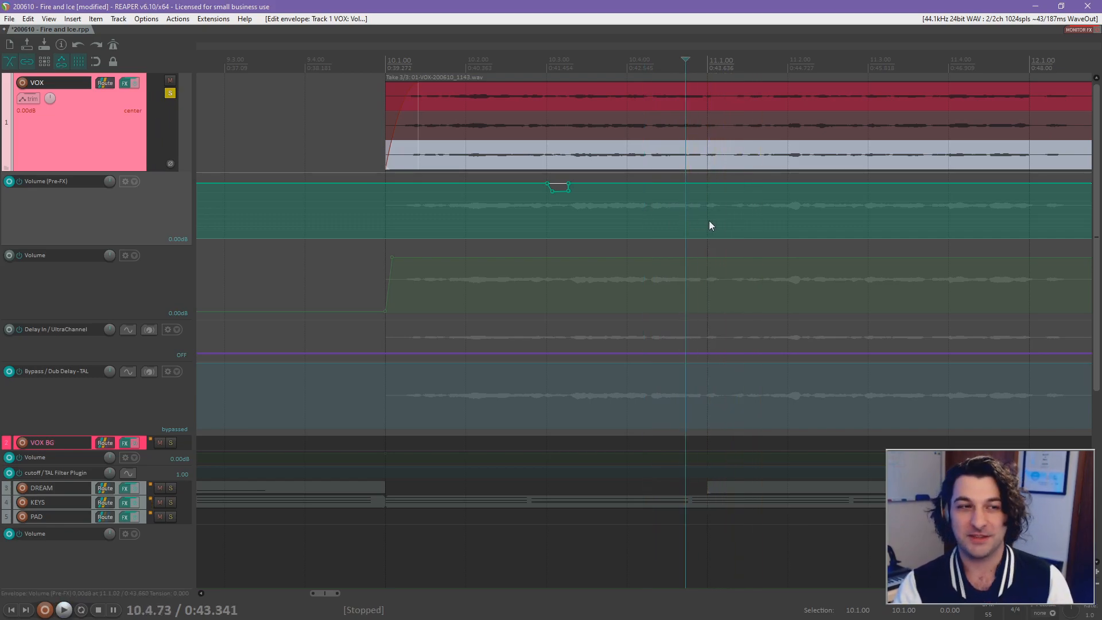
# Create a second Volume (Pre-FX) dip of about -9 dB over the breath just after 11.1.00.
pyautogui.click(706, 226)
pyautogui.scroll(5, 702, 230)
pyautogui.moveTo(653, 197)
pyautogui.mouseDown()
pyautogui.moveTo(731, 199)
pyautogui.moveTo(655, 190)
pyautogui.mouseUp()
pyautogui.press('Delete')
pyautogui.scroll(2, 673, 207)
pyautogui.keyDown('alt'); pyautogui.click(645, 197); pyautogui.keyUp('alt')
pyautogui.moveTo(753, 198); pyautogui.dragTo(753, 194)
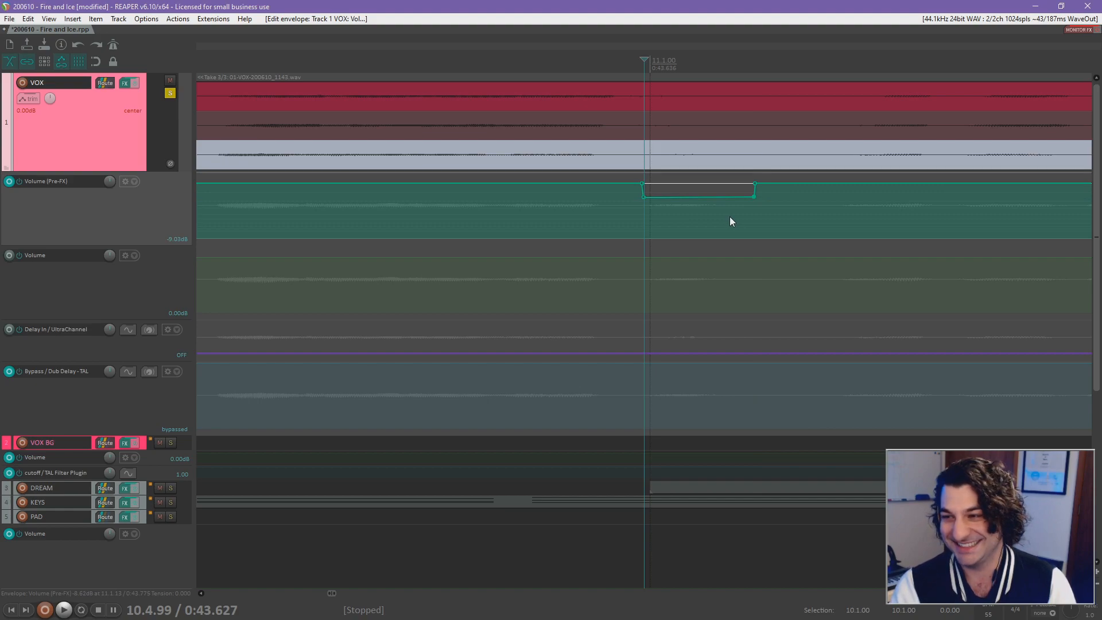
# Inspect the new dip's edges and audition it from 10.3.92.
pyautogui.scroll(2, 689, 224)
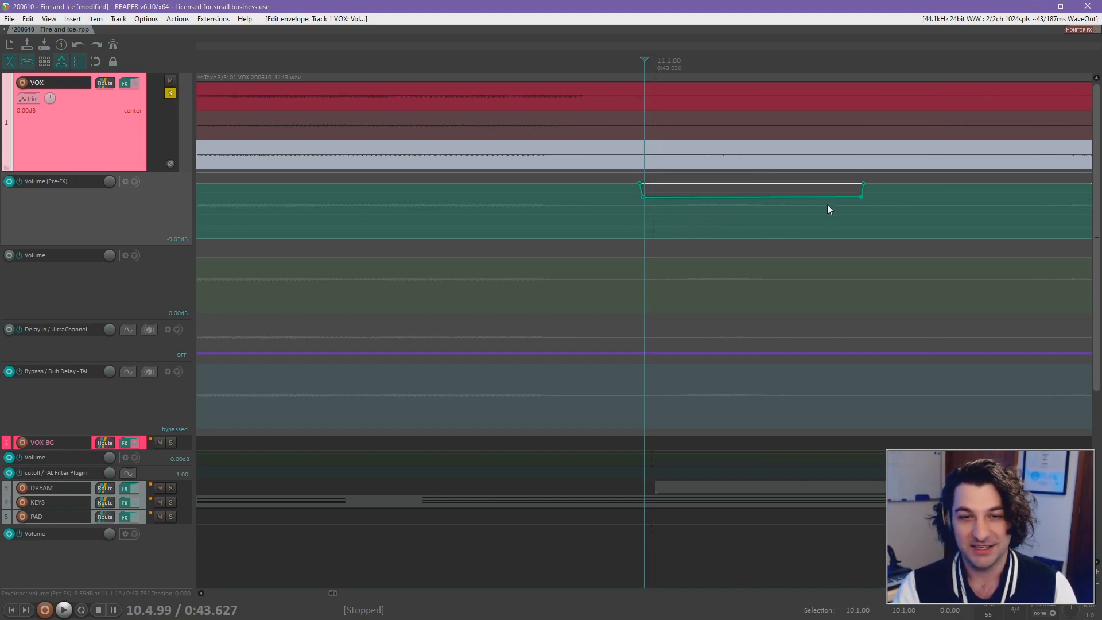
pyautogui.scroll(-2, 764, 230)
pyautogui.click(305, 220)
pyautogui.press('space')
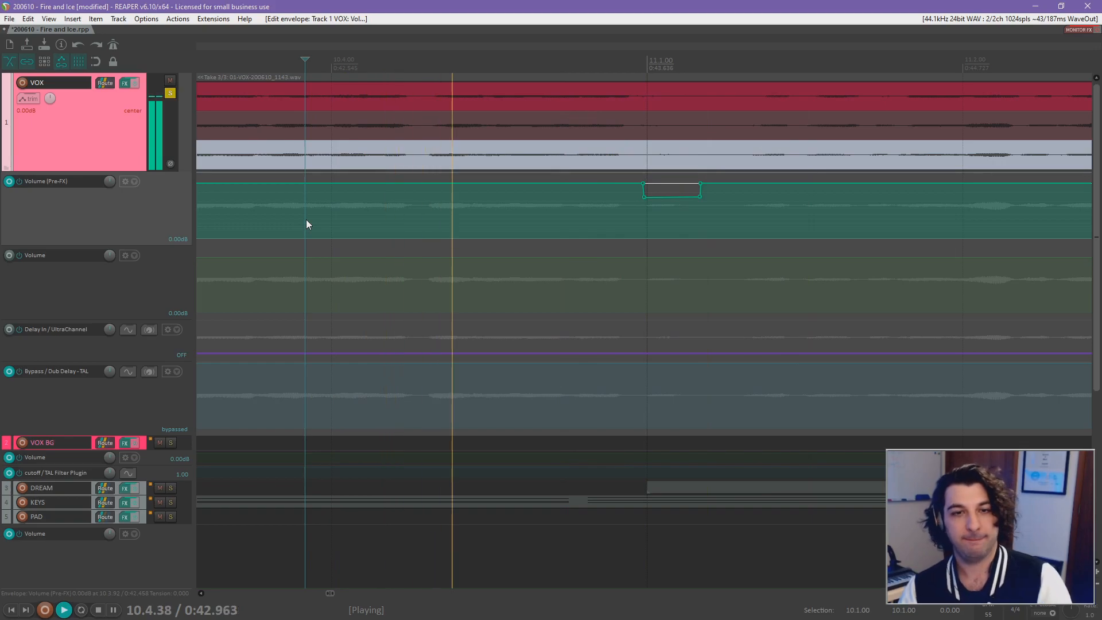
pyautogui.press('space')
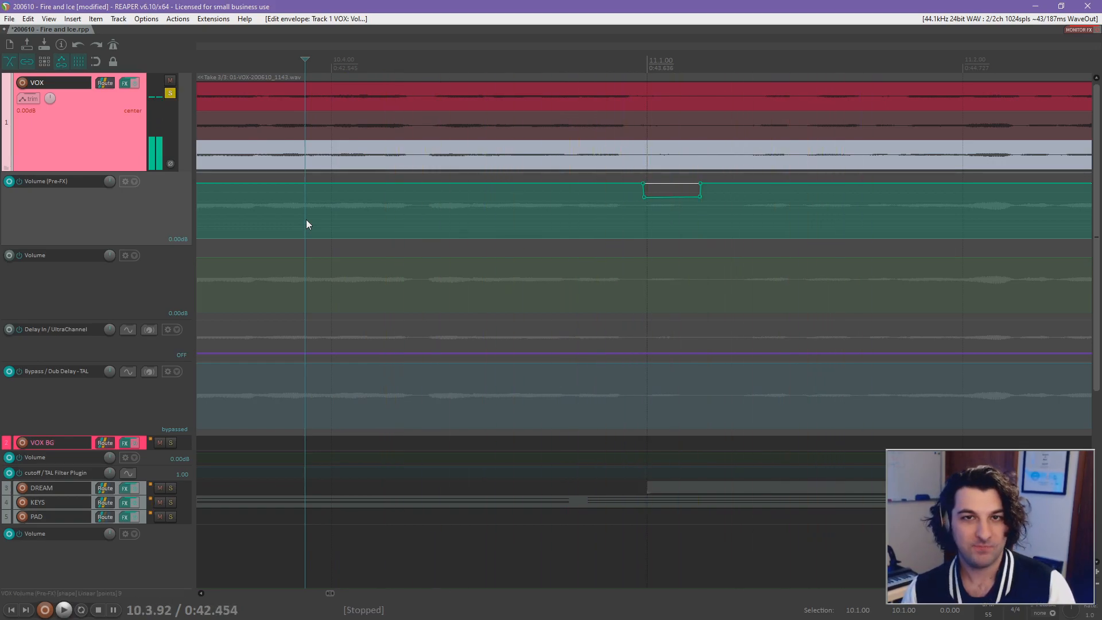
# Move the second dip's floor points inward for softer fades, raise them to about -7 dB, and audition the result.
pyautogui.moveTo(644, 197); pyautogui.dragTo(649, 195)
pyautogui.press('space')
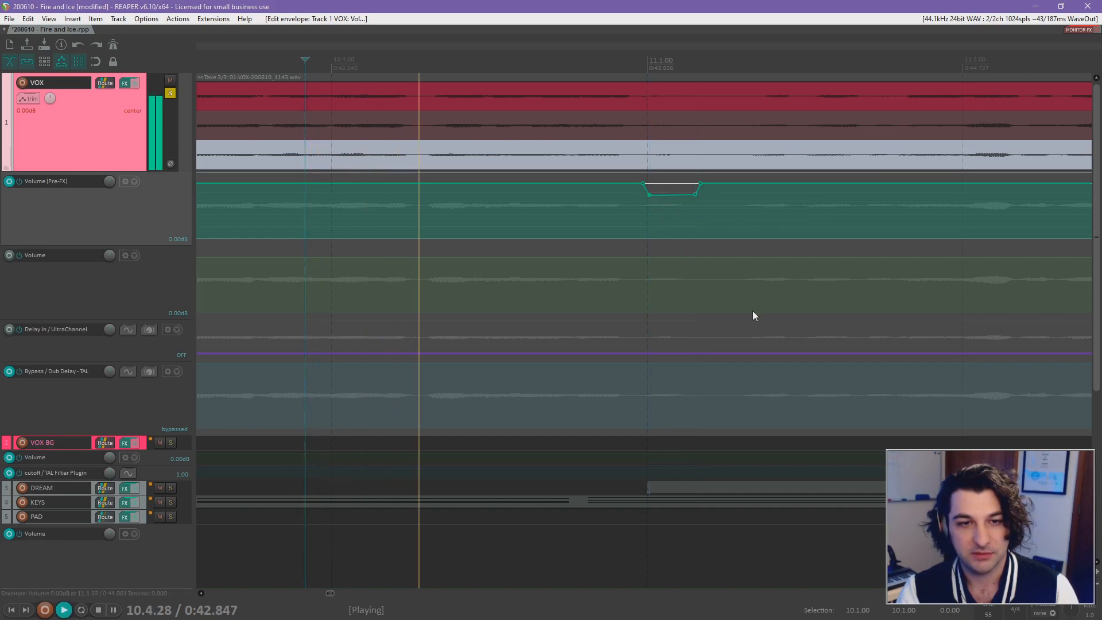
pyautogui.click(618, 226)
pyautogui.press('space')
# Delete all points of the dip at 11.1.00 and audition the unreduced breath for comparison.
pyautogui.moveTo(717, 201); pyautogui.dragTo(607, 176)
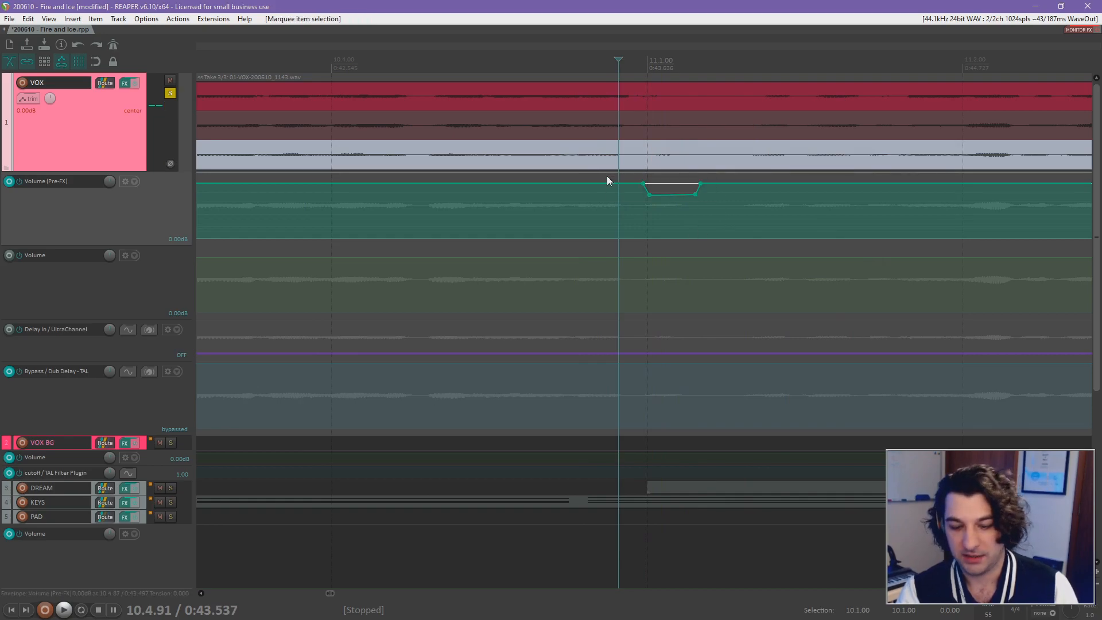
pyautogui.press('Delete')
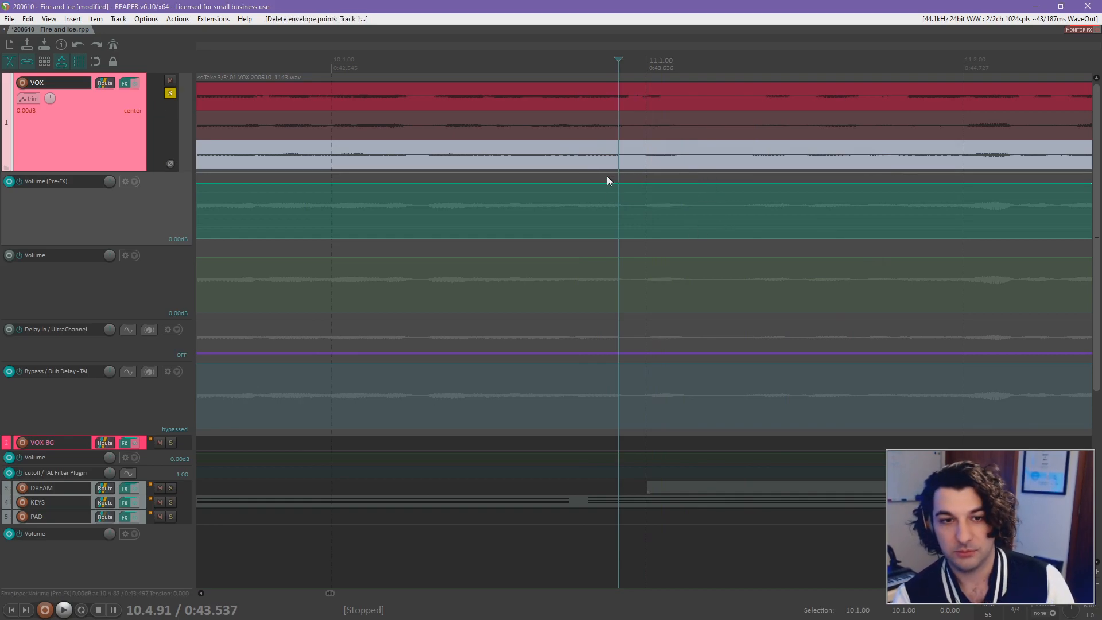
pyautogui.click(435, 216)
pyautogui.press('space')
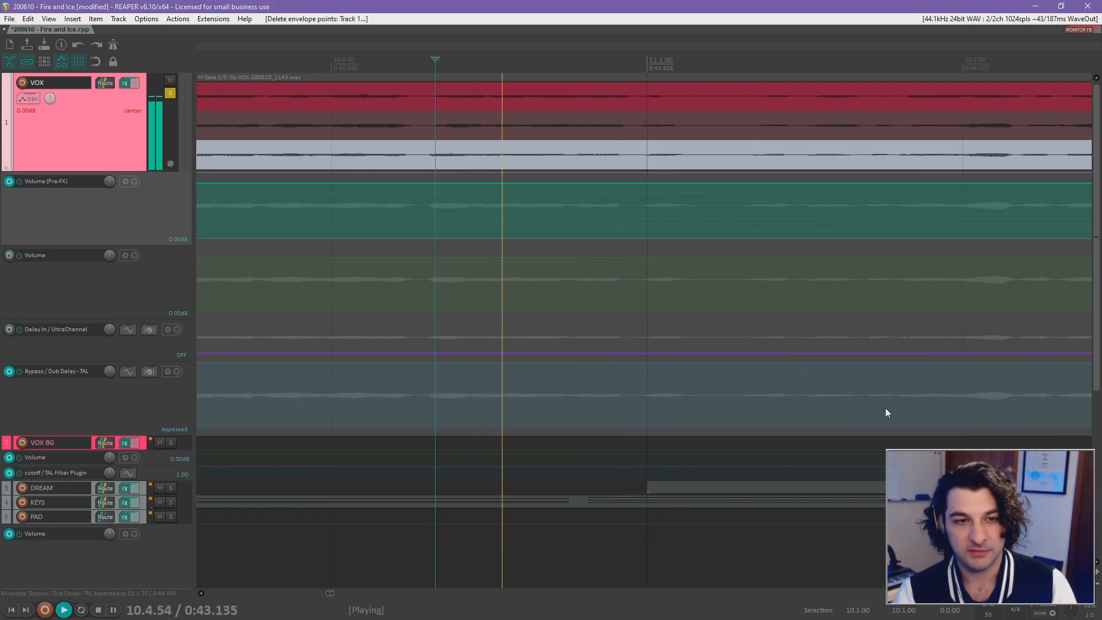
pyautogui.press('space')
# Undo the deletion of the dip's points and audition the reduced breath from the same position.
pyautogui.hotkey('ctrl', 'z')
pyautogui.press('space')
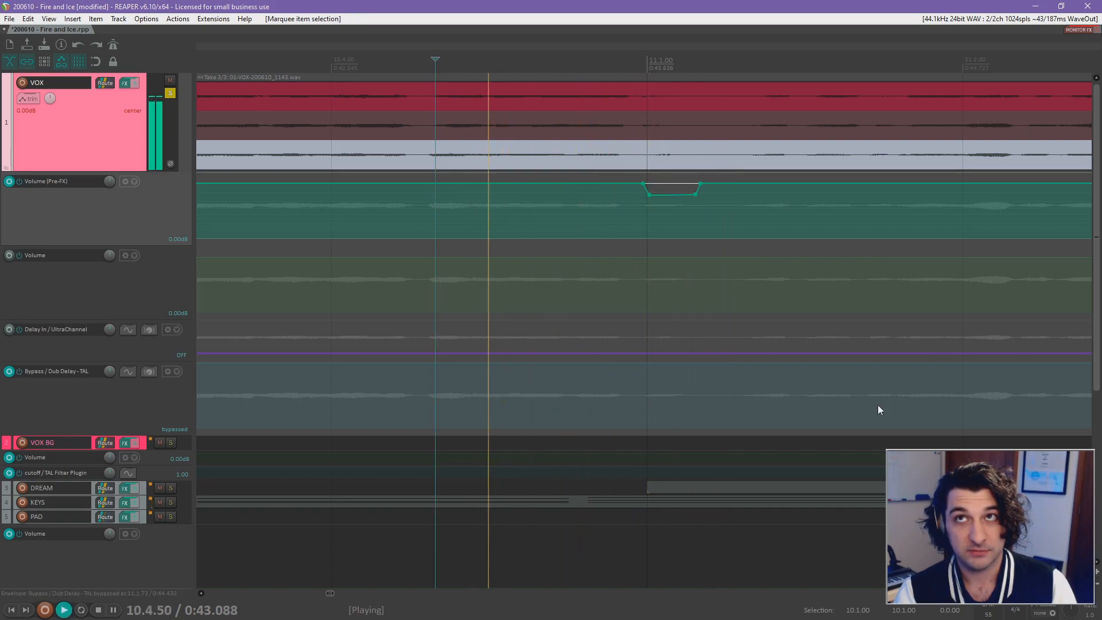
pyautogui.scroll(-4, 725, 312)
pyautogui.press('space')
# Examine the two Volume (Pre-FX) dips near 10.3.00 and 11.1.00, both in context and up close.
pyautogui.click(590, 211)
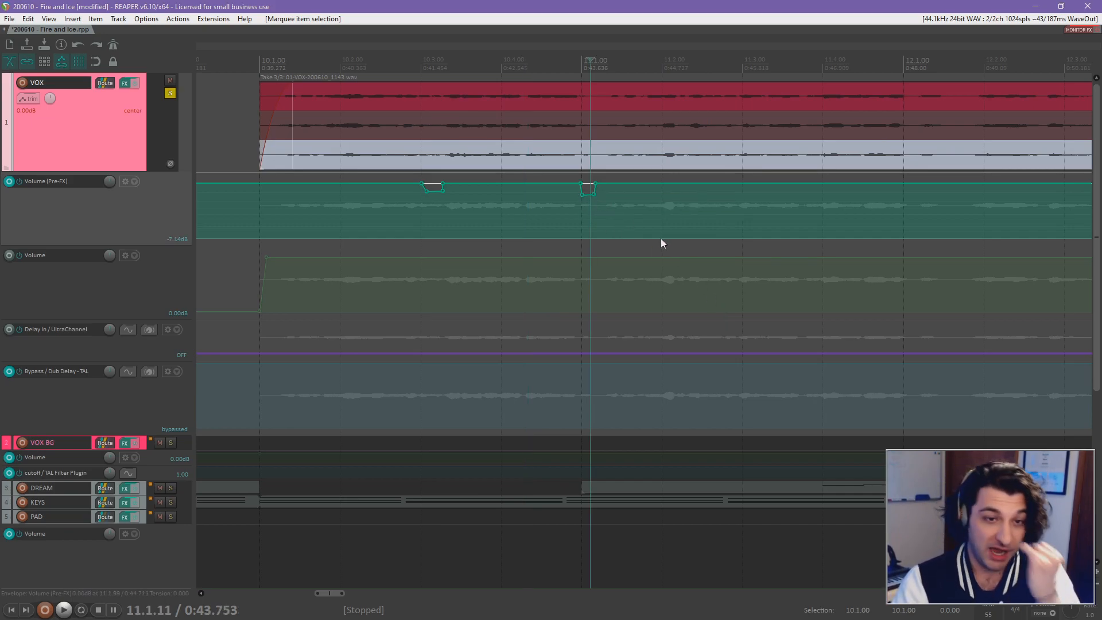
pyautogui.hscroll(-2, 644, 218)
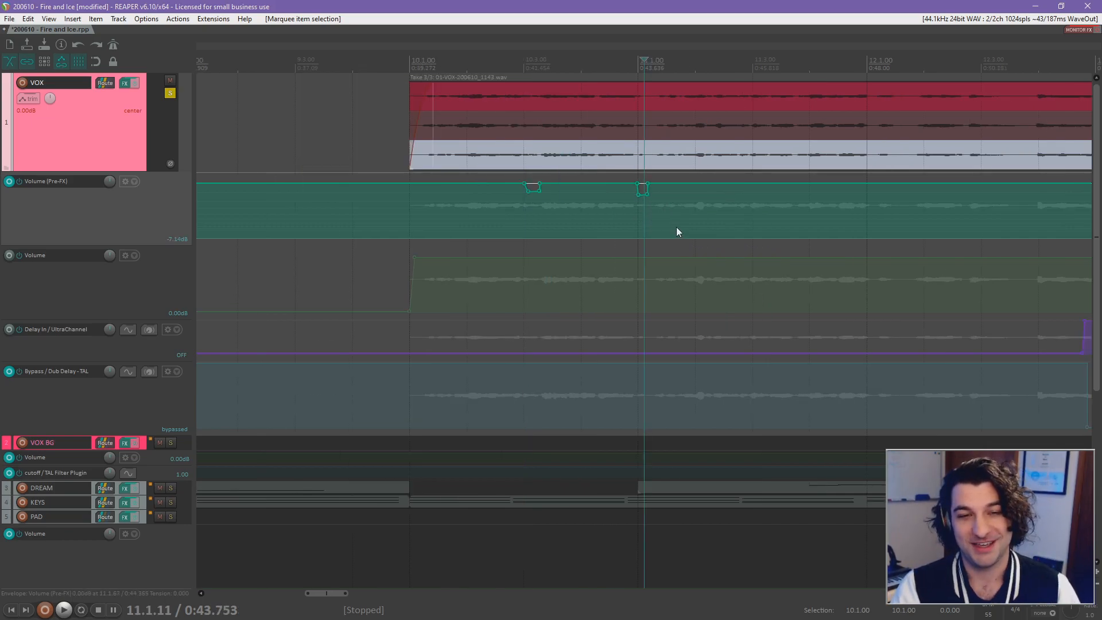
pyautogui.scroll(-4, 676, 226)
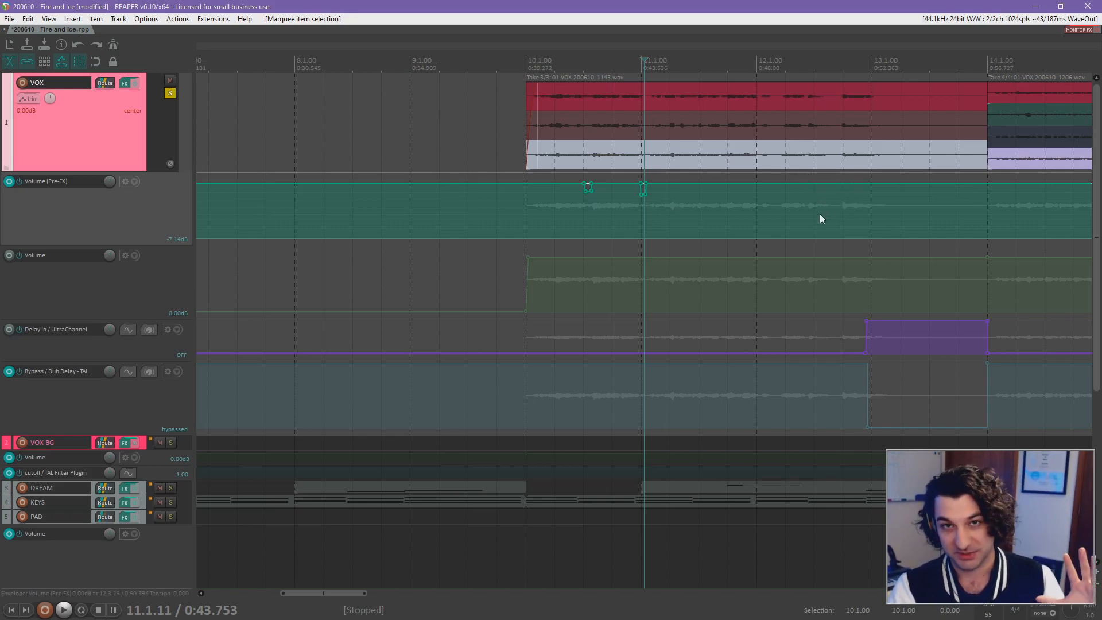
pyautogui.click(649, 213)
pyautogui.scroll(8, 628, 220)
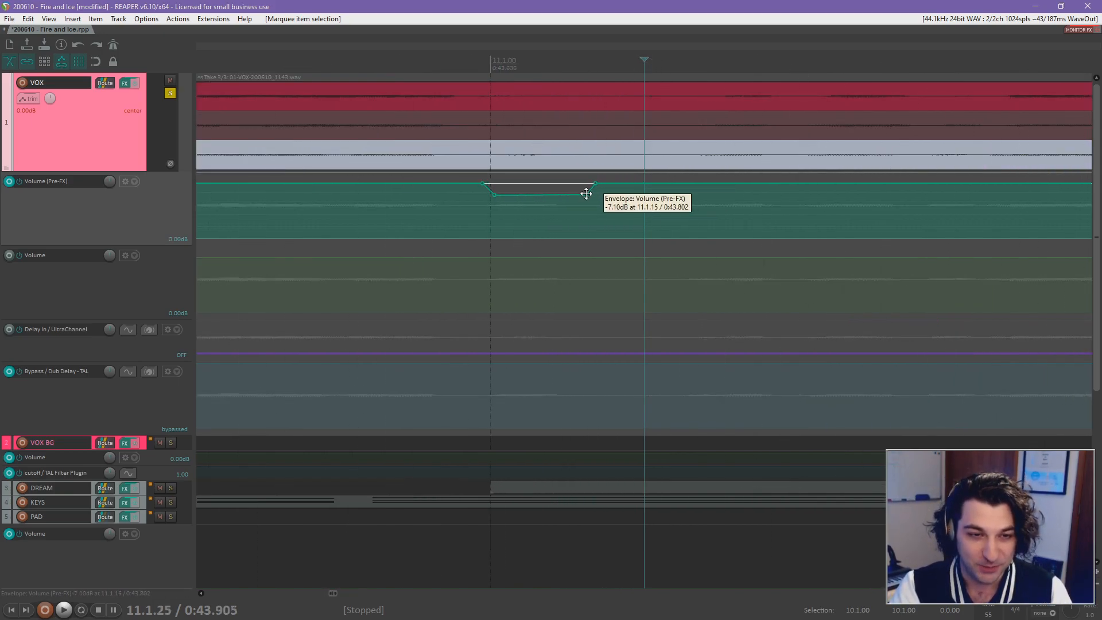
pyautogui.scroll(-8, 580, 192)
# Review the VOX track's Volume, Delay In and Dub Delay bypass envelopes across the whole song and around 5.2.85.
pyautogui.click(138, 293)
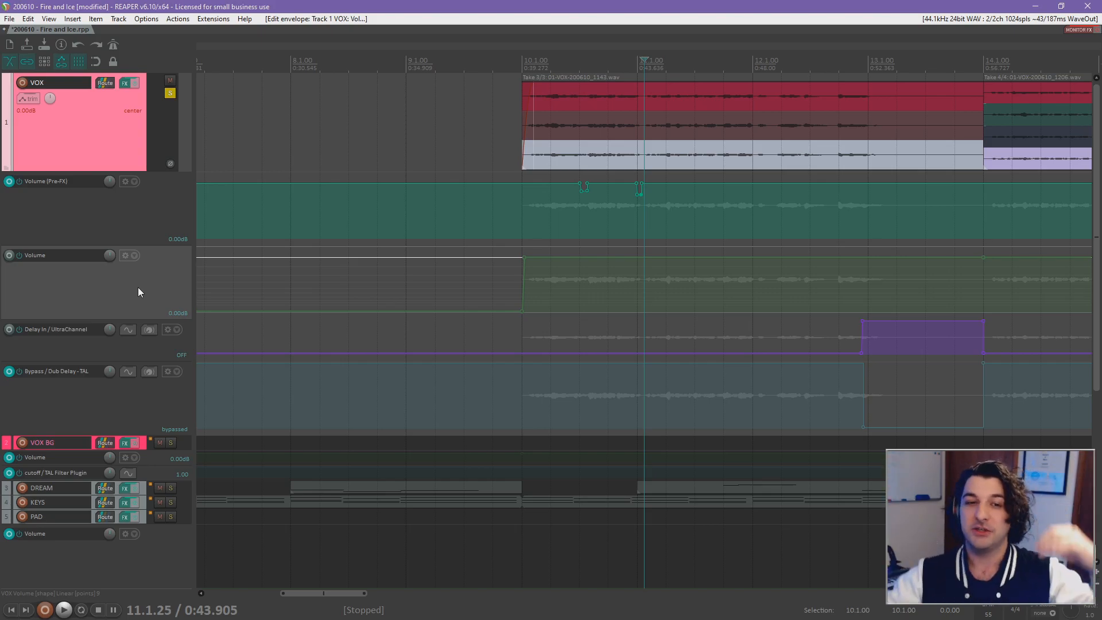
pyautogui.scroll(-4, 562, 363)
pyautogui.scroll(-3, 594, 382)
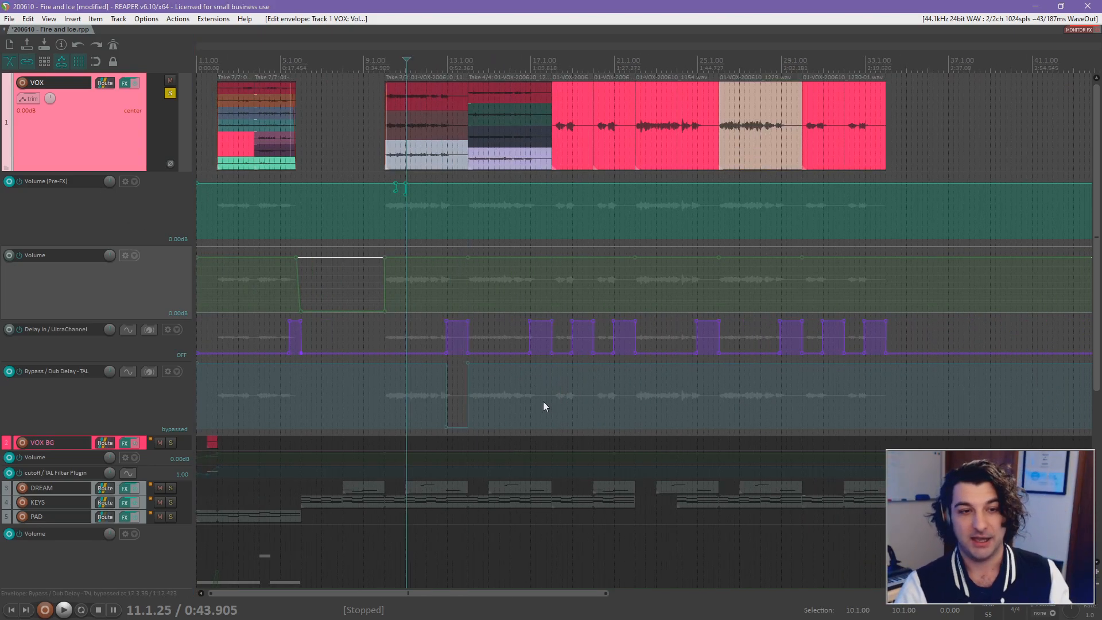
pyautogui.scroll(-3, 543, 401)
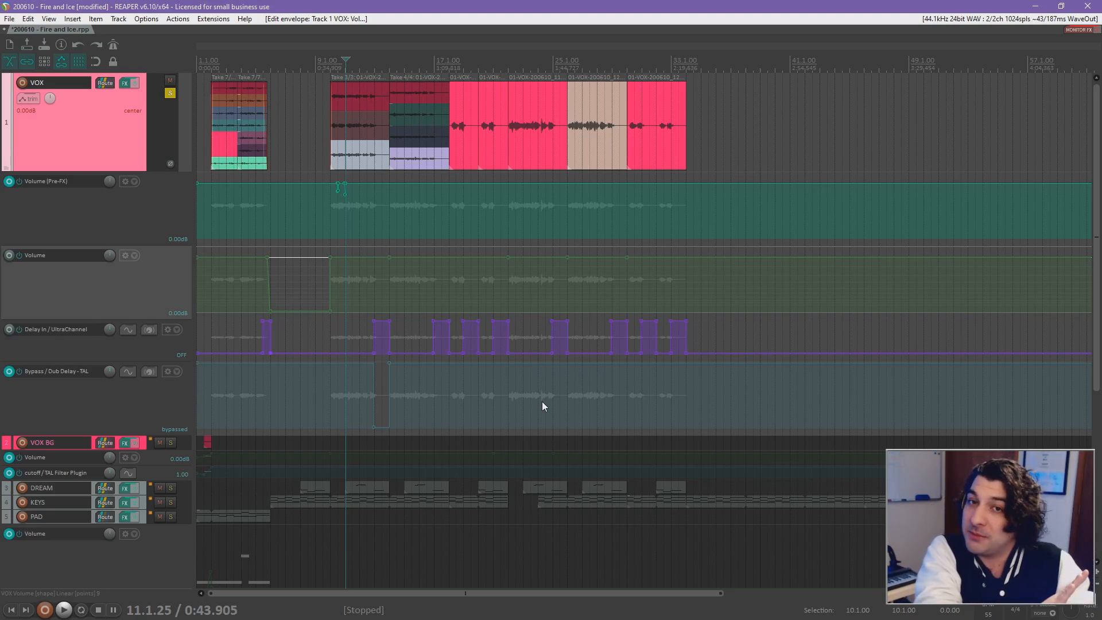
pyautogui.scroll(3, 589, 395)
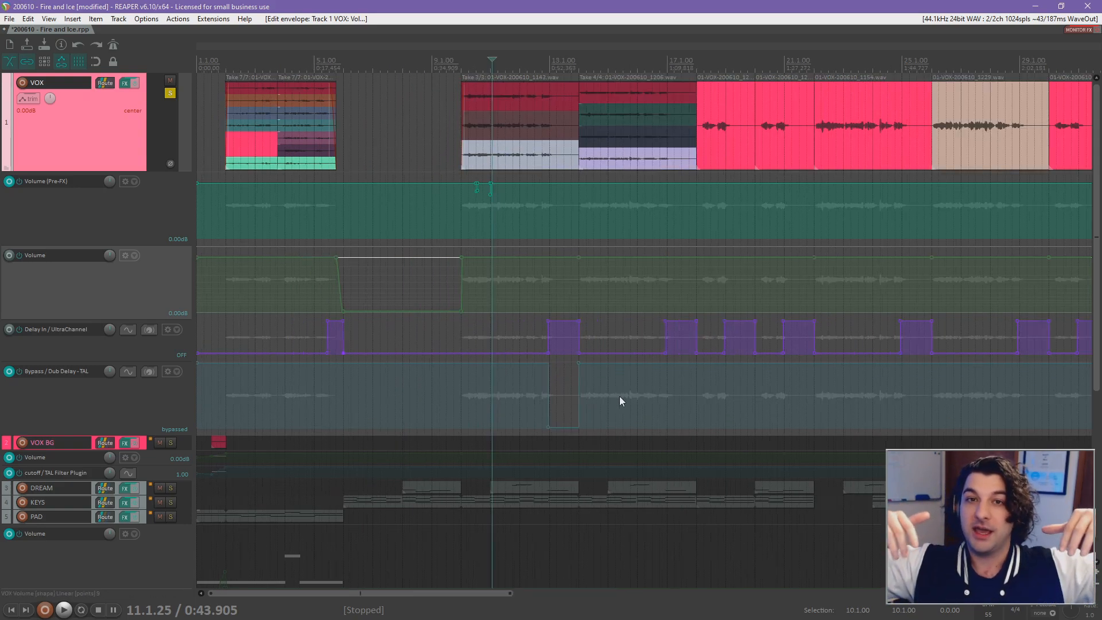
pyautogui.click(338, 402)
pyautogui.scroll(3, 338, 401)
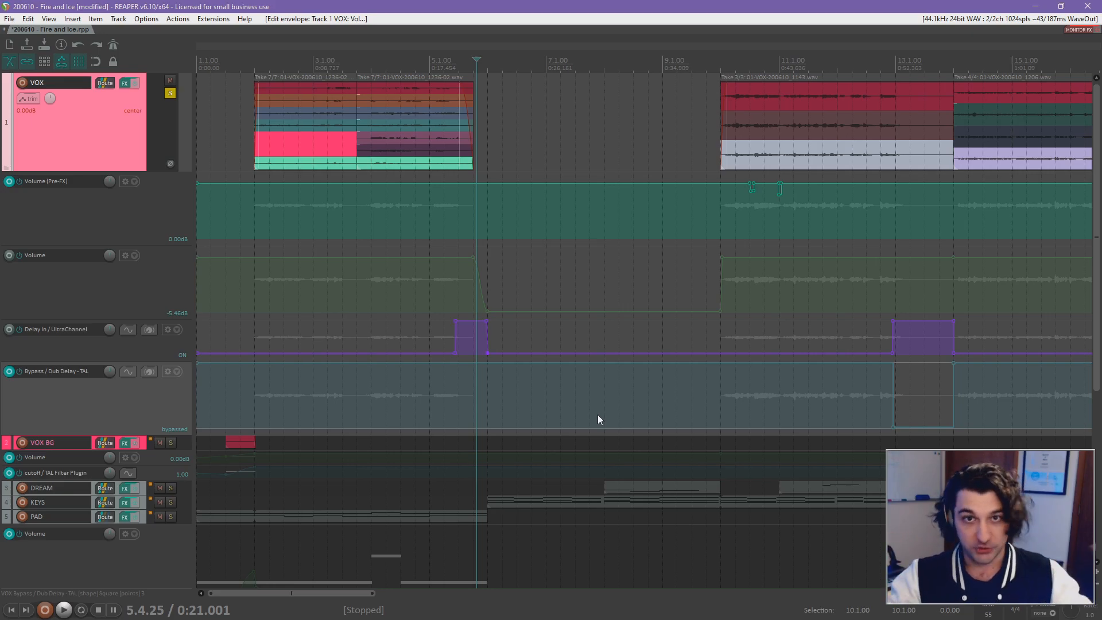
pyautogui.click(456, 377)
pyautogui.scroll(5, 456, 377)
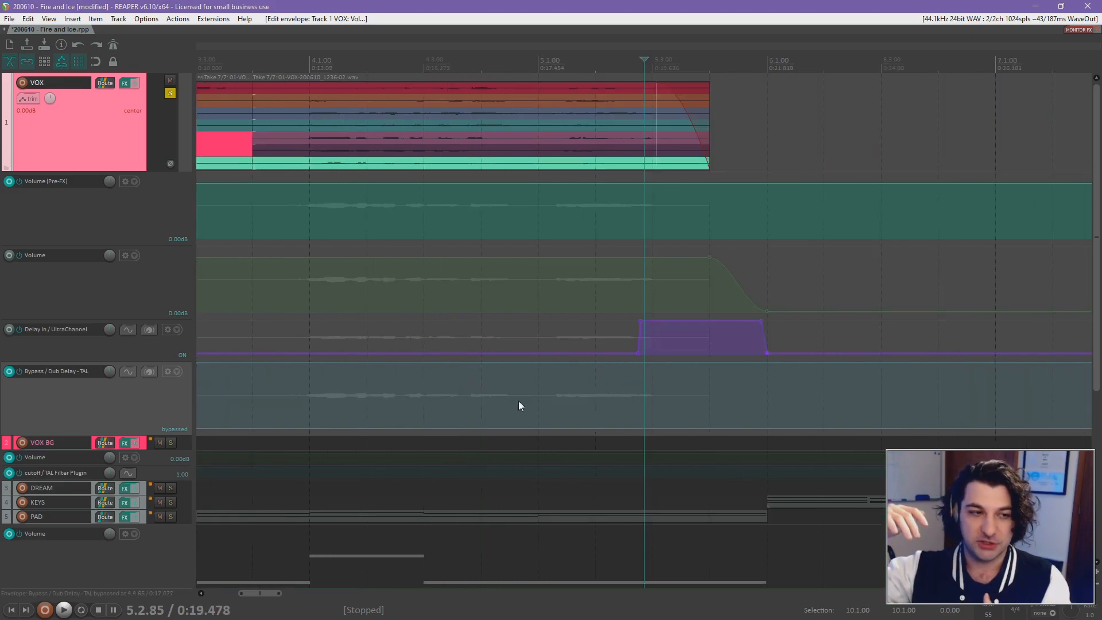
# Review the two breath dips in the Volume (Pre-FX) envelope up close and against the full VOX arrangement.
pyautogui.scroll(-6, 519, 401)
pyautogui.click(605, 223)
pyautogui.scroll(5, 669, 221)
pyautogui.click(673, 218)
pyautogui.scroll(5, 712, 235)
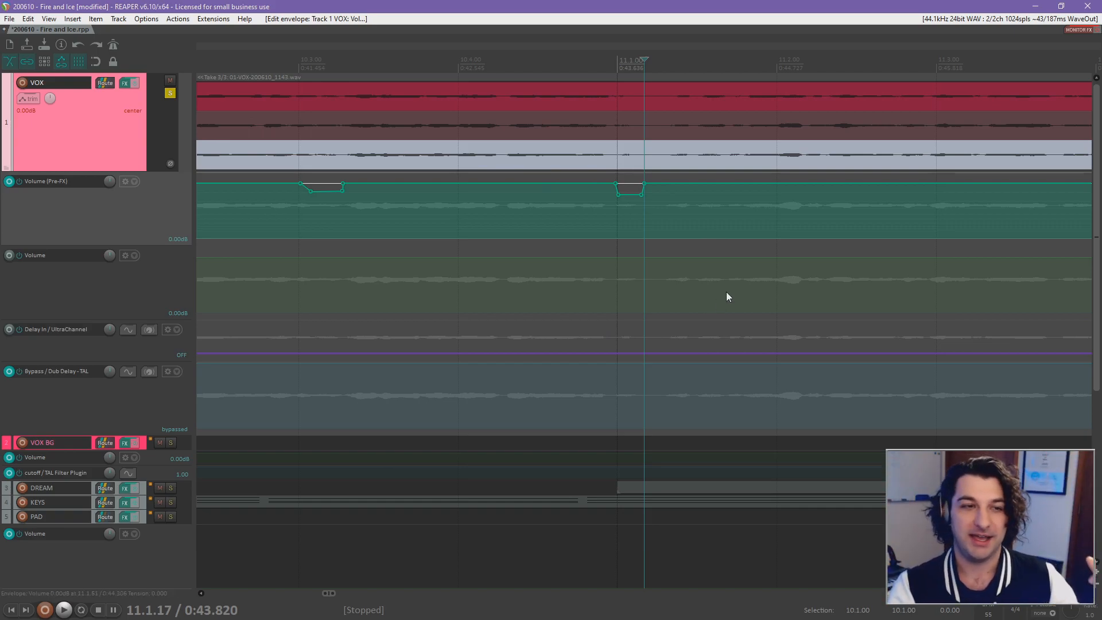
pyautogui.scroll(-3, 743, 249)
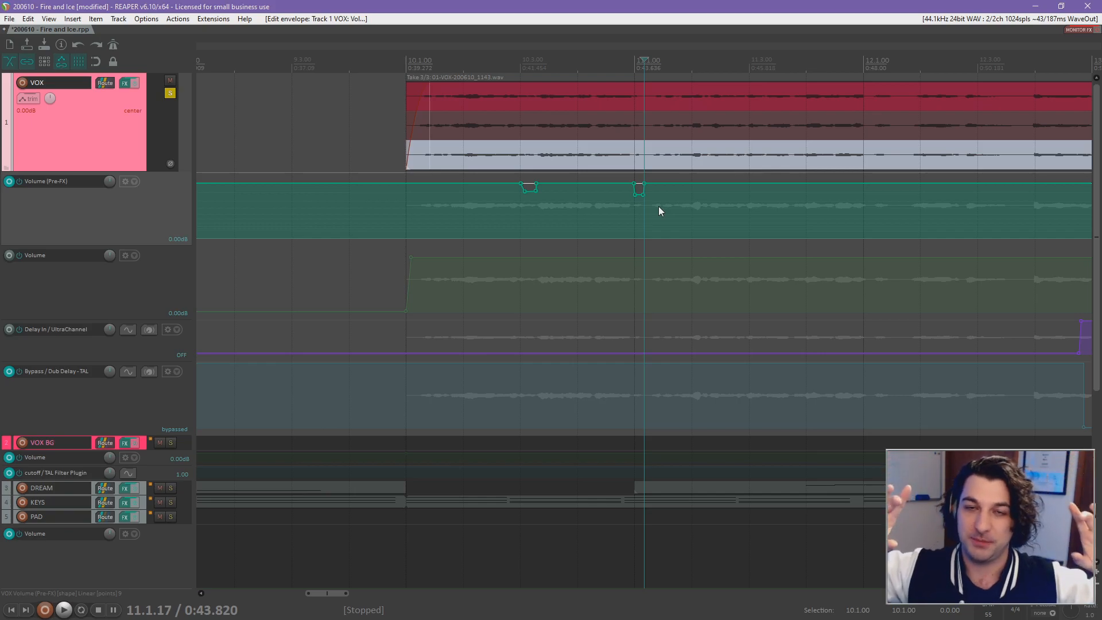
pyautogui.scroll(-6, 659, 209)
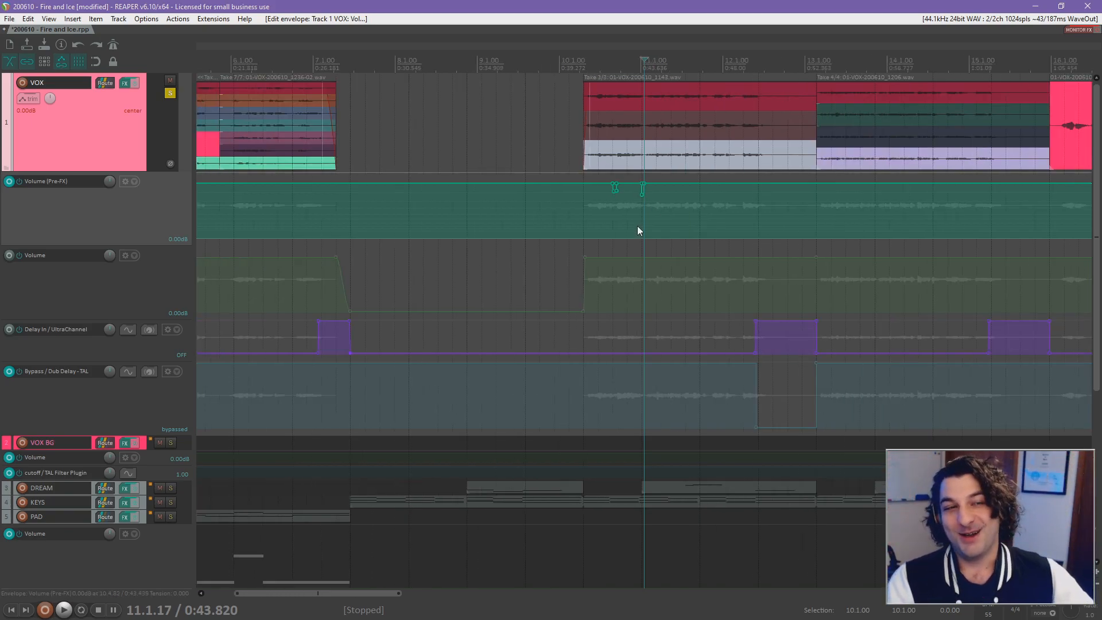
pyautogui.scroll(7, 649, 206)
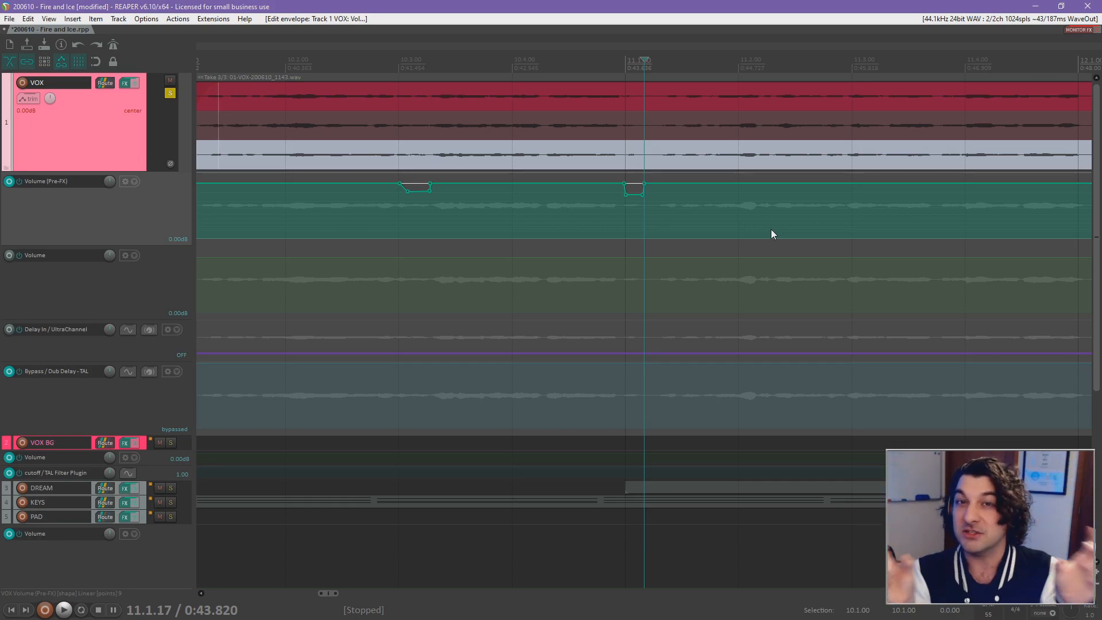
pyautogui.scroll(-6, 770, 229)
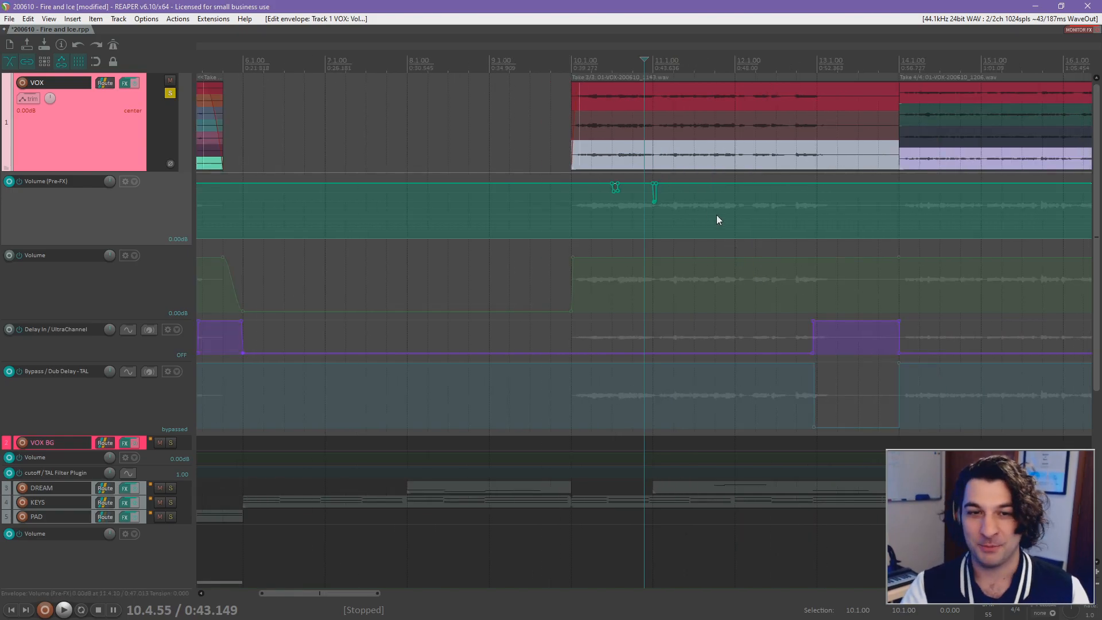
pyautogui.scroll(-5, 716, 219)
pyautogui.scroll(3, 542, 296)
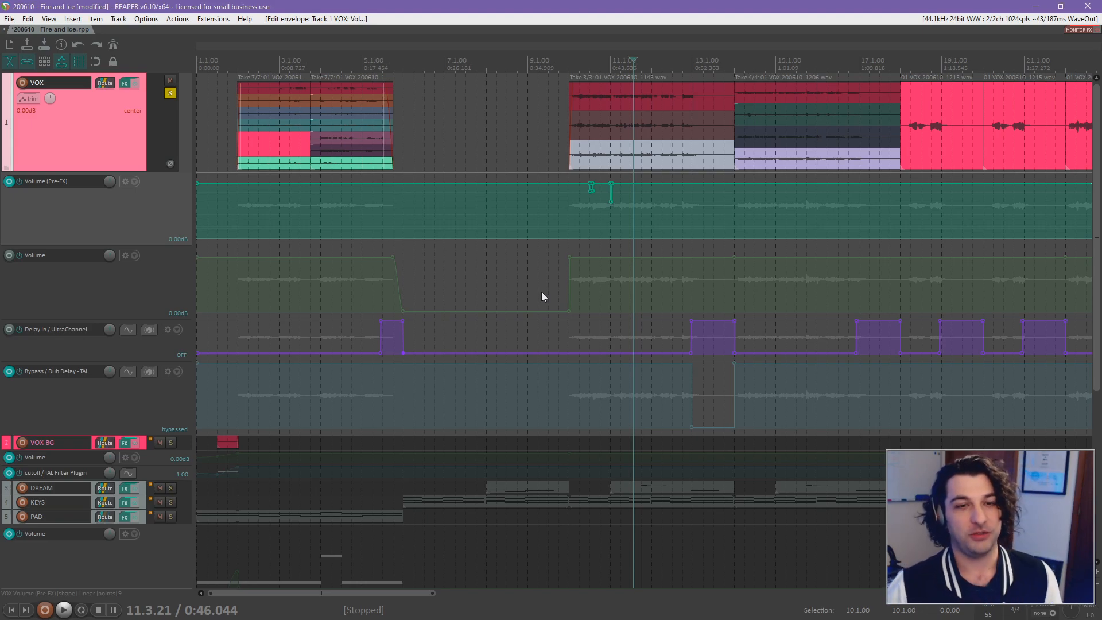
pyautogui.scroll(-2, 645, 235)
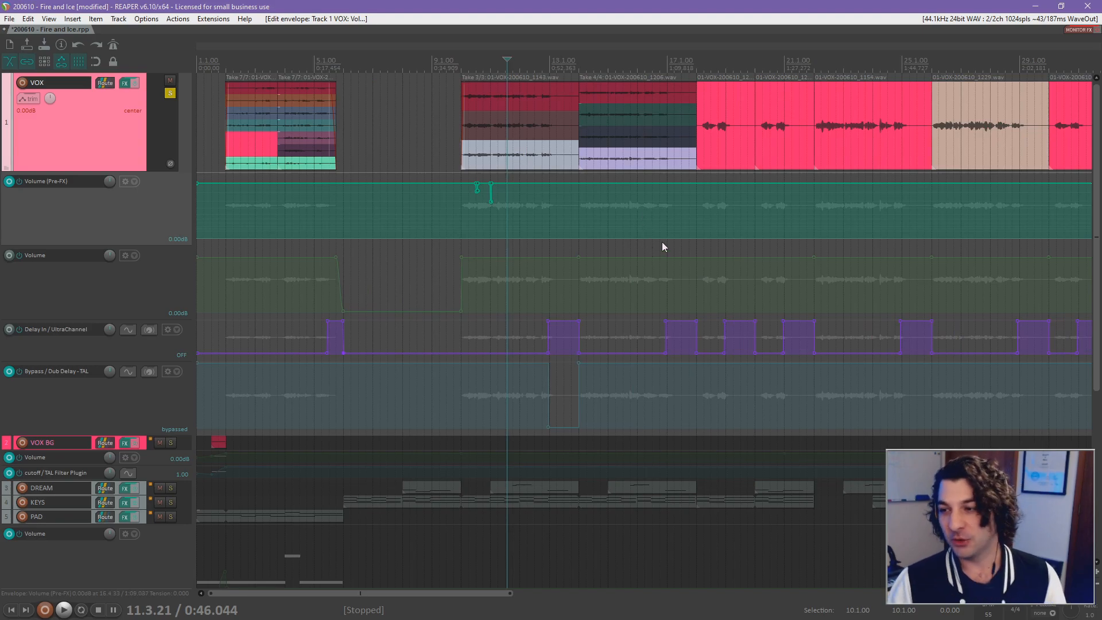